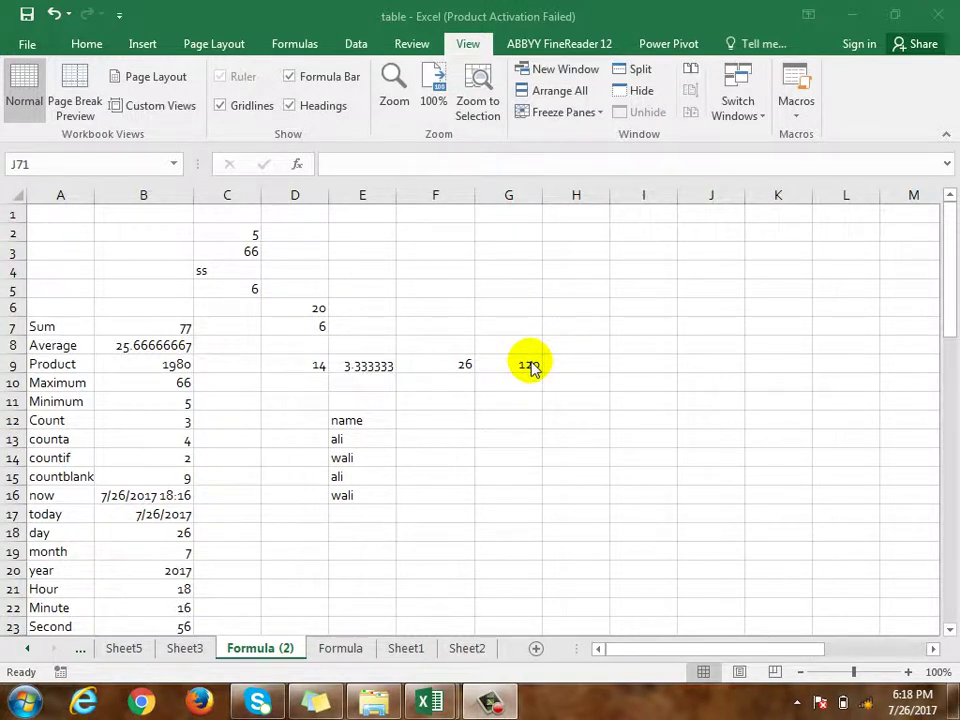
Show the Formula (2) sheet in Page Break Preview
left_click(78, 103)
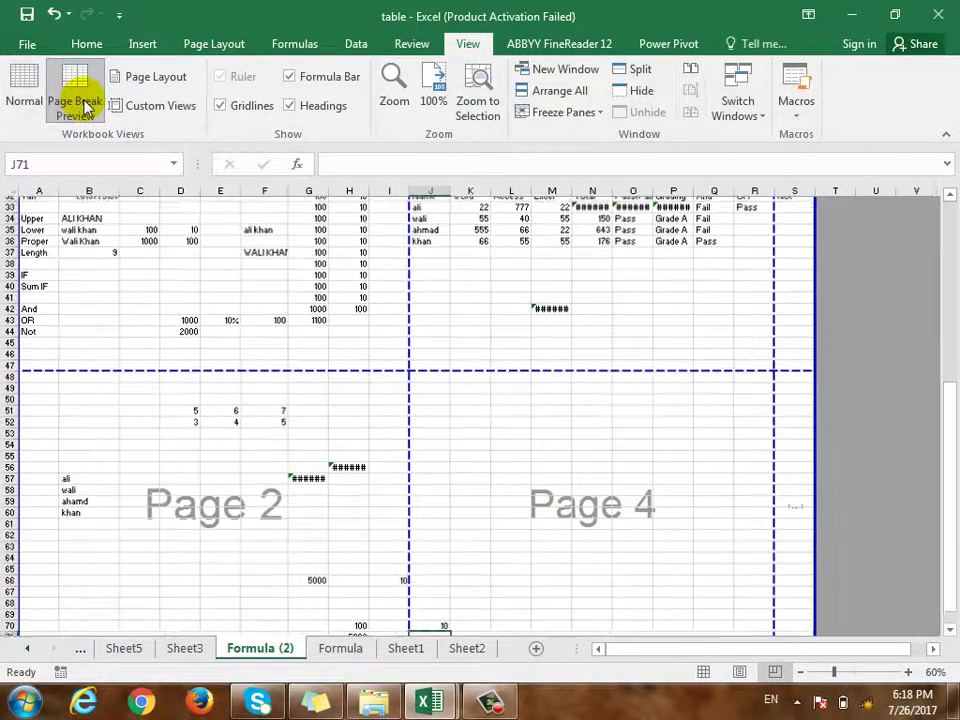
scroll(296, 437, "up", 11)
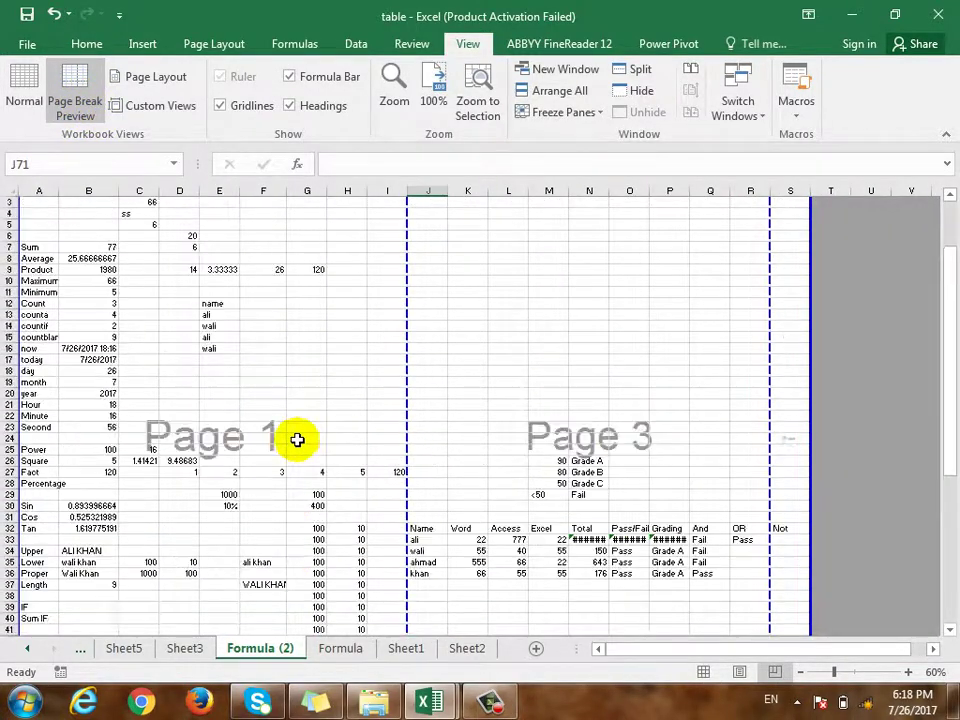
scroll(290, 345, "down", 3)
scroll(700, 330, "down", 7)
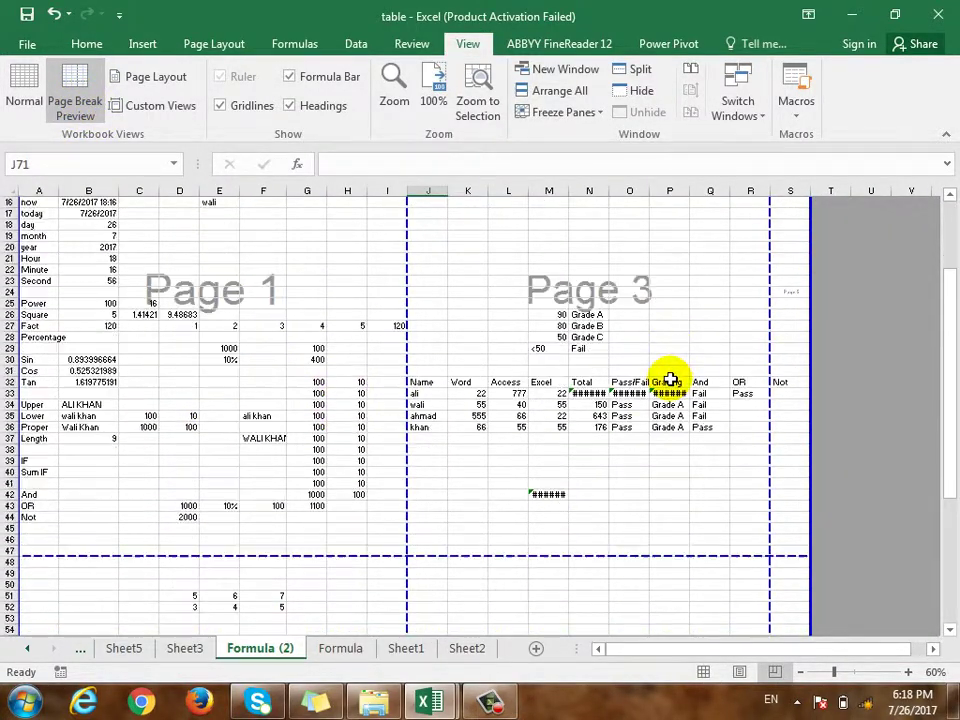
scroll(581, 486, "up", 9)
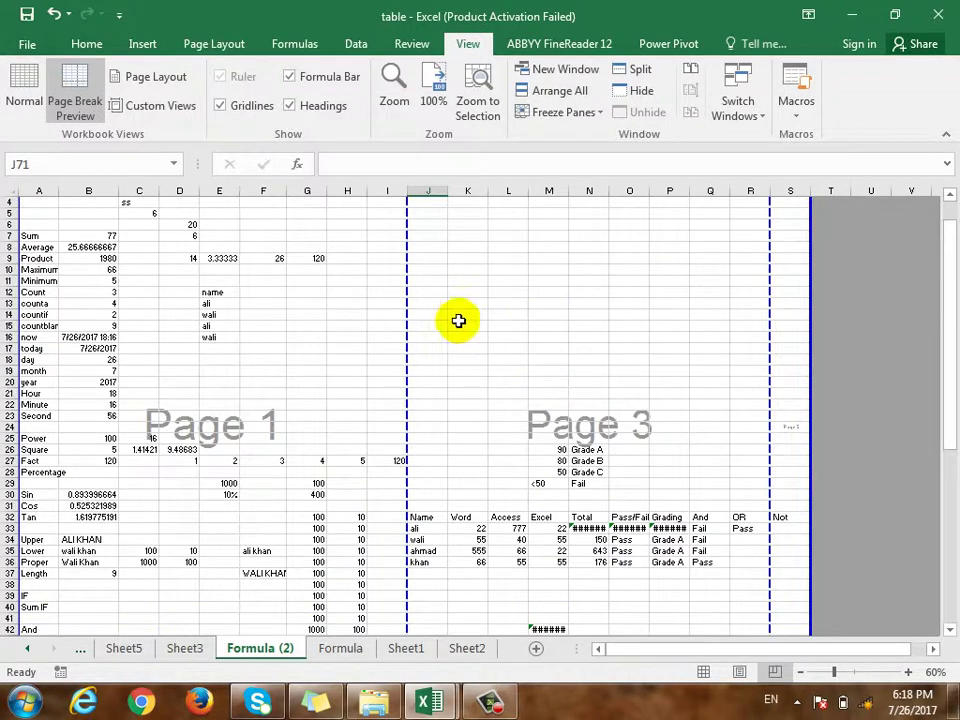
Drag the vertical page break to column H and back to column J, then switch to Page Layout view
left_click_drag(407, 337, 327, 340)
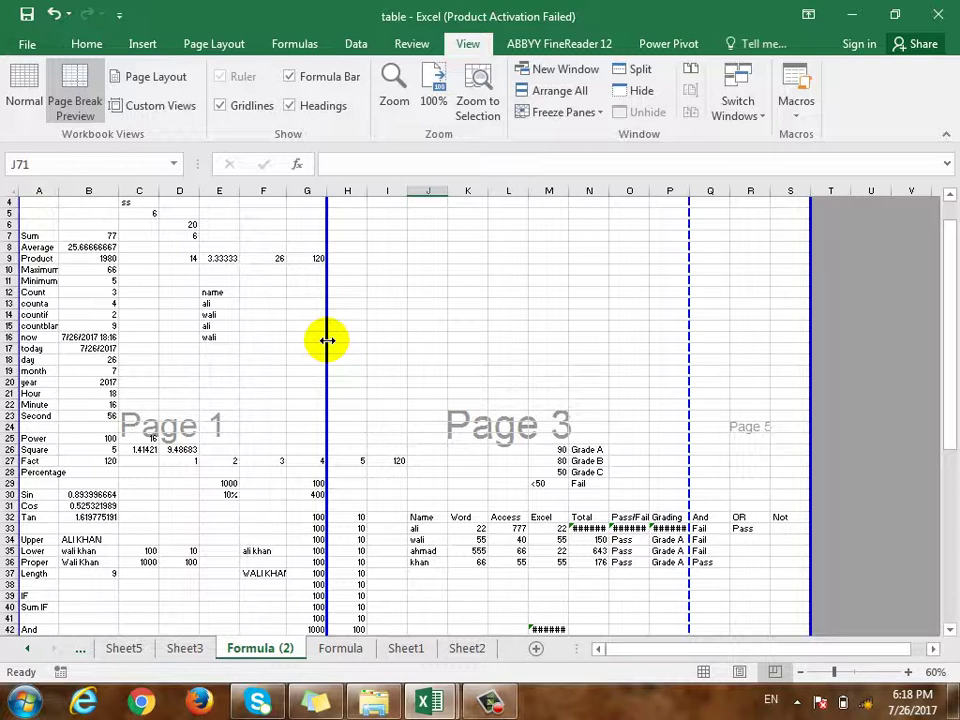
left_click_drag(327, 340, 425, 345)
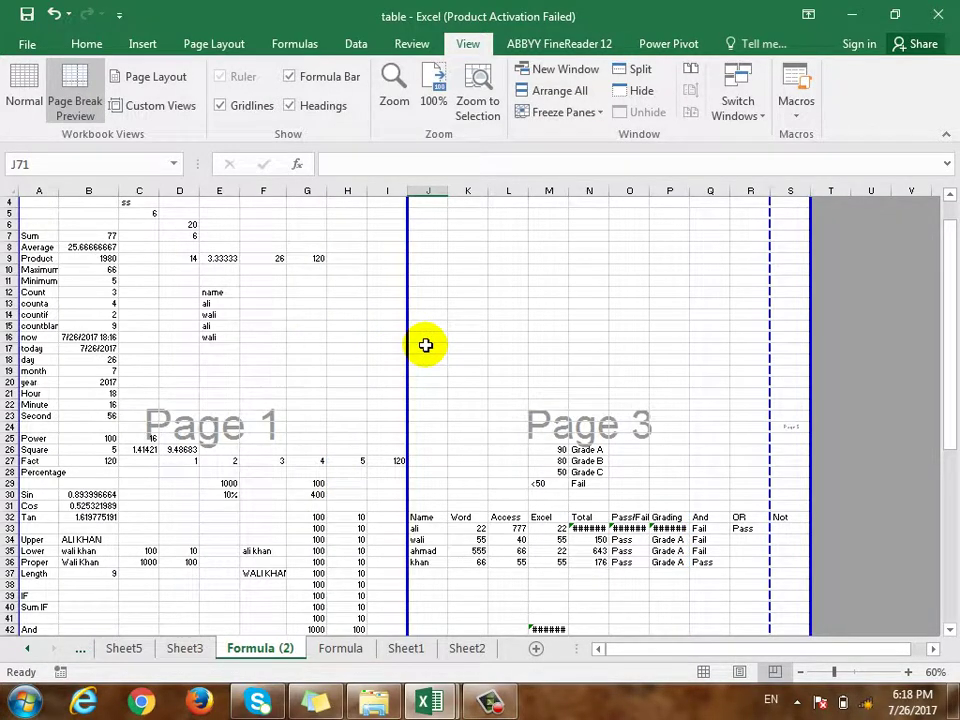
left_click(152, 76)
Switch the Formula (2) sheet from Page Layout view back to Normal view
scroll(381, 307, "up", 17)
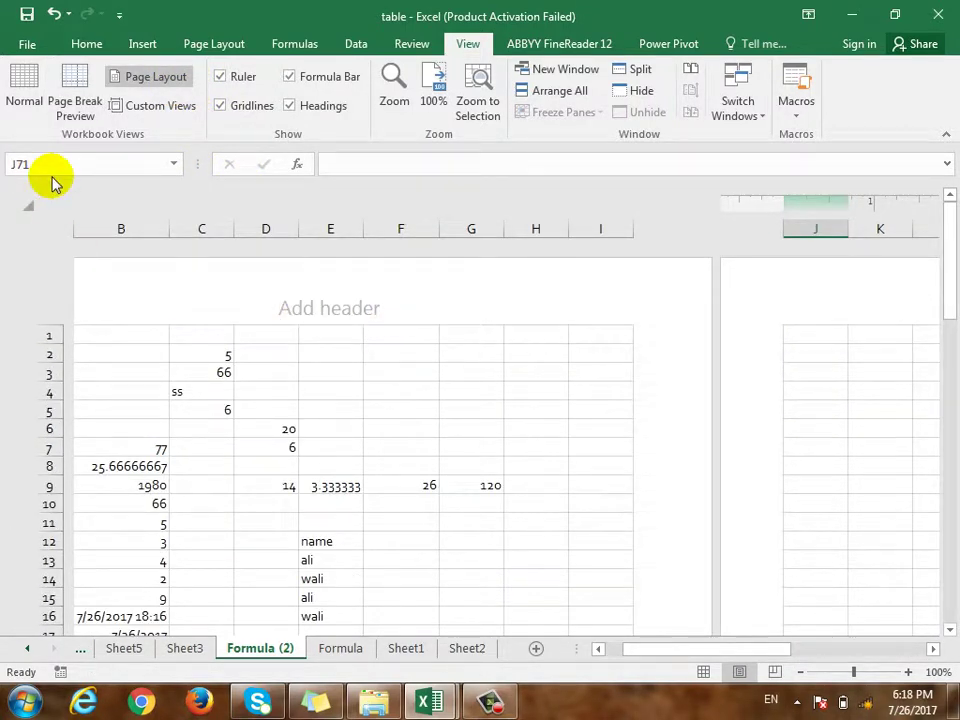
left_click(28, 98)
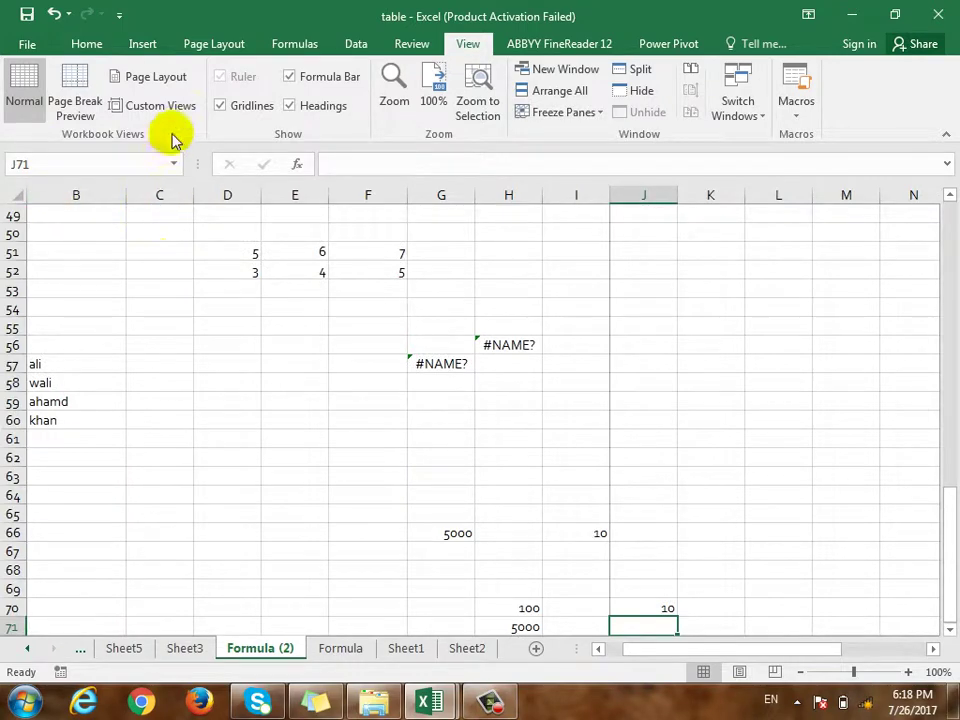
scroll(225, 321, "up", 8)
scroll(225, 321, "up", 8)
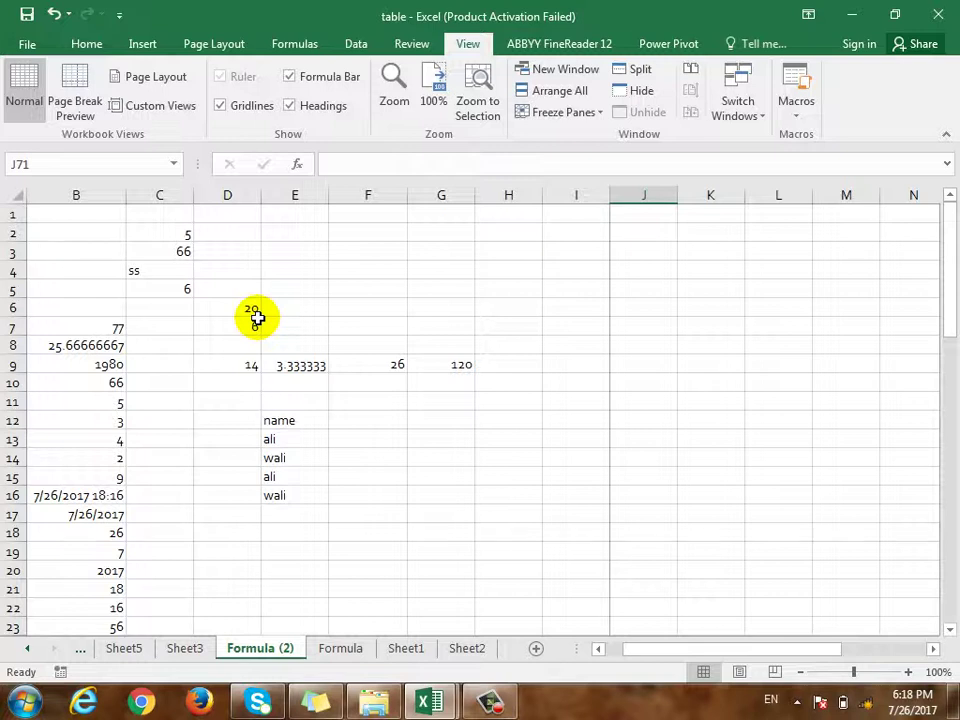
Select B8:E14 and save it as a custom view named 'Jan Table'
left_click_drag(118, 347, 302, 458)
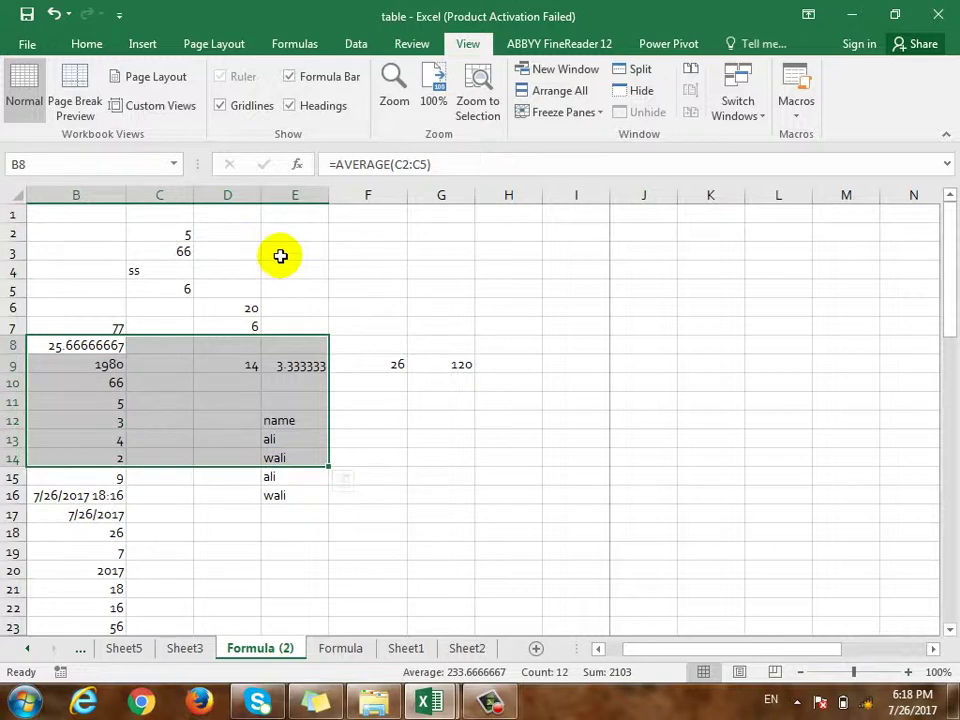
left_click(133, 103)
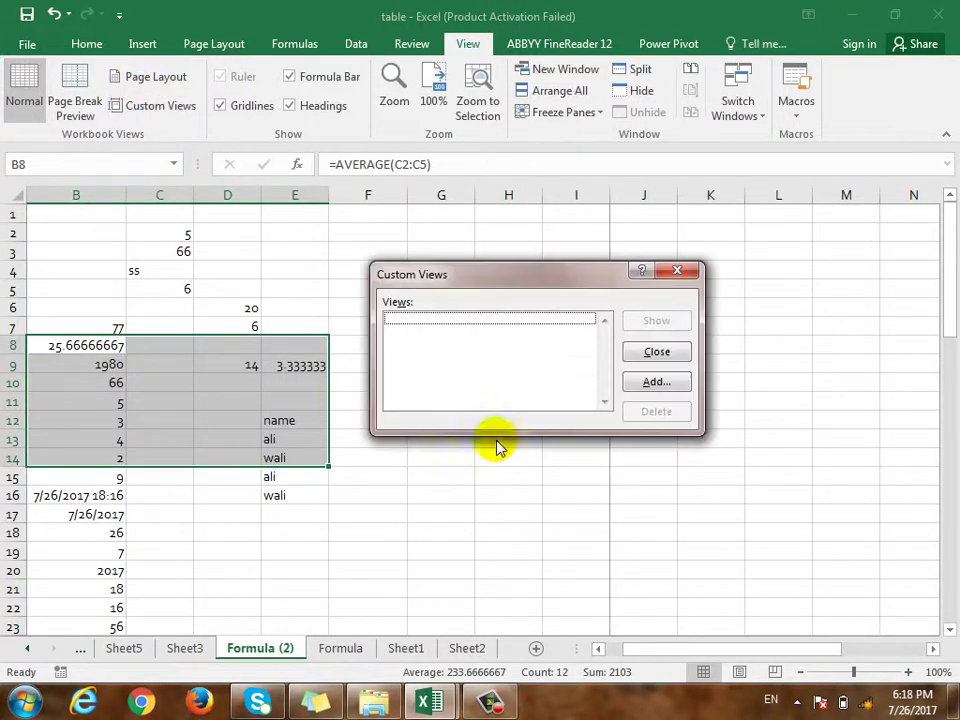
left_click_drag(528, 277, 566, 276)
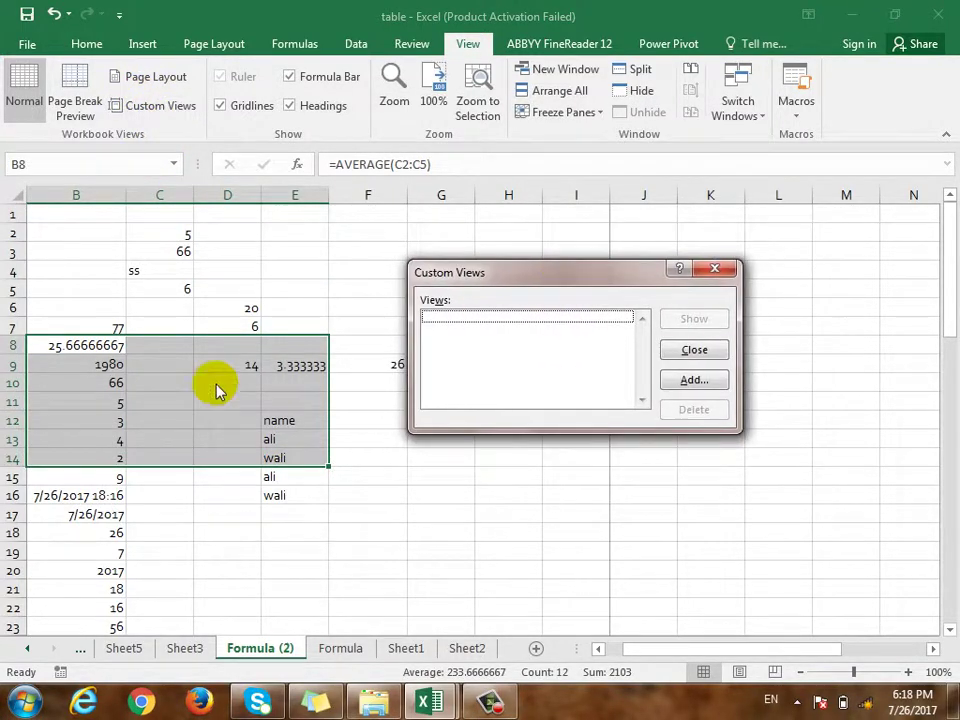
left_click(680, 388)
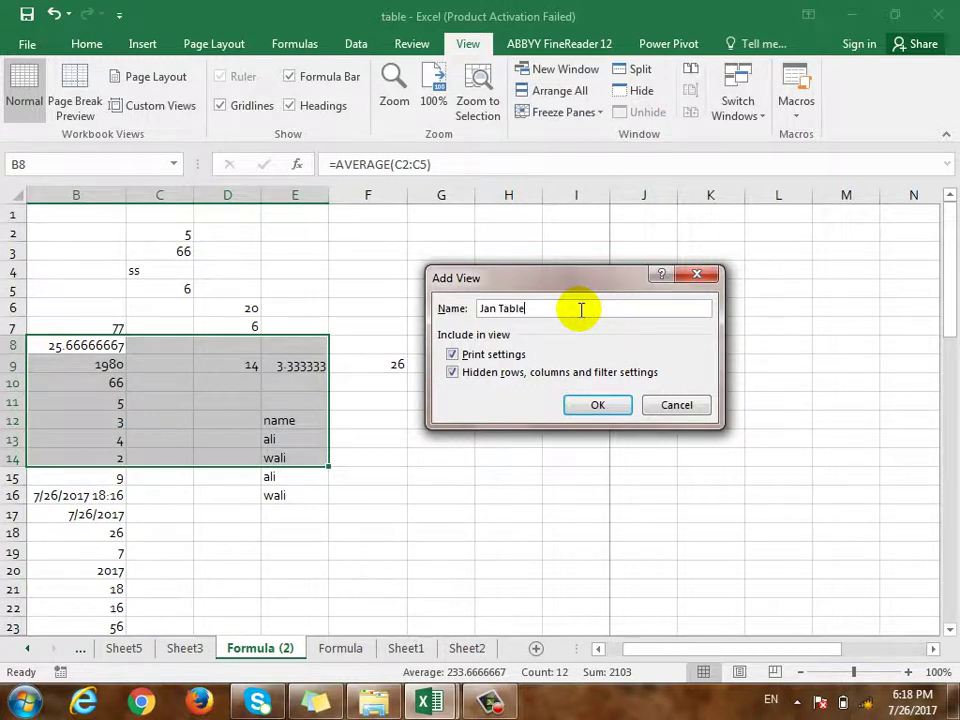
left_click(595, 403)
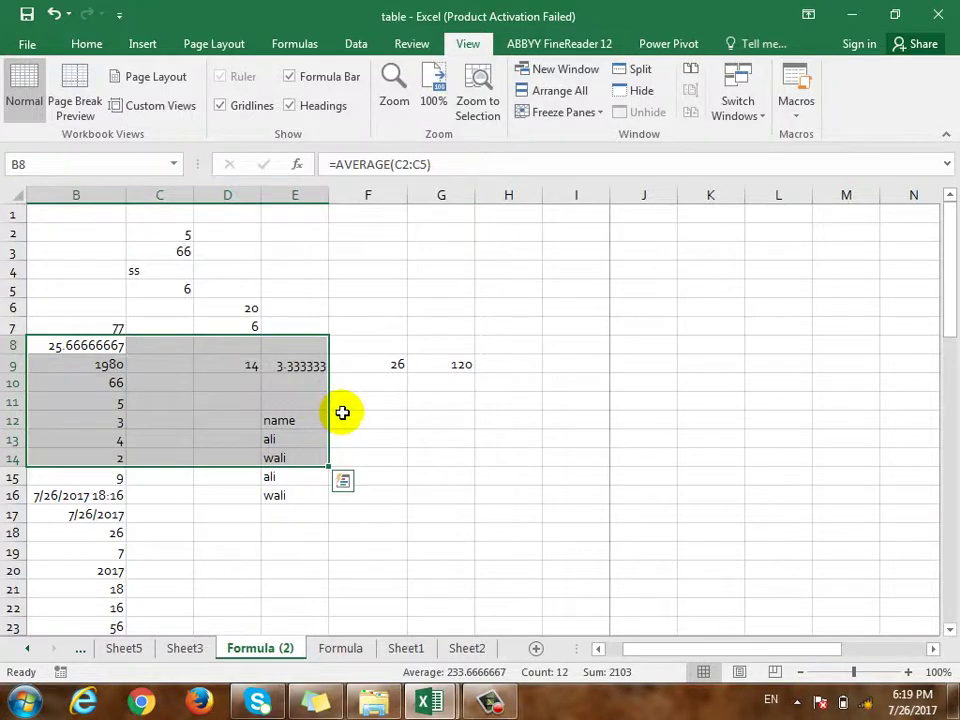
scroll(345, 411, "down", 7)
Select J32:M36 and save it as a custom view named 'Result'
left_click_drag(628, 402, 836, 471)
left_click(166, 114)
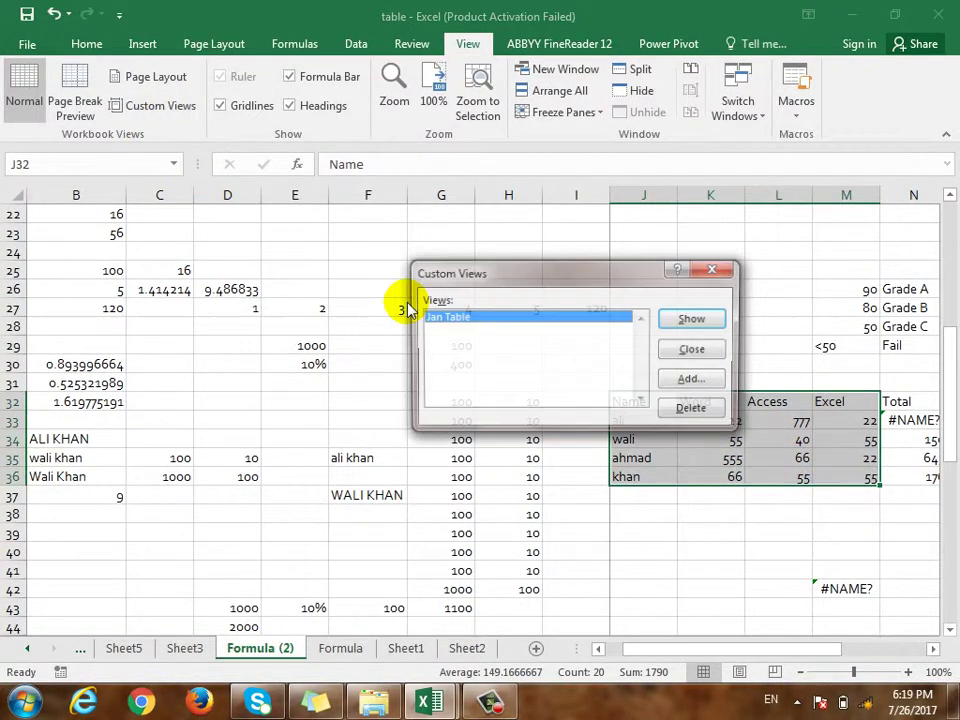
left_click(692, 379)
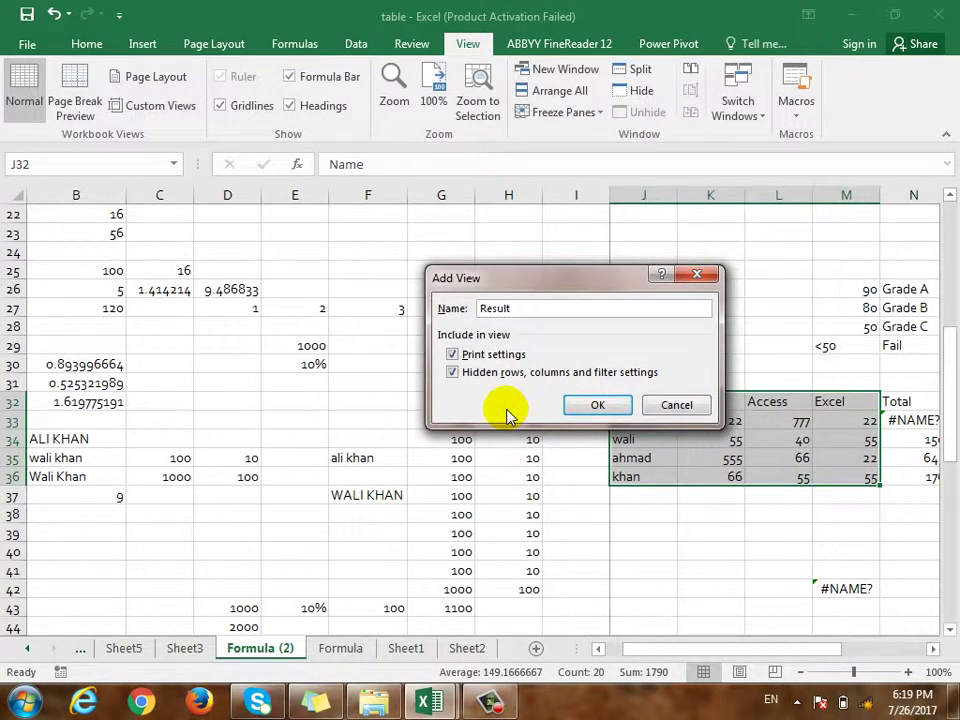
left_click(578, 404)
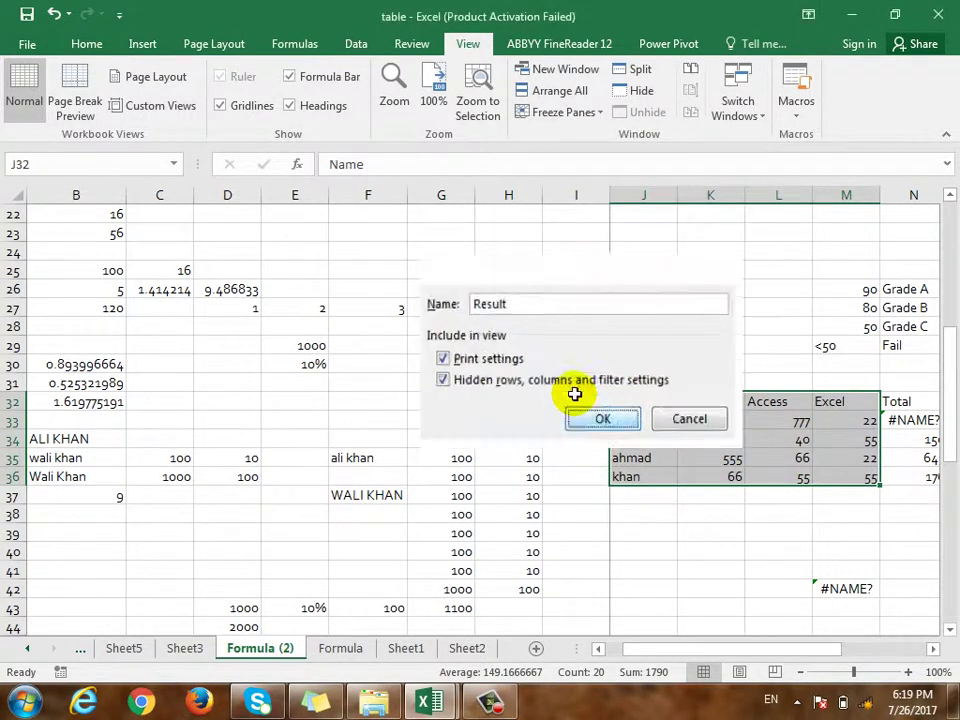
Select cell H42, then display the Jan Table custom view
left_click(334, 234)
scroll(386, 386, "up", 7)
scroll(386, 386, "down", 10)
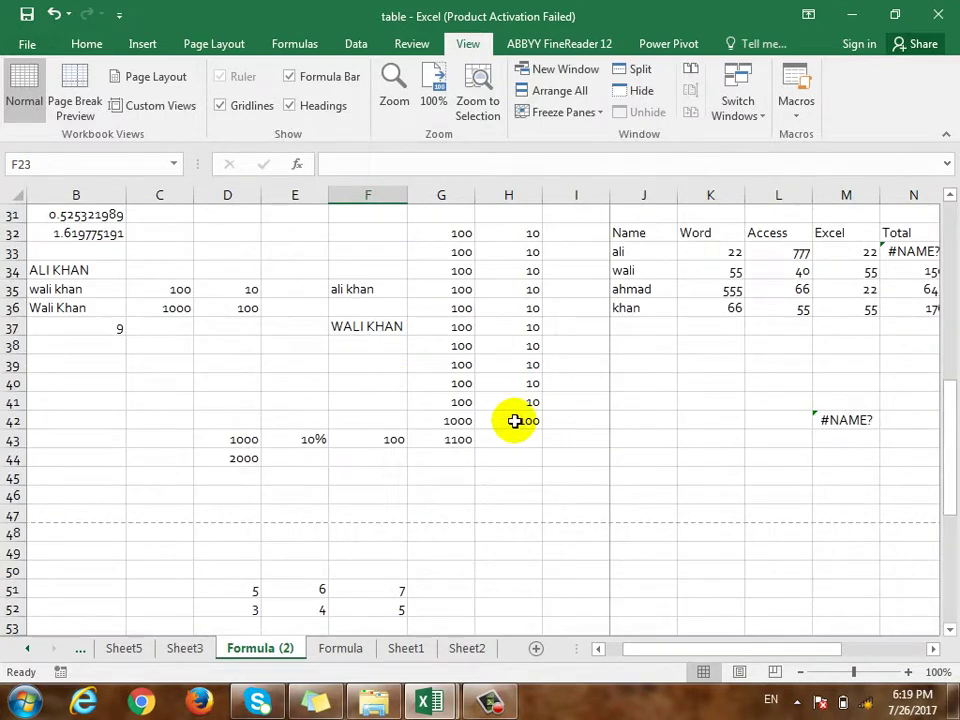
left_click(514, 421)
left_click(166, 112)
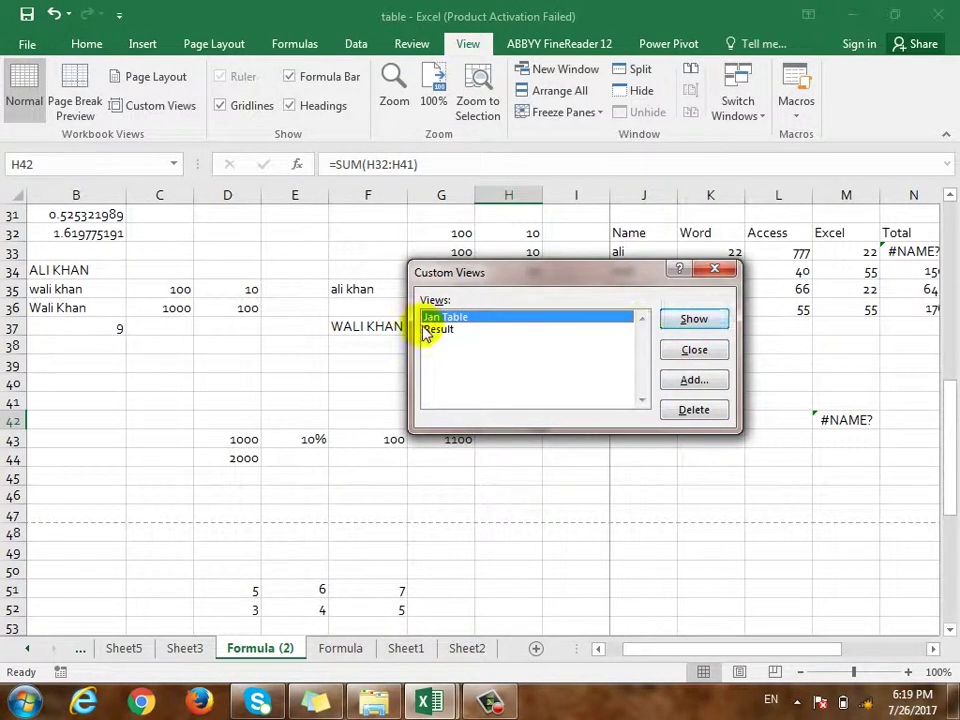
left_click(456, 330)
left_click(470, 317)
left_click(679, 324)
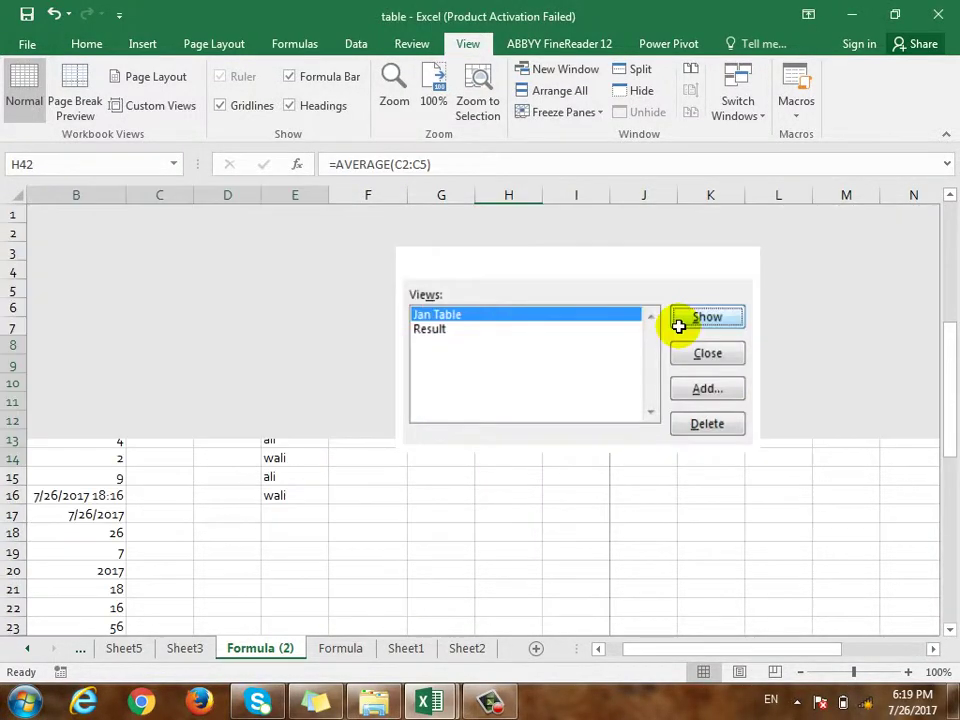
Display the Result custom view
left_click(153, 105)
left_click(478, 329)
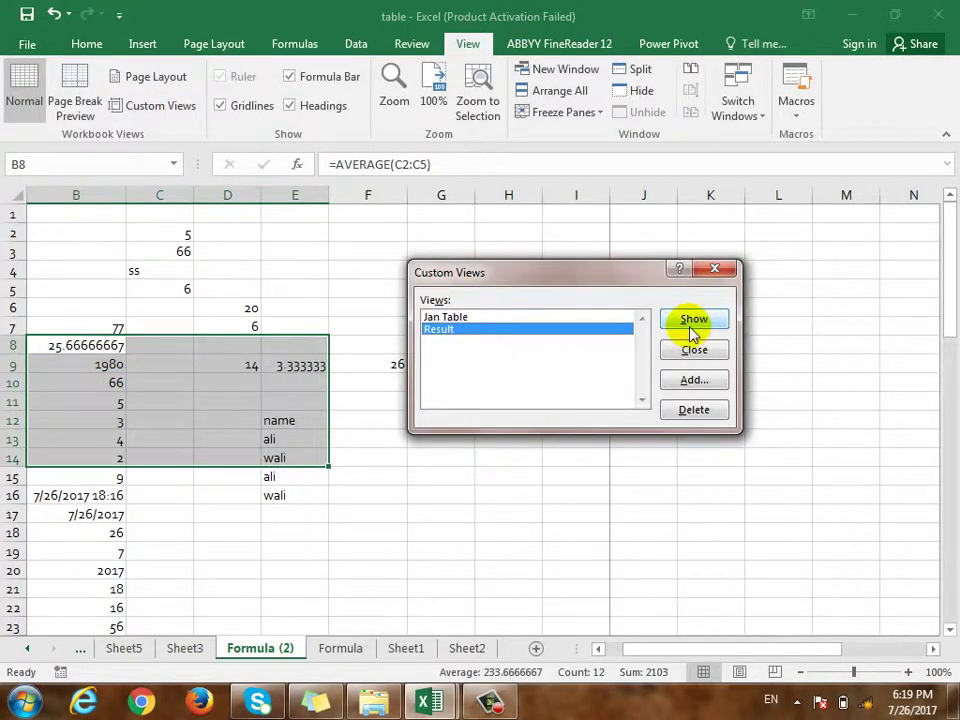
left_click(692, 322)
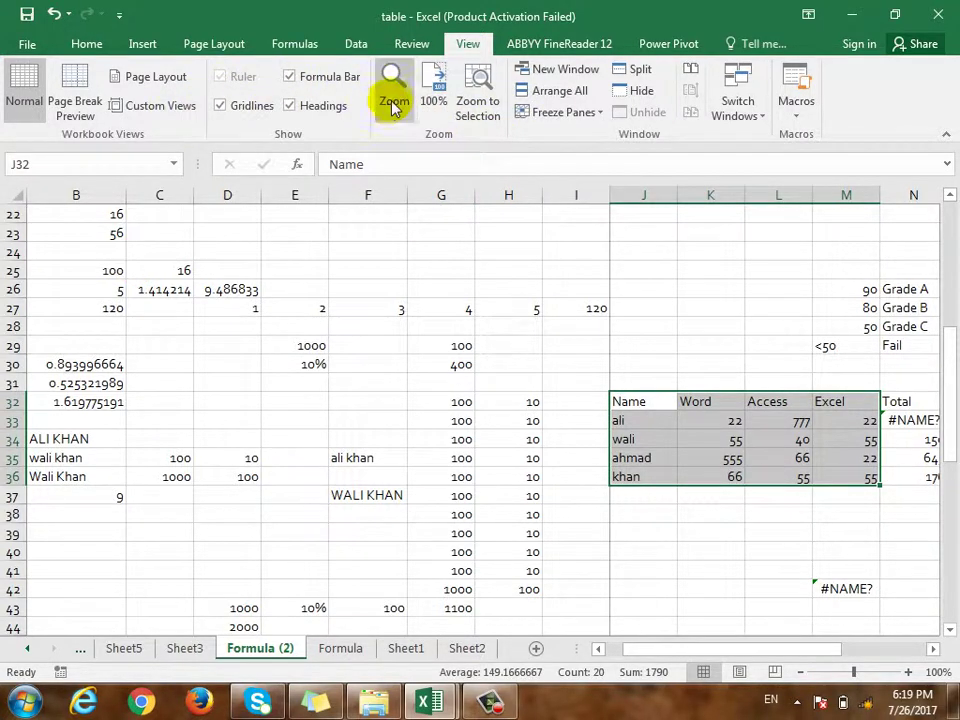
Hide and re-show the formula bar, then hide and re-show the gridlines
double_click(305, 78)
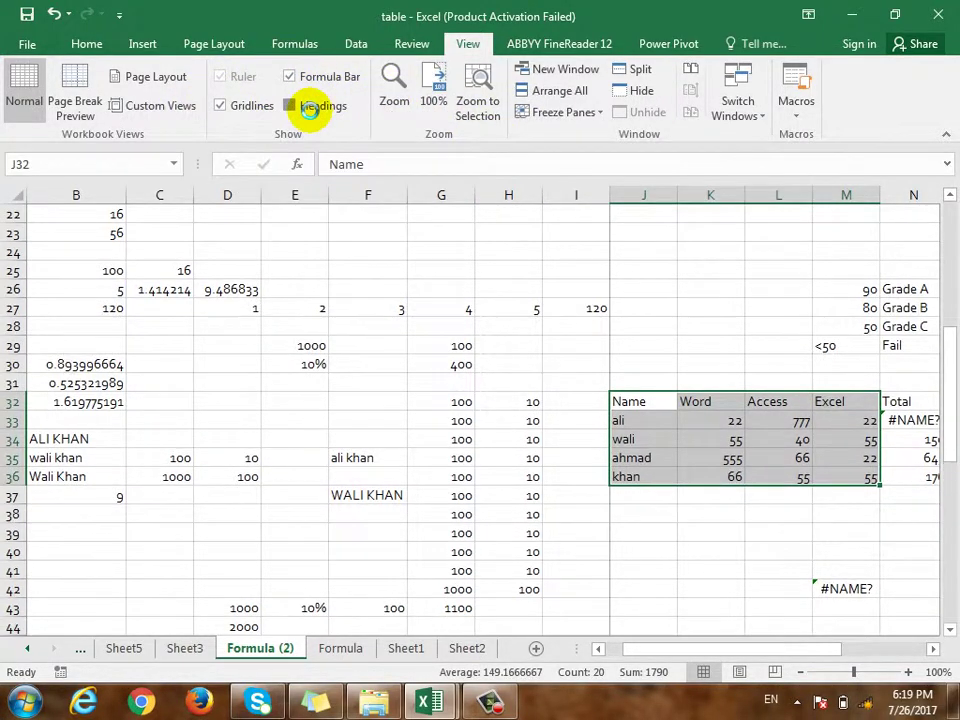
double_click(252, 106)
left_click(260, 112)
left_click(260, 112)
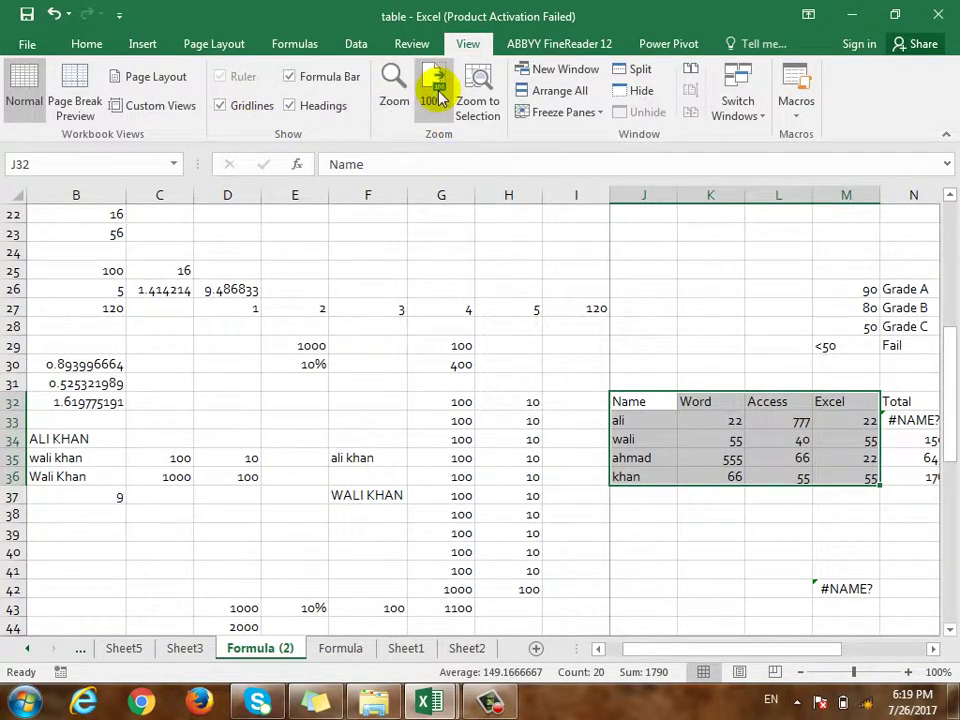
Close the Zoom dialog unchanged, zoom to the selected table, then return to 100%
left_click(395, 90)
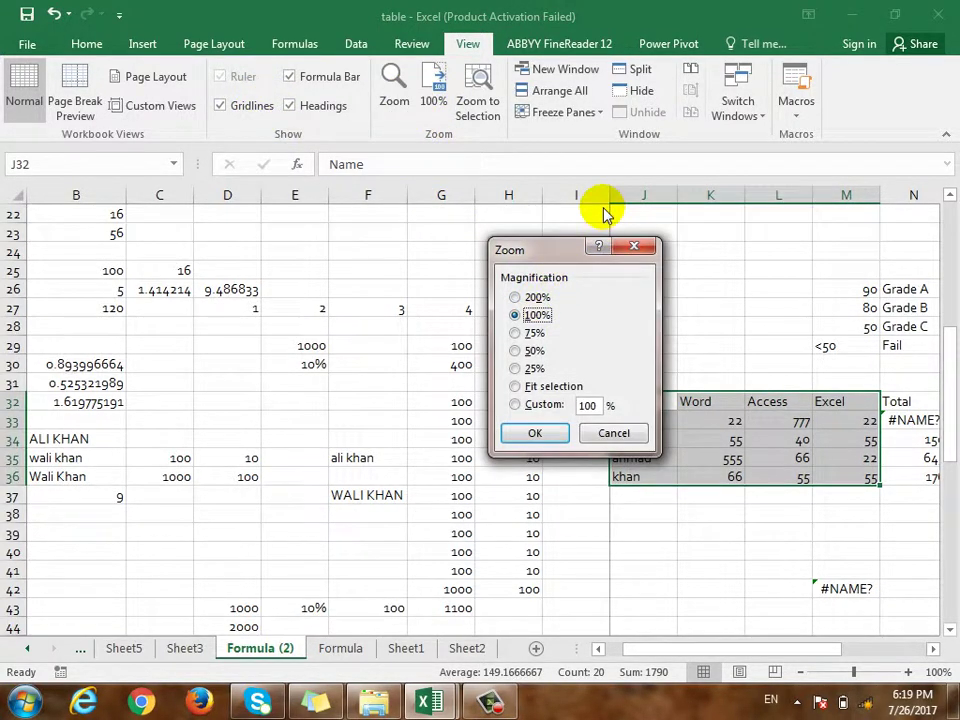
left_click(635, 248)
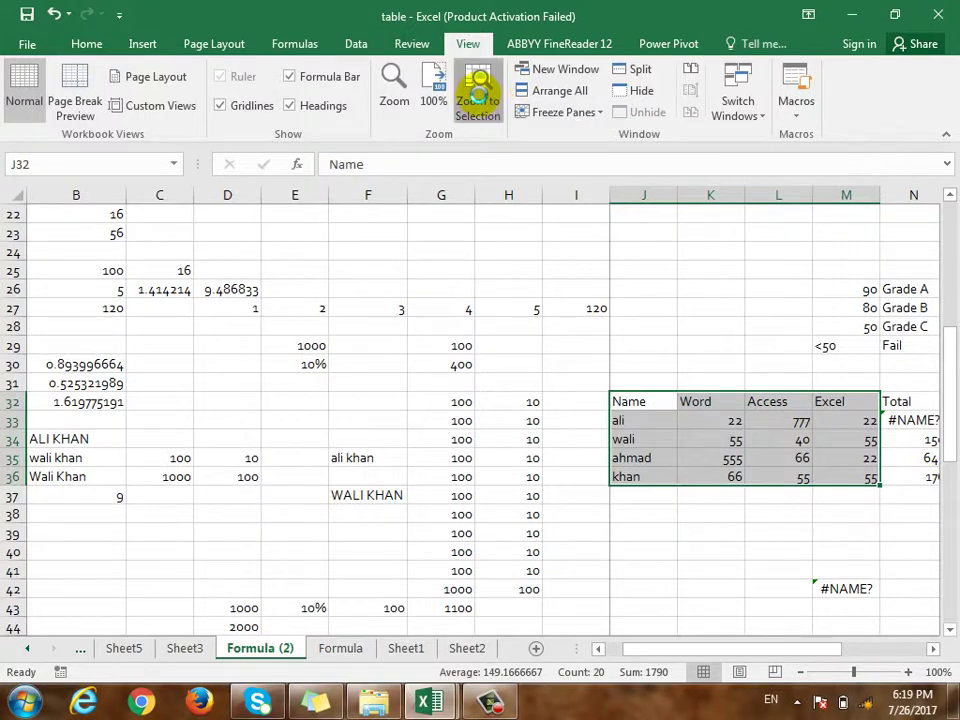
left_click(478, 100)
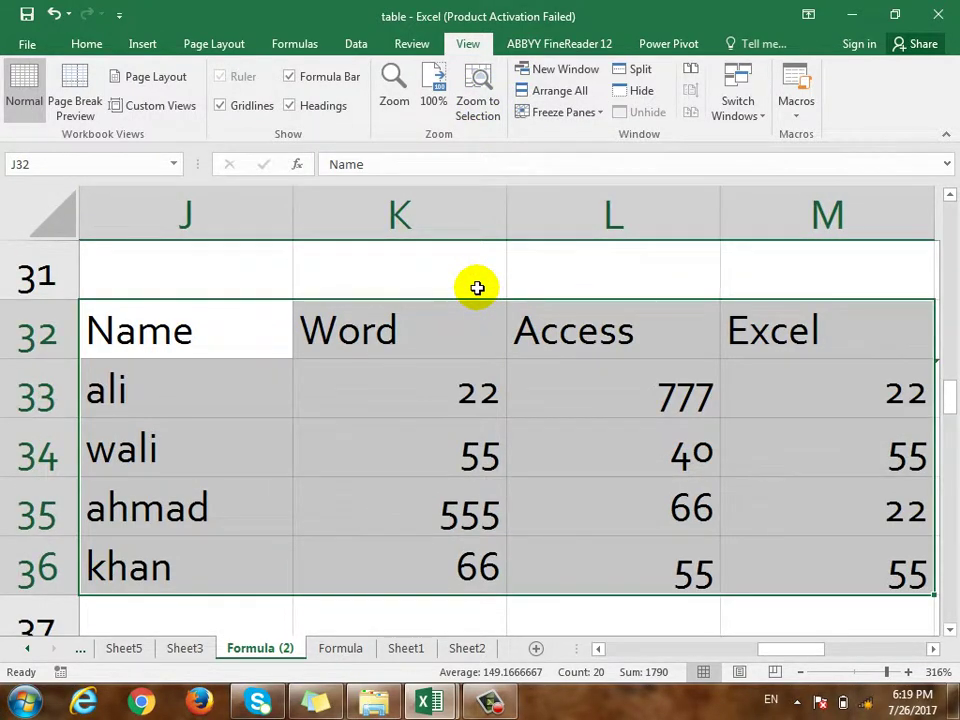
left_click(435, 100)
Select cell P40 and scroll to the grades table around rows 26–36
left_click(465, 384)
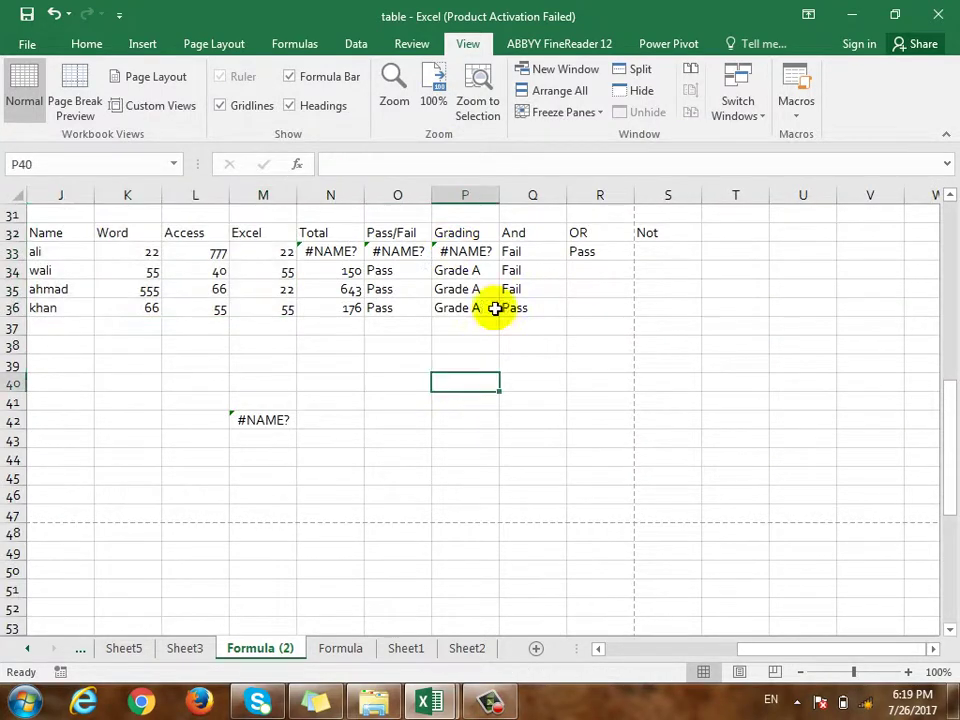
scroll(495, 309, "up", 5)
scroll(542, 298, "up", 5)
scroll(375, 381, "down", 7)
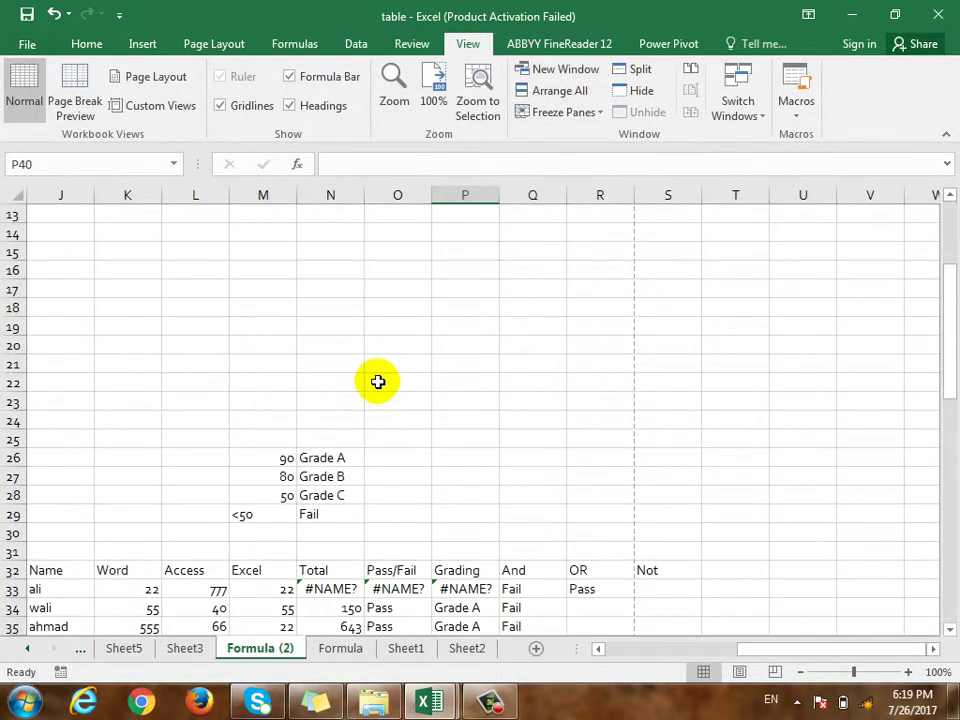
scroll(375, 332, "up", 7)
scroll(375, 328, "down", 6)
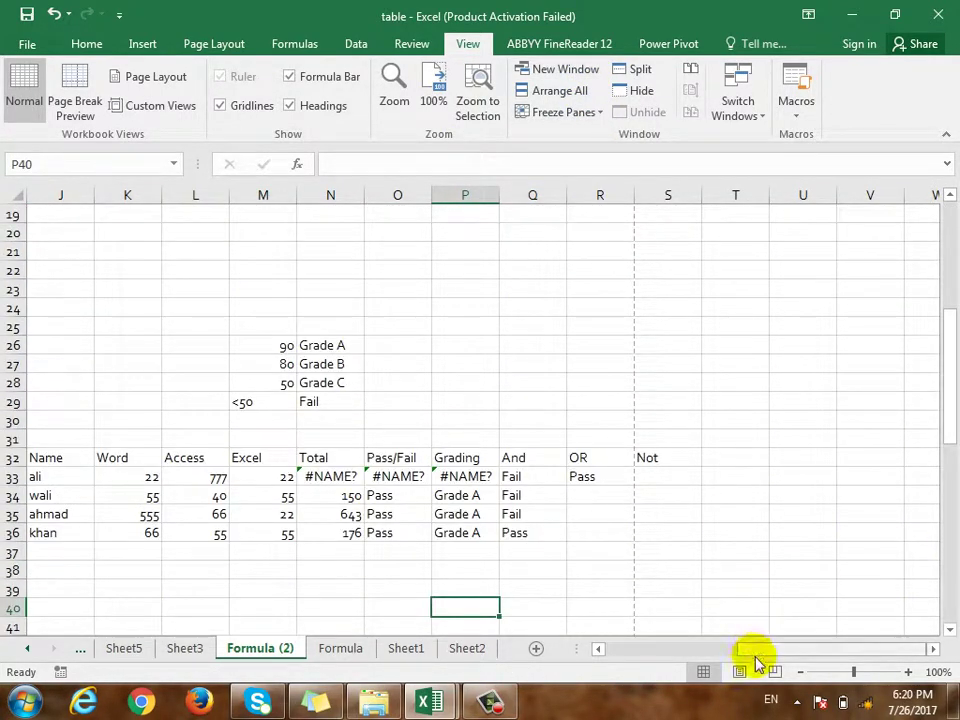
left_click_drag(730, 650, 681, 658)
left_click(563, 70)
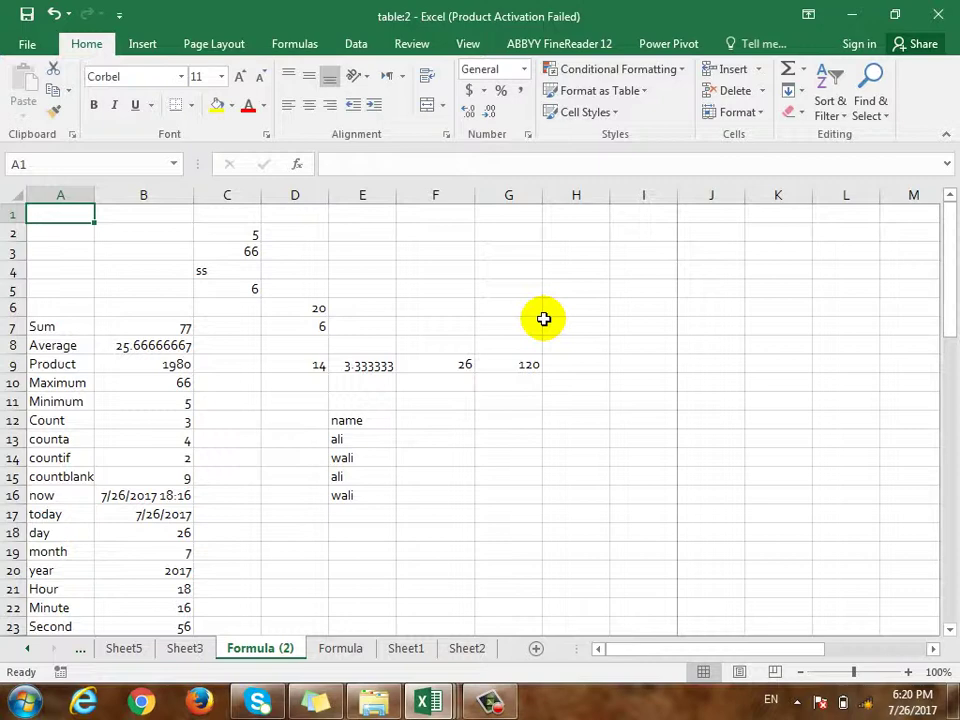
left_click(895, 14)
left_click_drag(463, 111, 578, 216)
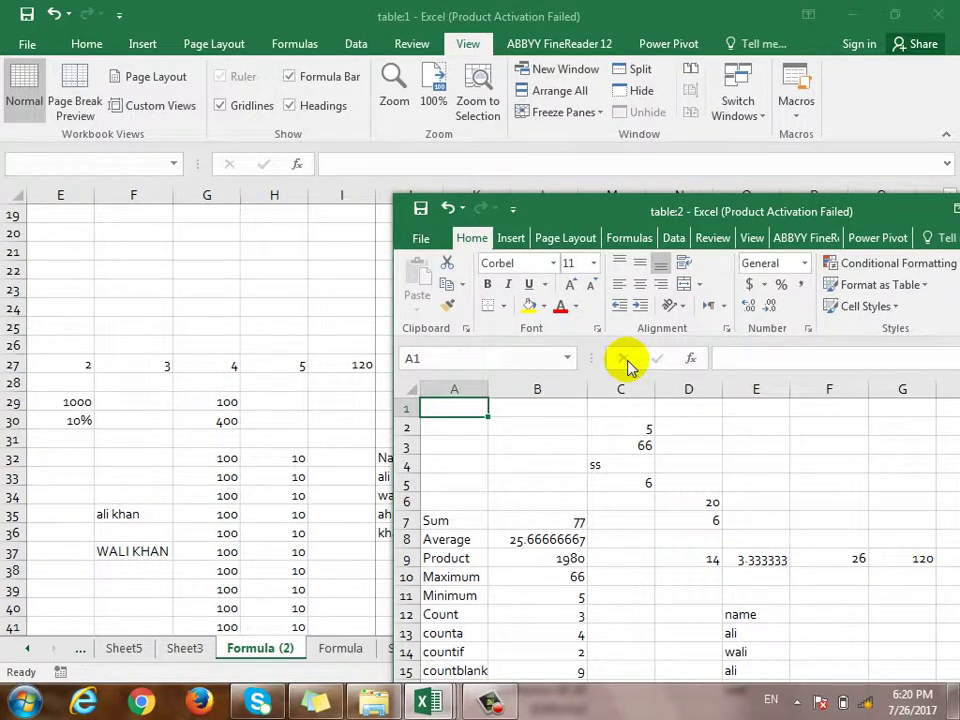
left_click_drag(468, 205, 346, 40)
left_click_drag(775, 42, 500, 43)
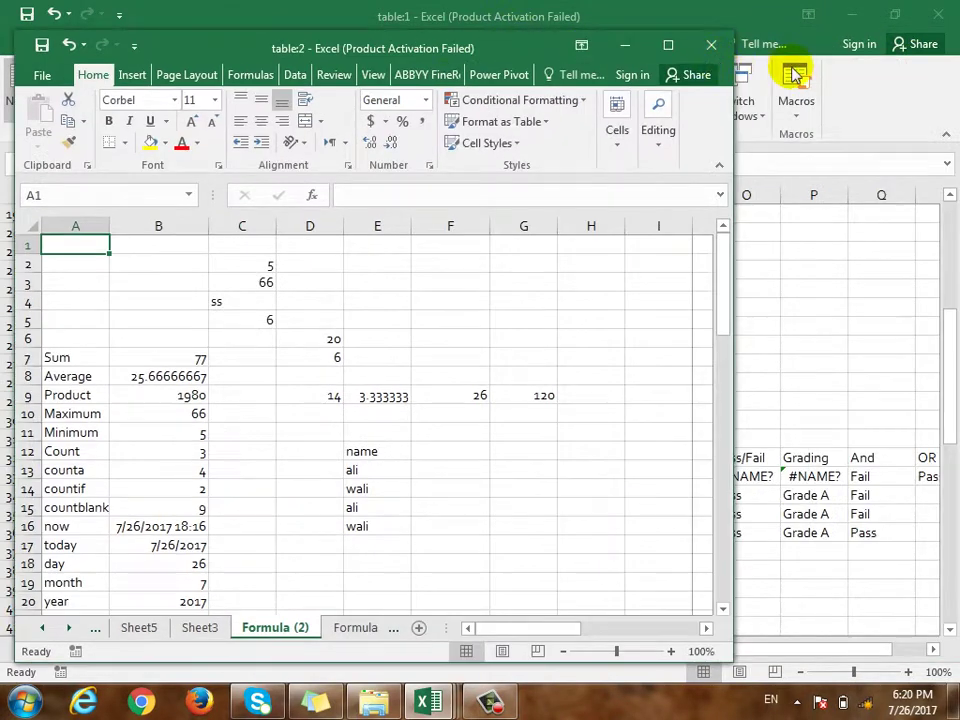
left_click(707, 43)
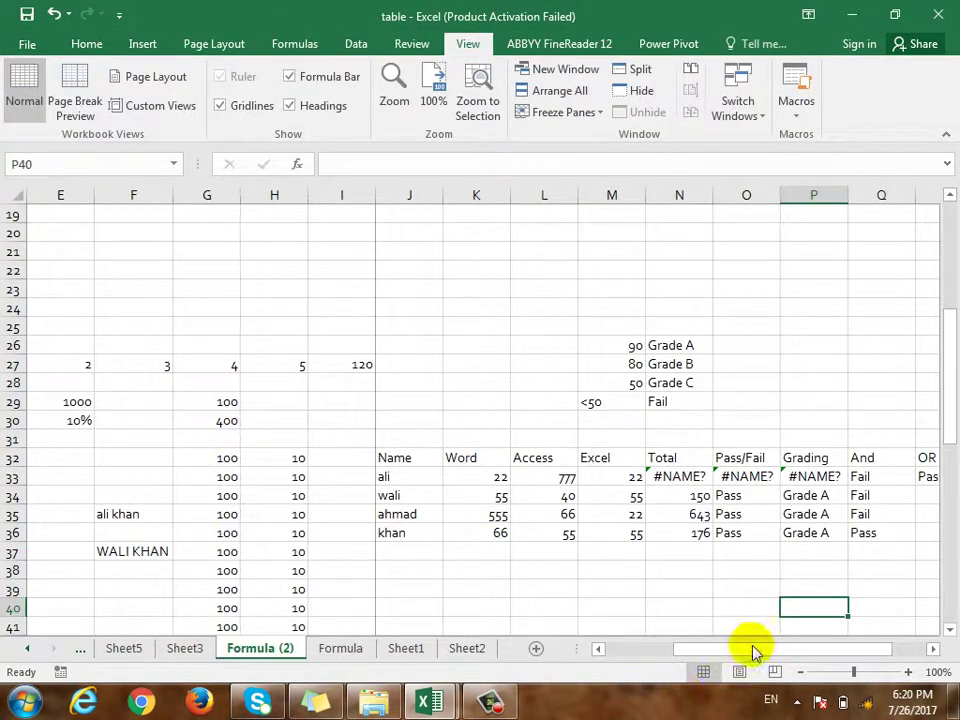
left_click_drag(754, 651, 609, 660)
scroll(206, 423, "up", 6)
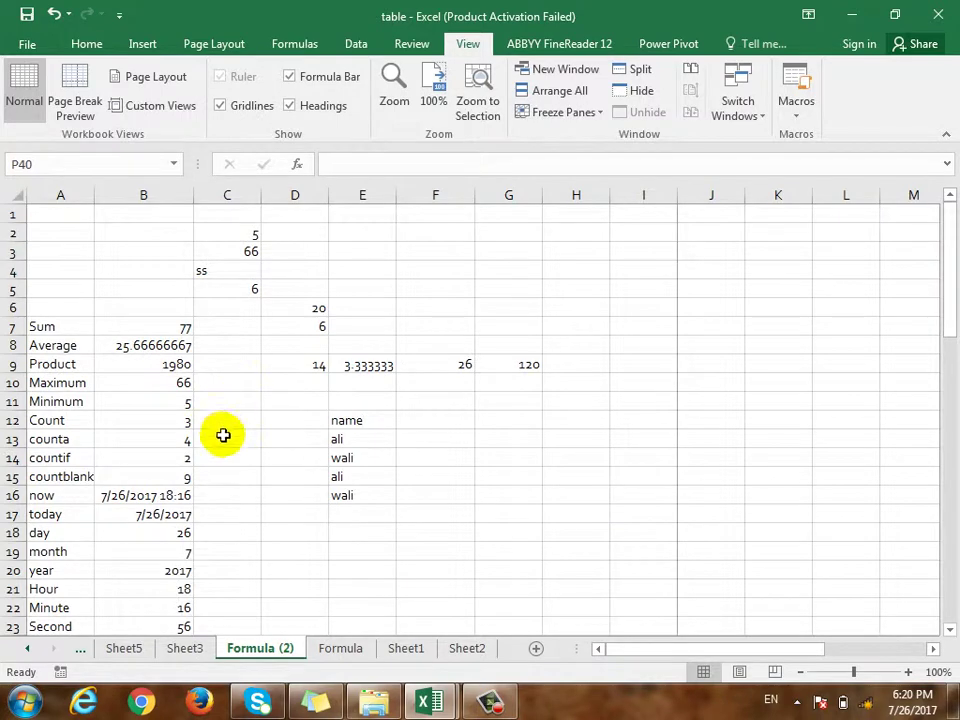
left_click_drag(34, 328, 158, 499)
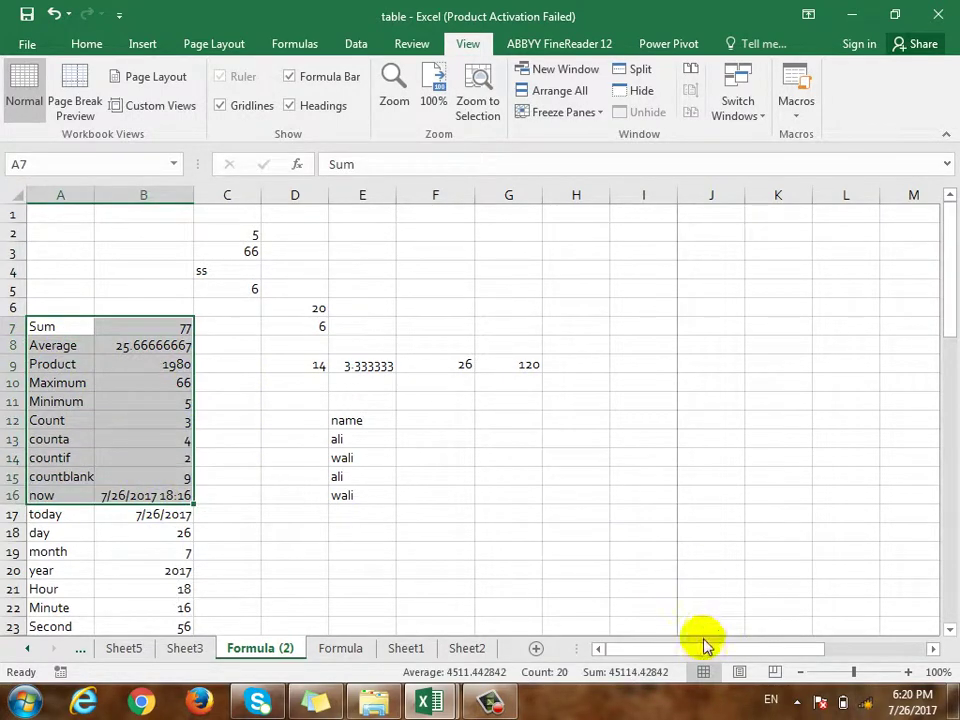
scroll(739, 551, "down", 8)
left_click_drag(724, 655, 828, 652)
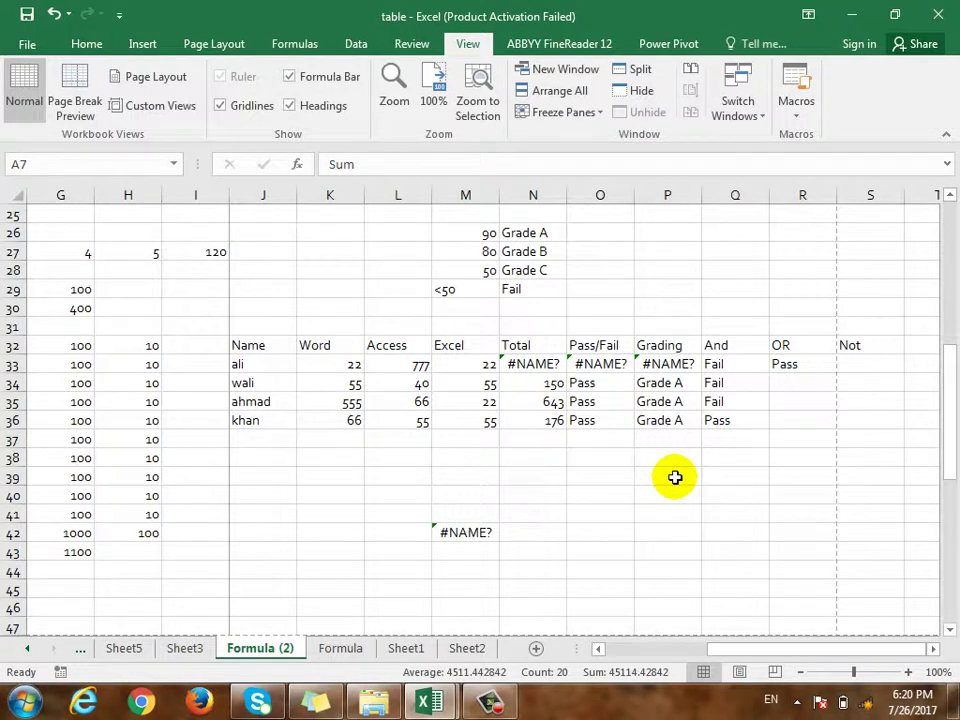
Open a new window of the workbook and restore table:2 to a smaller size
scroll(579, 236, "up", 6)
scroll(574, 206, "up", 2)
scroll(574, 206, "down", 2)
left_click(570, 72)
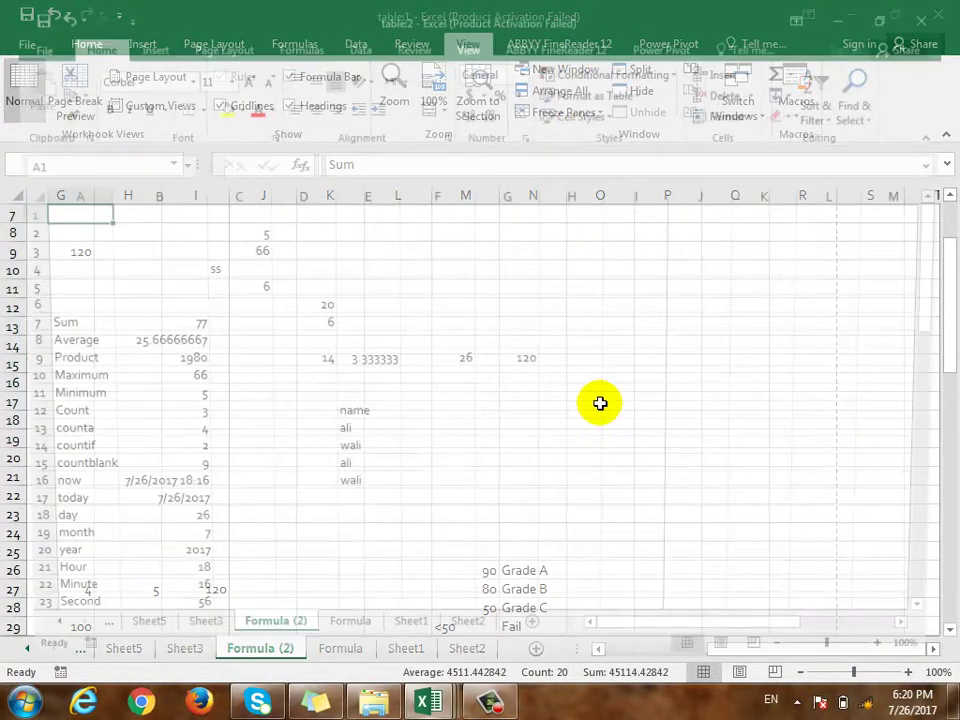
left_click(895, 12)
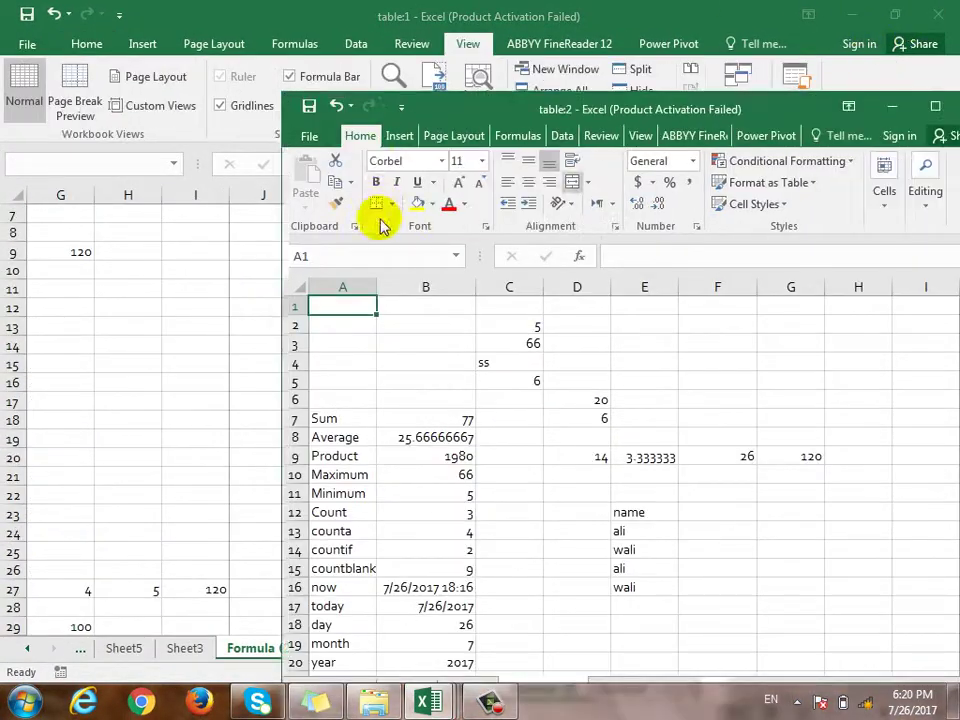
Bring table:1 to the front and select cell H7
left_click(75, 300)
scroll(152, 360, "up", 2)
left_click(156, 330)
left_click_drag(714, 650, 534, 655)
Switch to table:2, select C10, then jump back to A1 with Ctrl+Home
mouse_move(452, 700)
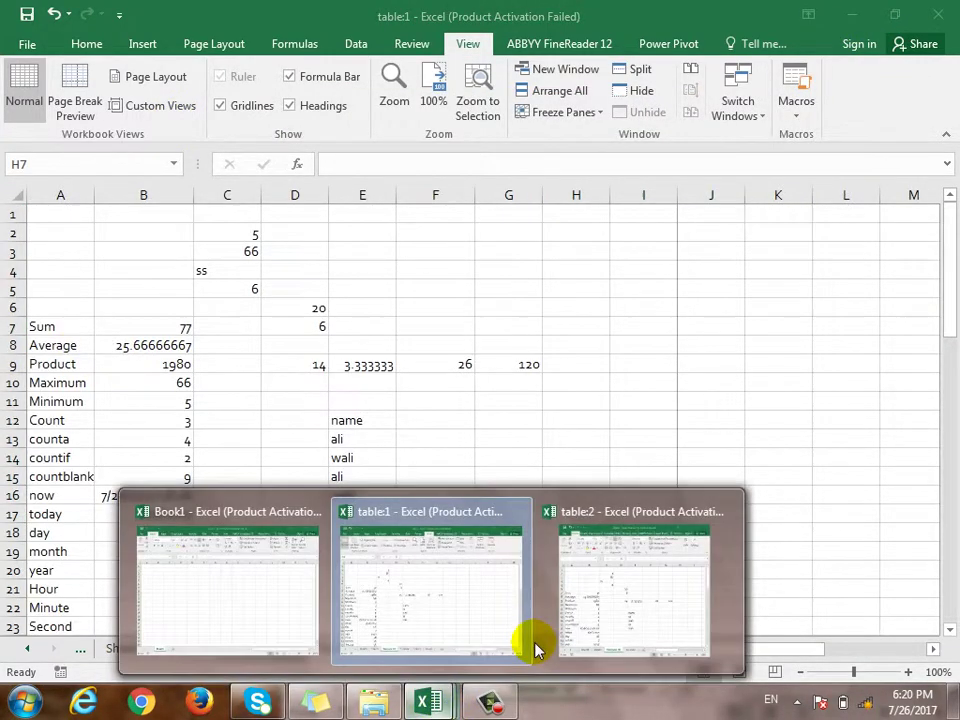
left_click(579, 604)
left_click(528, 480)
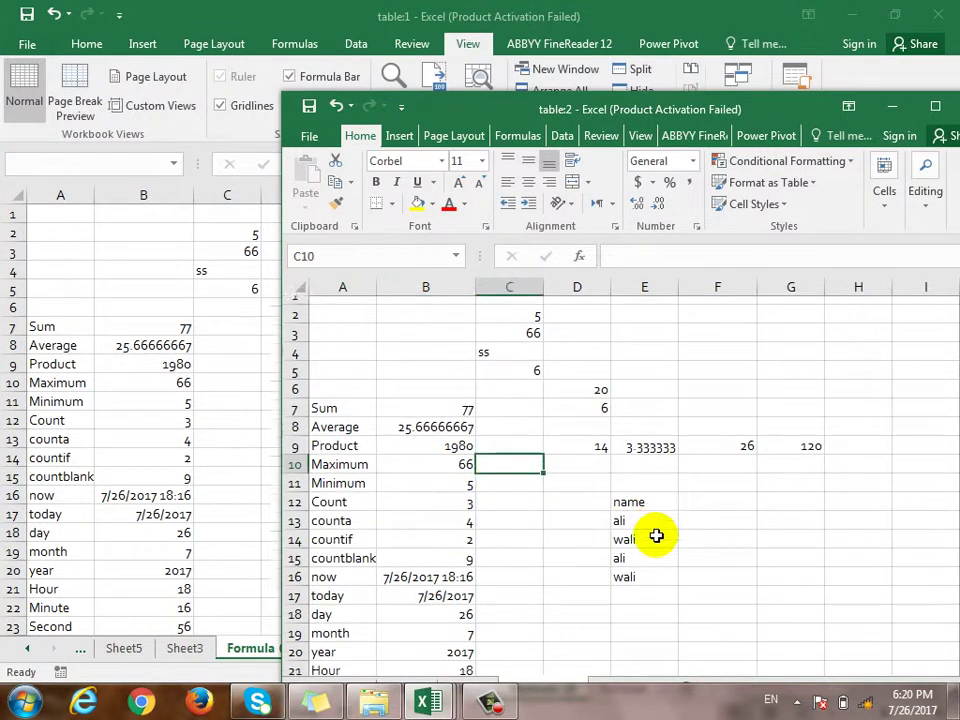
scroll(656, 536, "down", 10)
key("ctrl+Home")
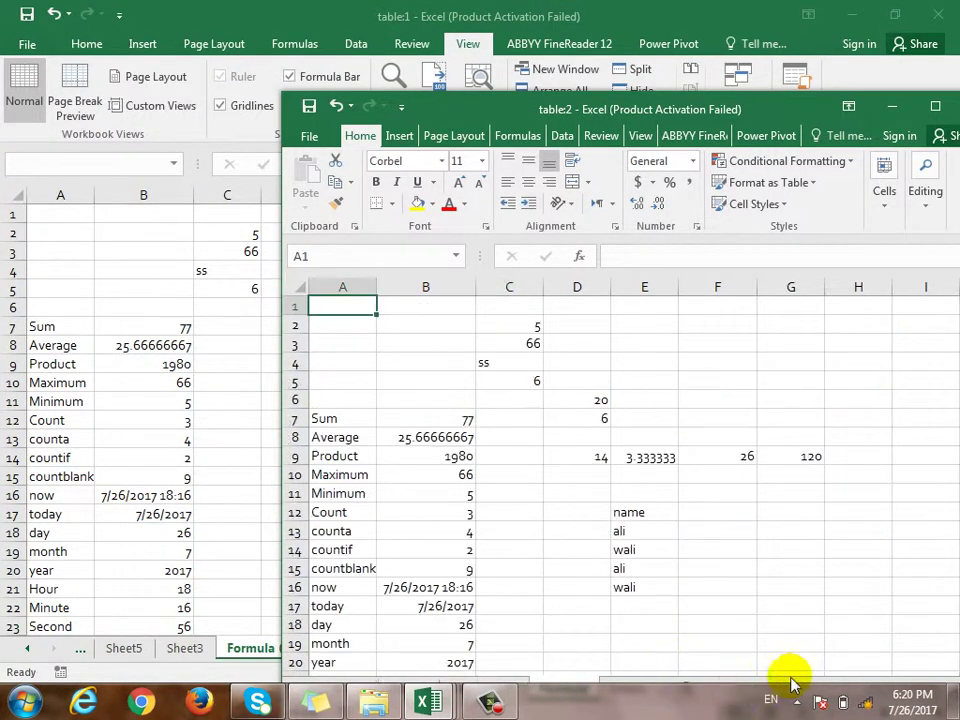
scroll(598, 494, "down", 11)
scroll(851, 508, "down", 1)
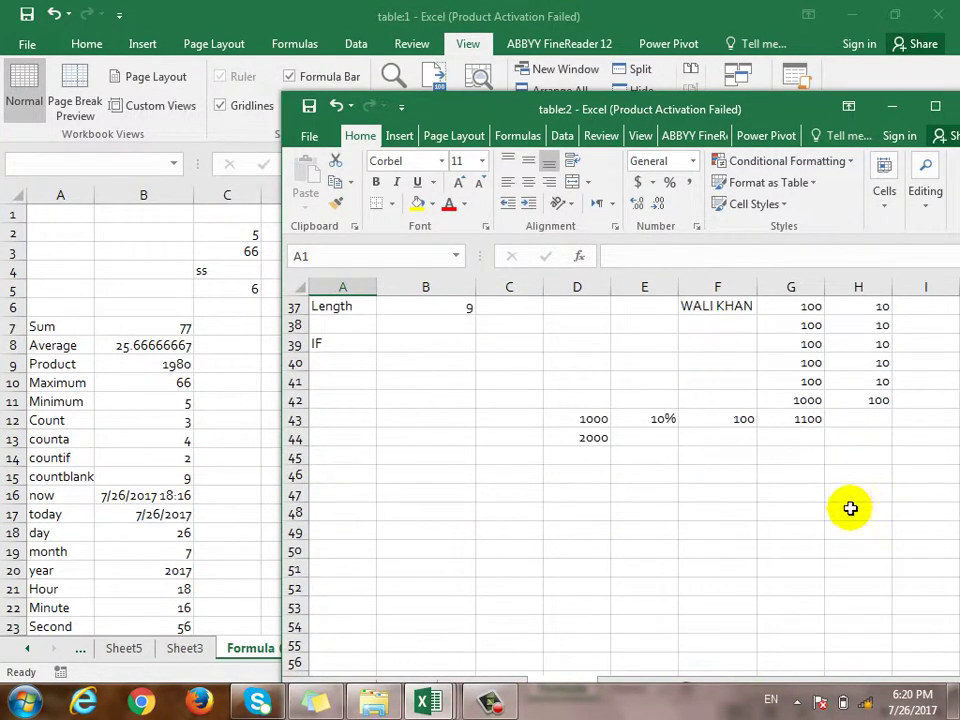
scroll(815, 493, "up", 3)
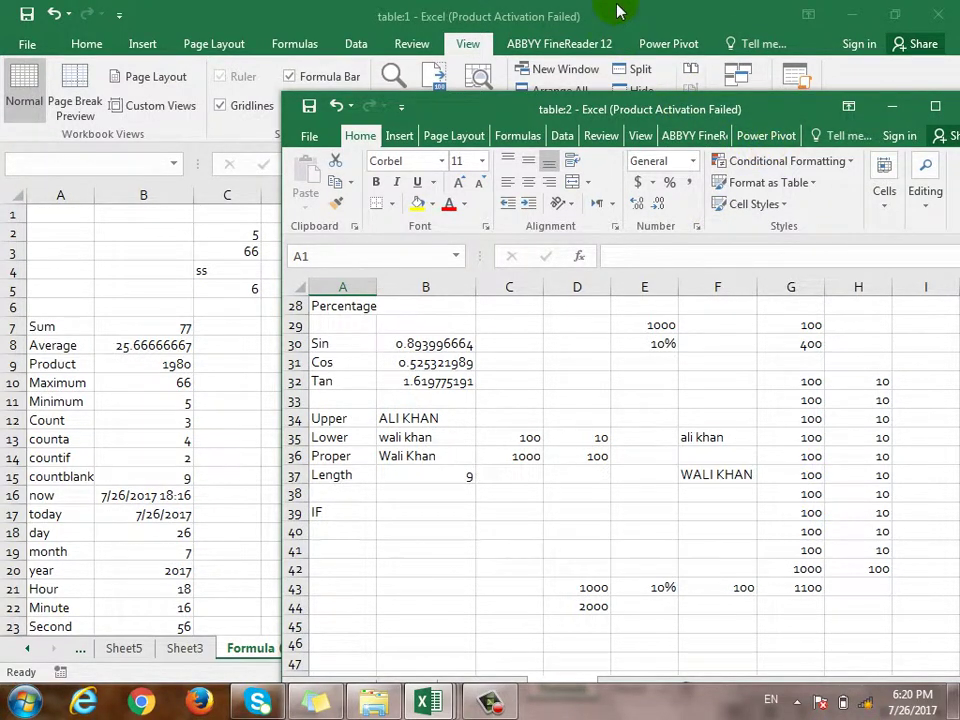
Maximize table:2 and arrange all windows Tiled
left_click(935, 106)
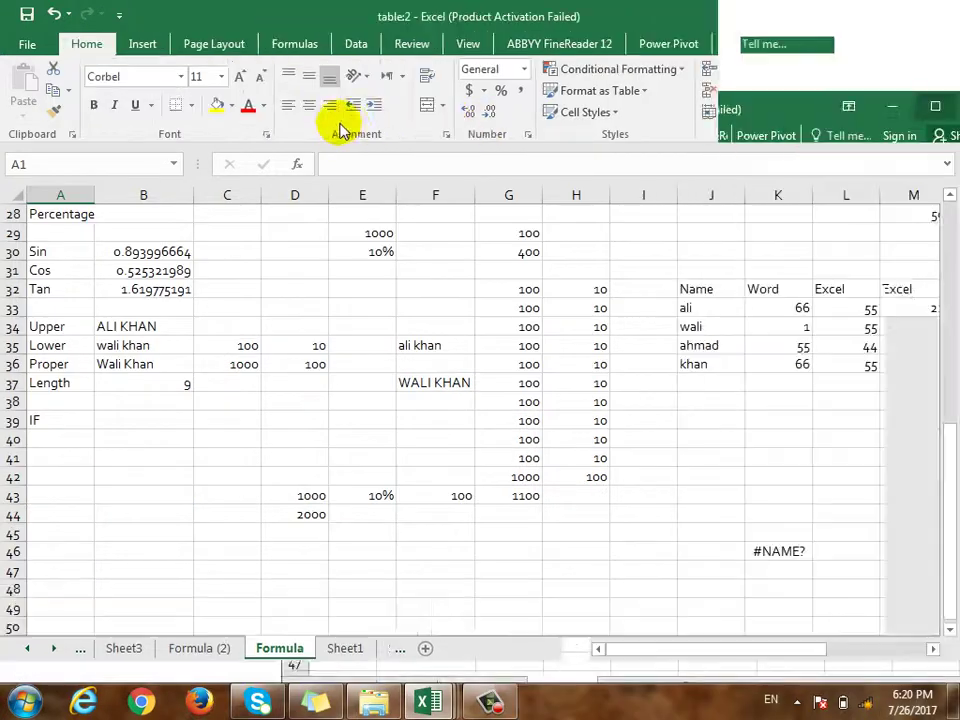
left_click(468, 46)
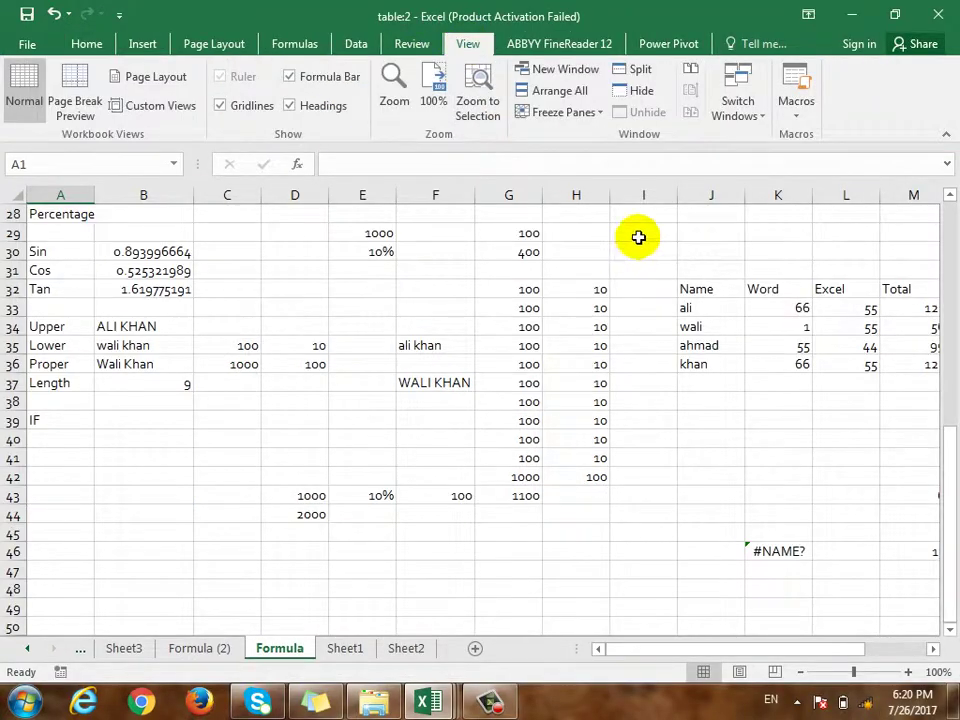
left_click(580, 96)
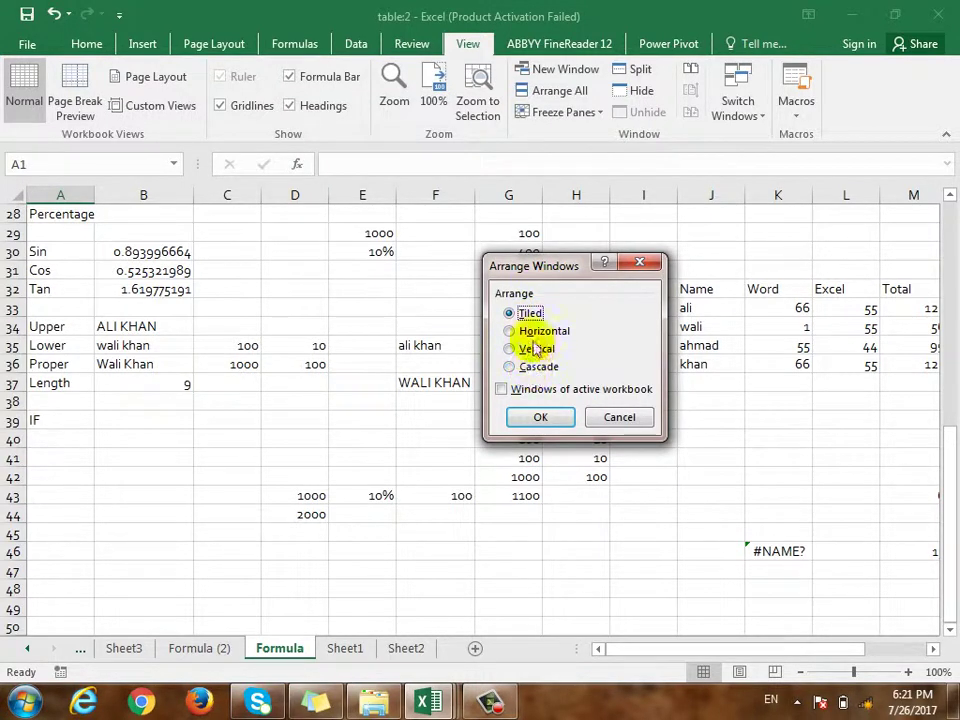
left_click(540, 415)
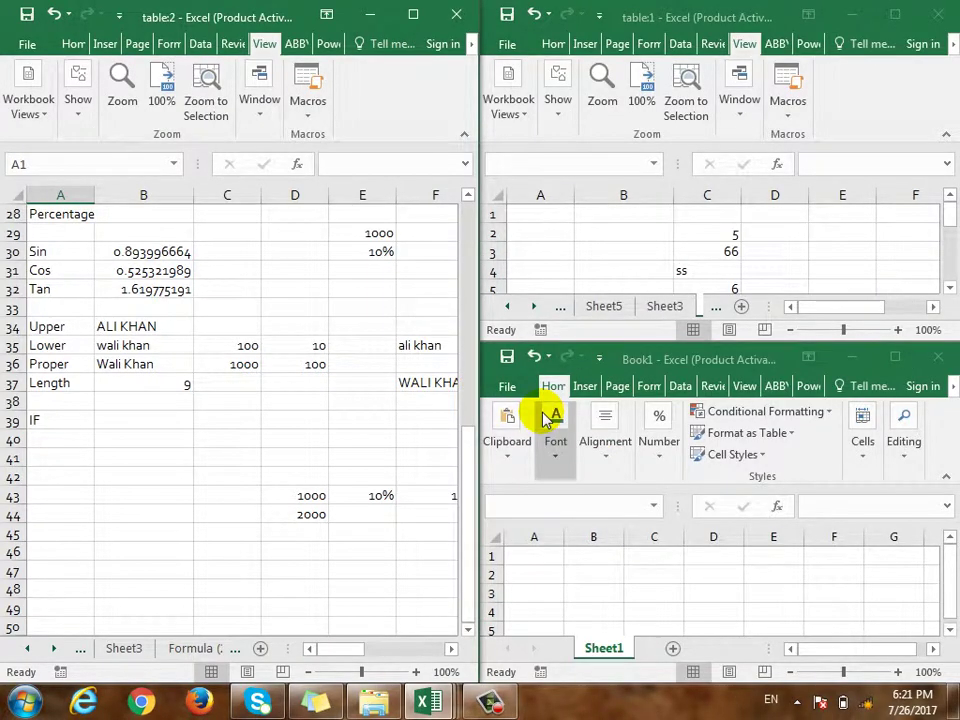
Maximize table:2, arrange the windows Horizontal, then maximize table:2 again
left_click(410, 16)
left_click(566, 90)
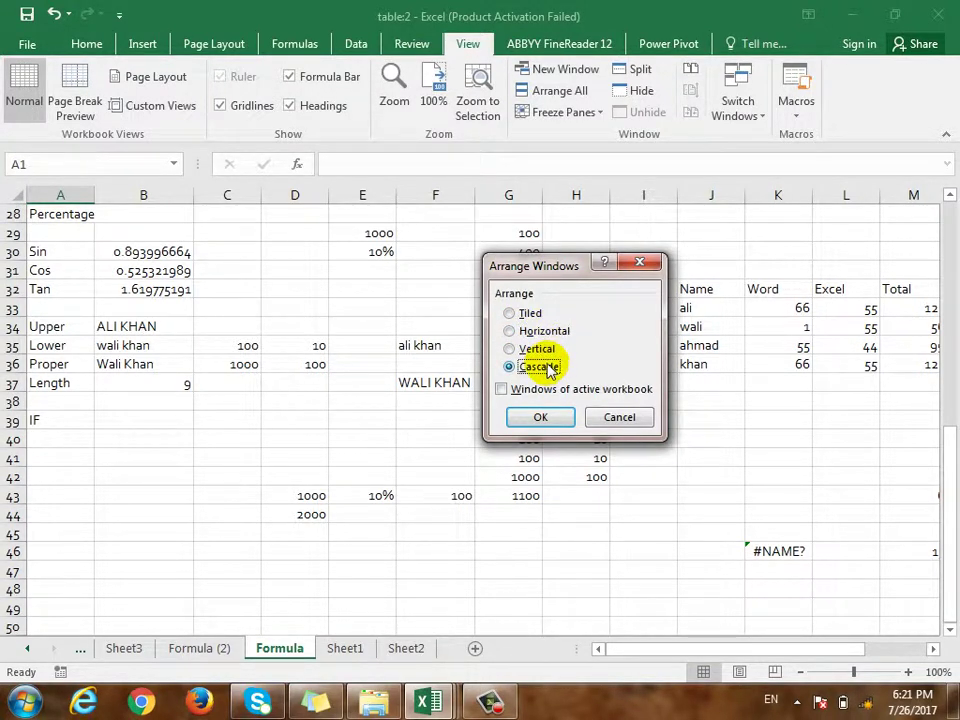
left_click(544, 331)
left_click(540, 417)
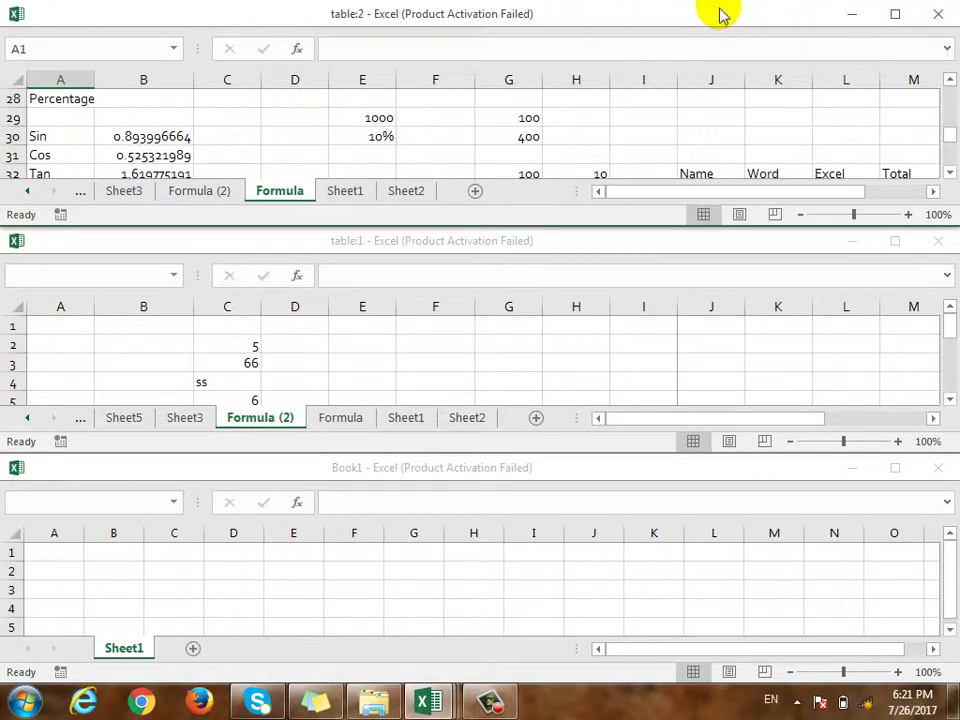
left_click(891, 14)
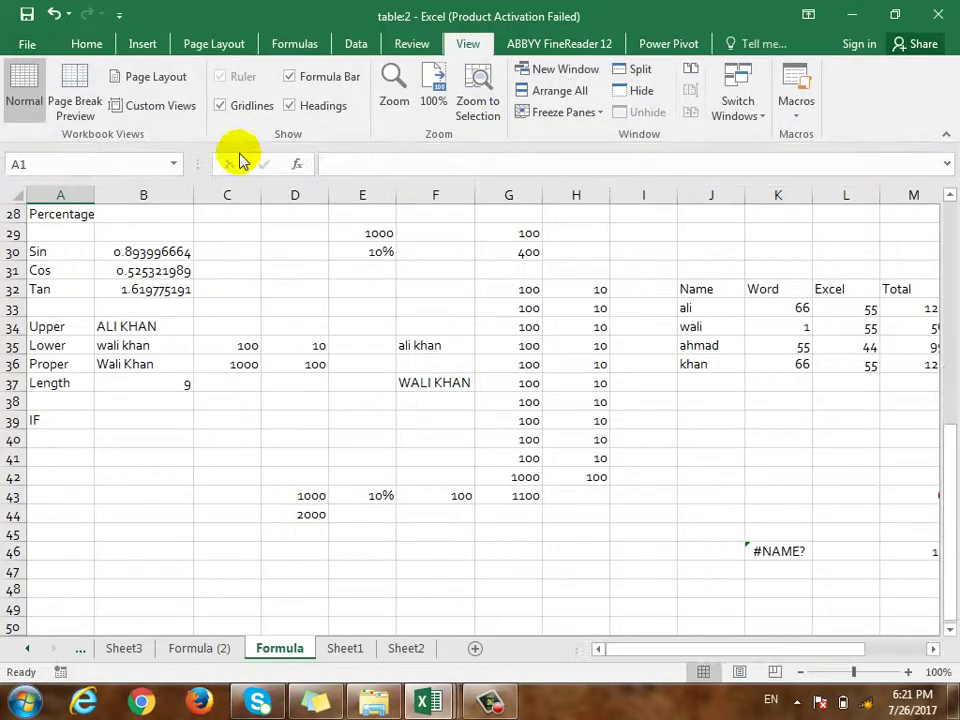
left_click(559, 91)
Cascade the windows, maximize table:2 and select cell G3 on the Formula sheet
left_click(531, 364)
left_click(544, 414)
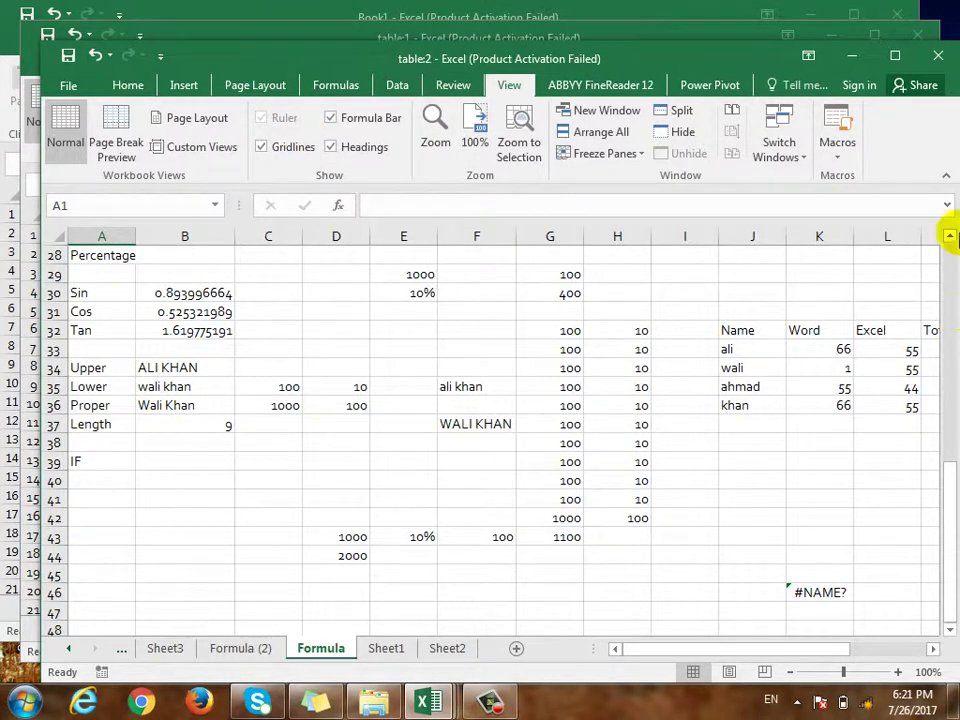
left_click(895, 55)
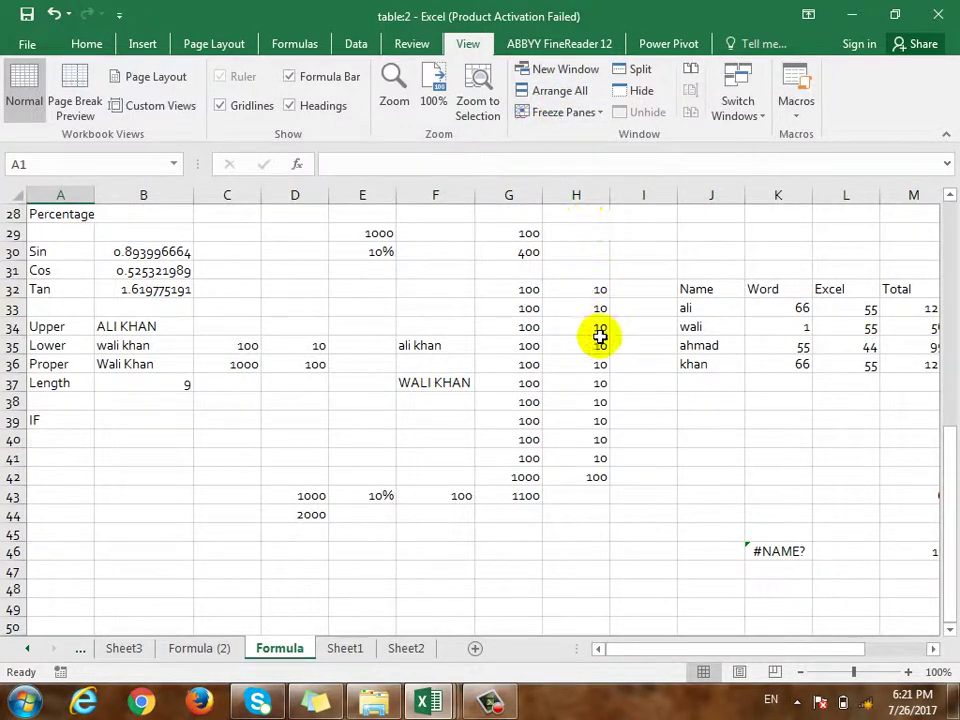
scroll(574, 339, "up", 9)
left_click(498, 254)
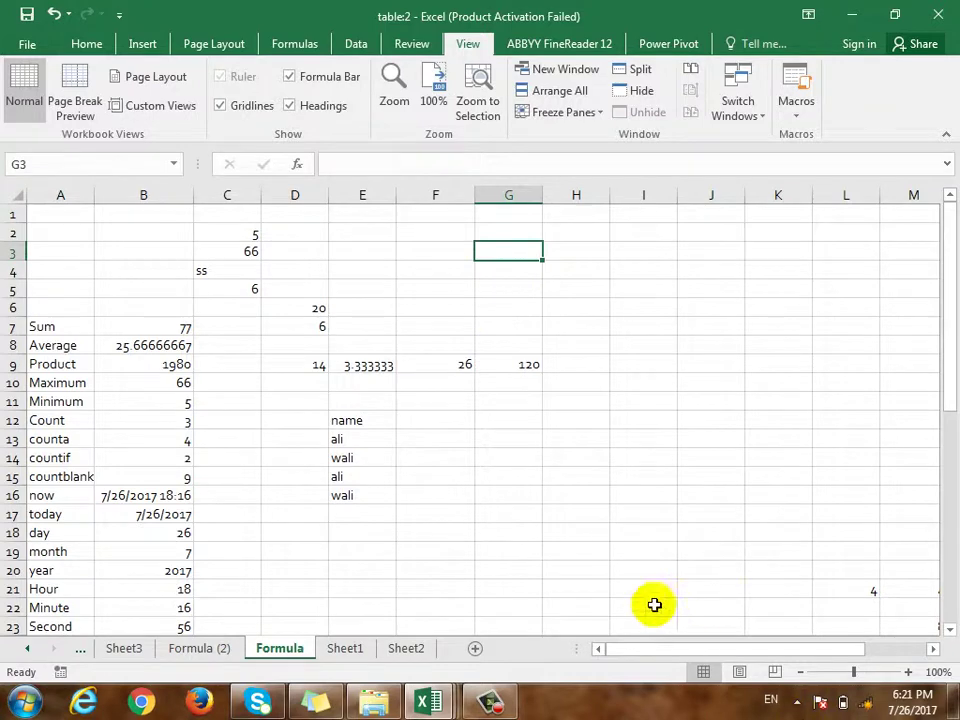
scroll(323, 411, "down", 5)
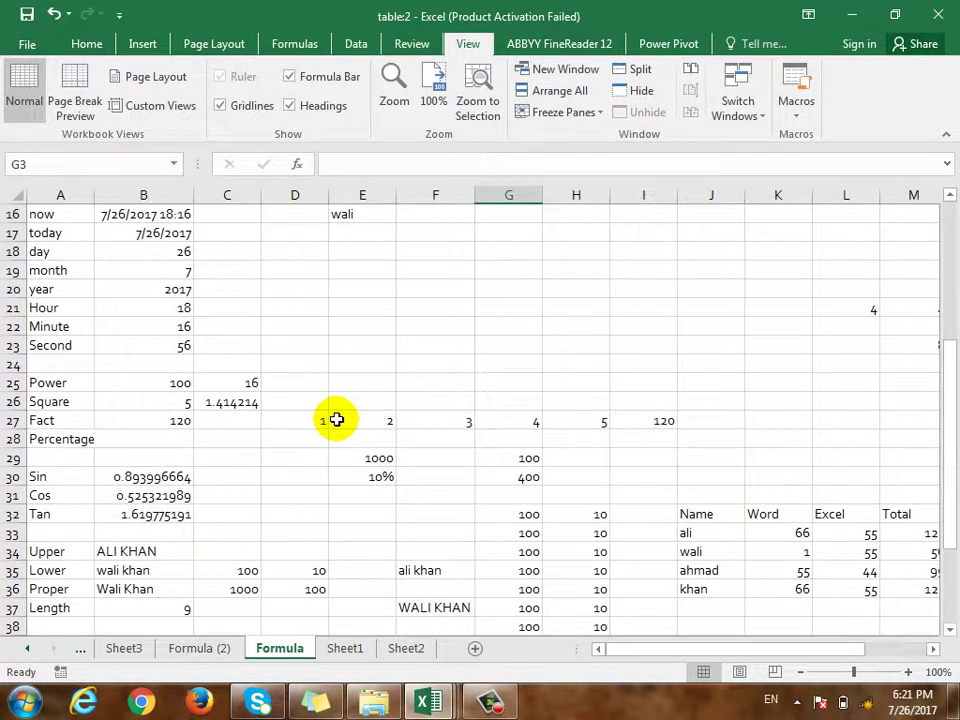
scroll(336, 420, "down", 1)
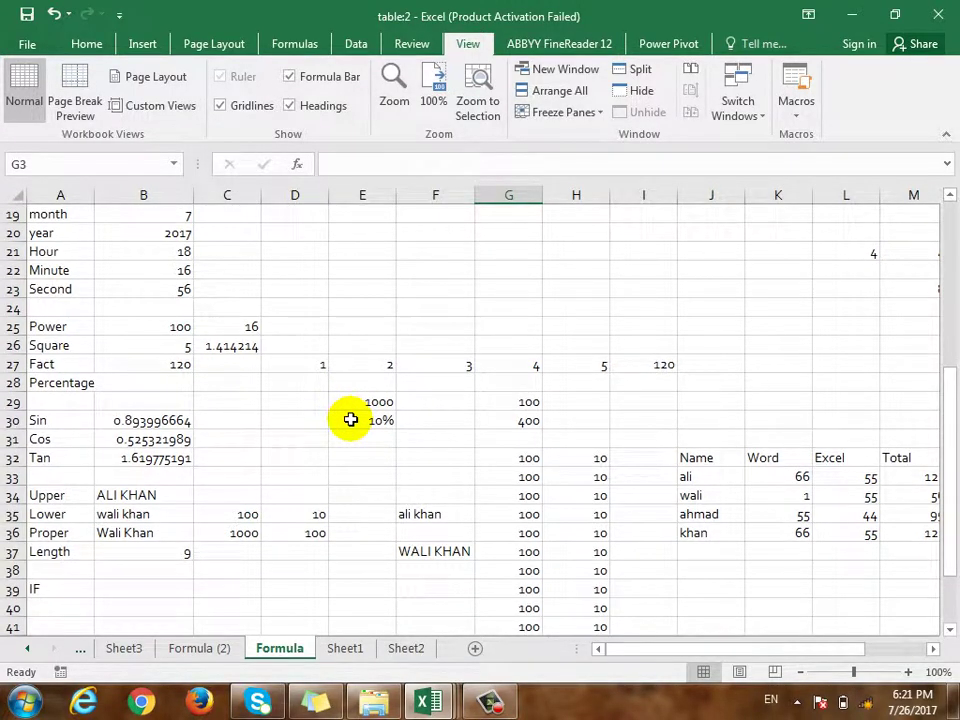
scroll(350, 420, "up", 6)
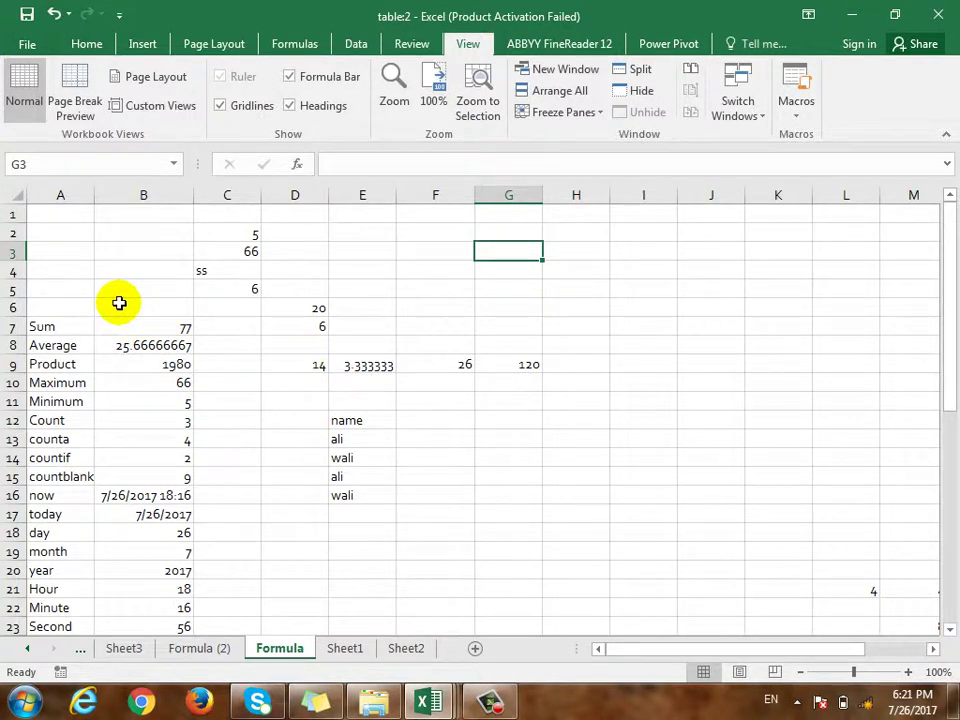
Enter the headers Name in A1 and Word in B1
left_click(92, 212)
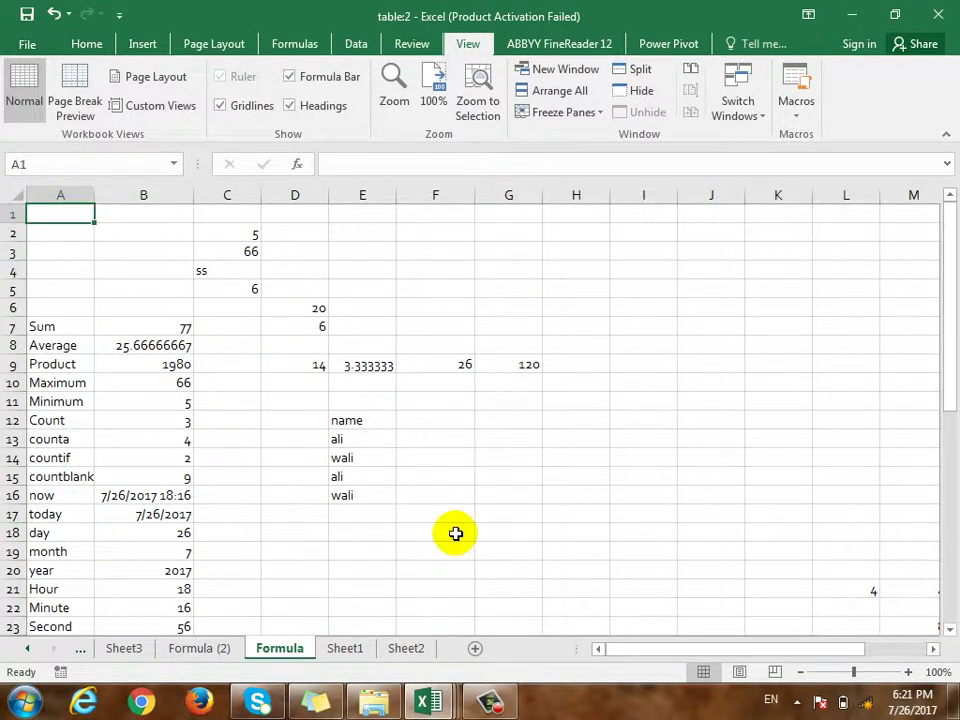
type("Name")
key("Tab")
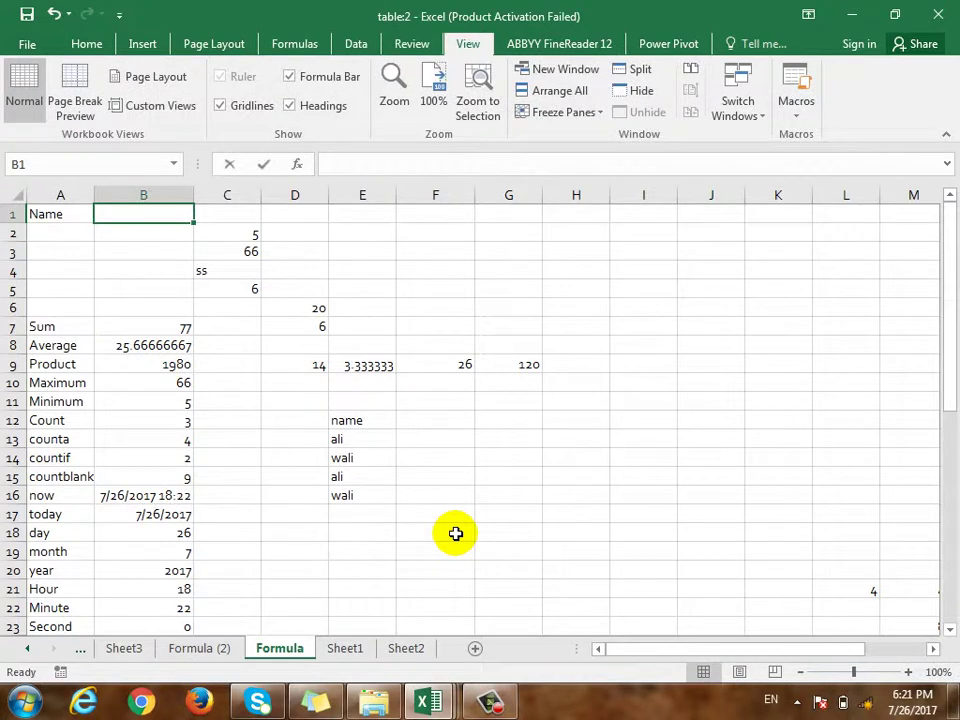
type("Word")
key("Tab")
Enter excel in C1 and acess in D1, then select the row 1 headers
type("exce")
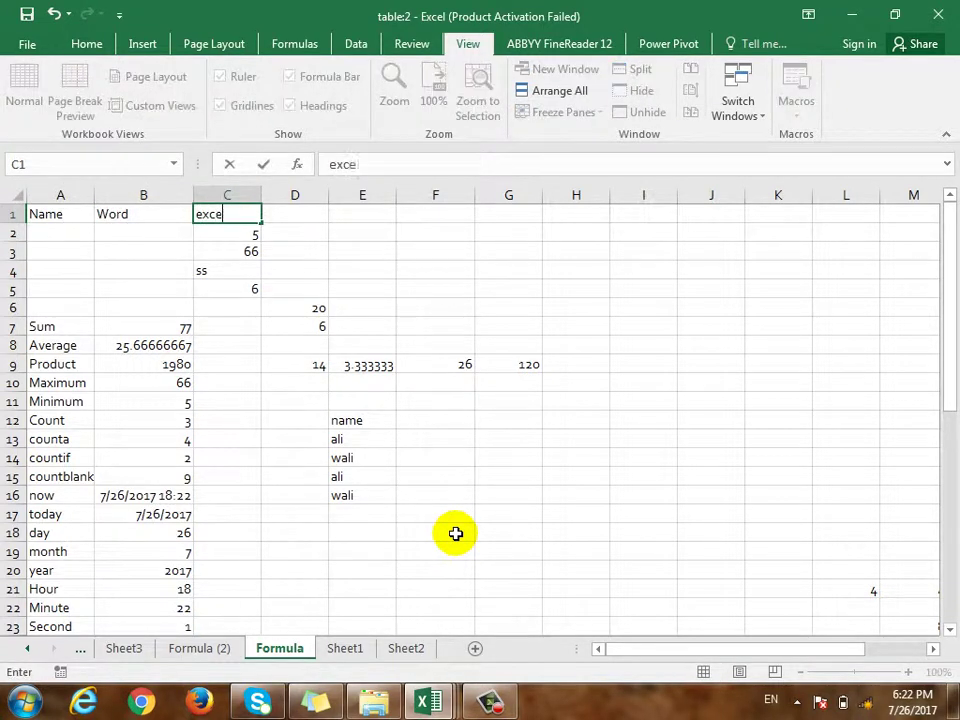
type("l")
key("Return")
key("Up")
key("Right")
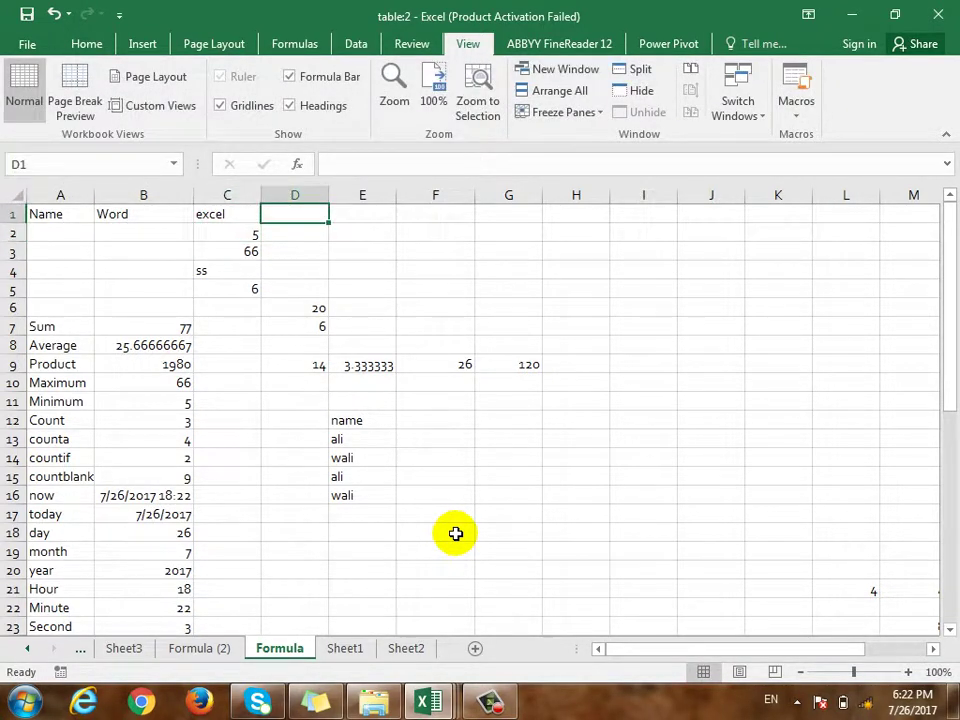
type("acess")
key("Return")
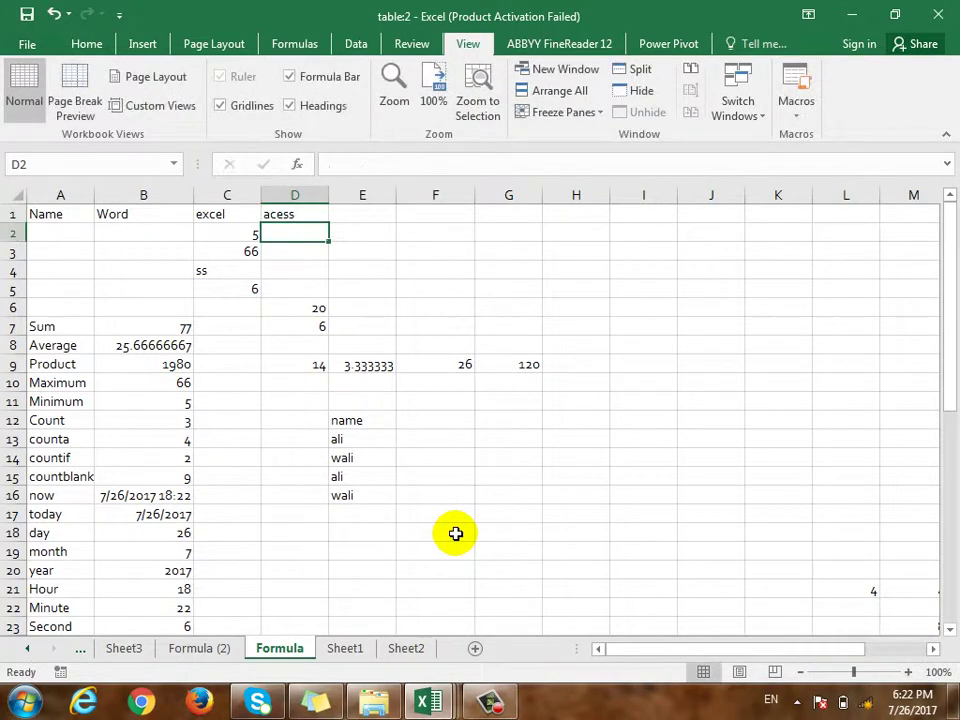
left_click_drag(43, 216, 626, 227)
left_click(435, 307)
scroll(207, 303, "down", 1)
scroll(208, 300, "up", 1)
scroll(295, 366, "down", 8)
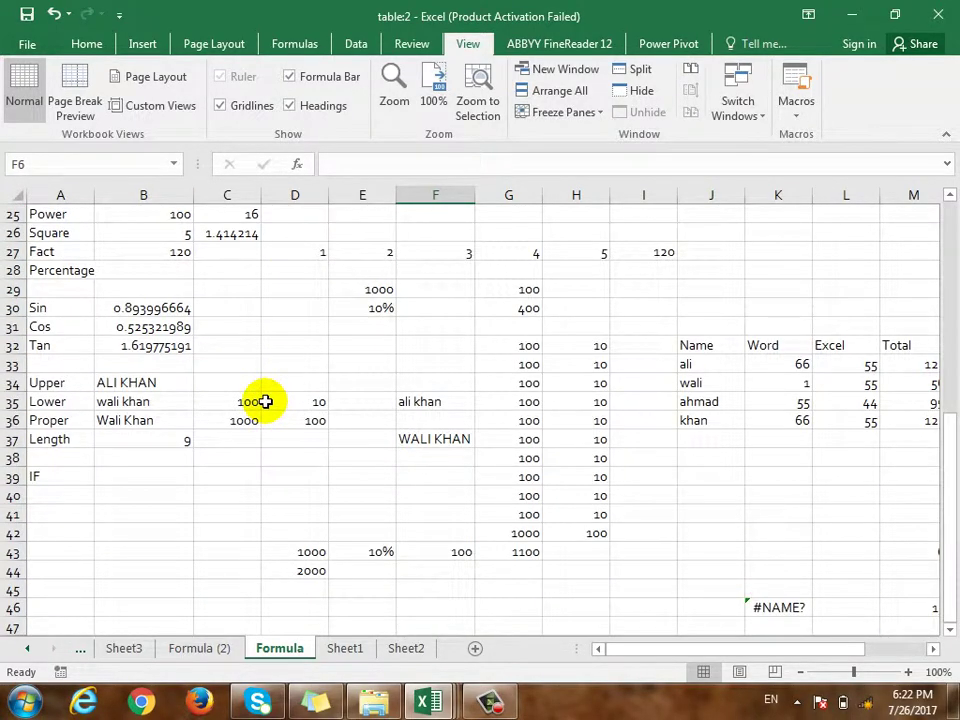
scroll(265, 401, "up", 8)
scroll(265, 401, "down", 12)
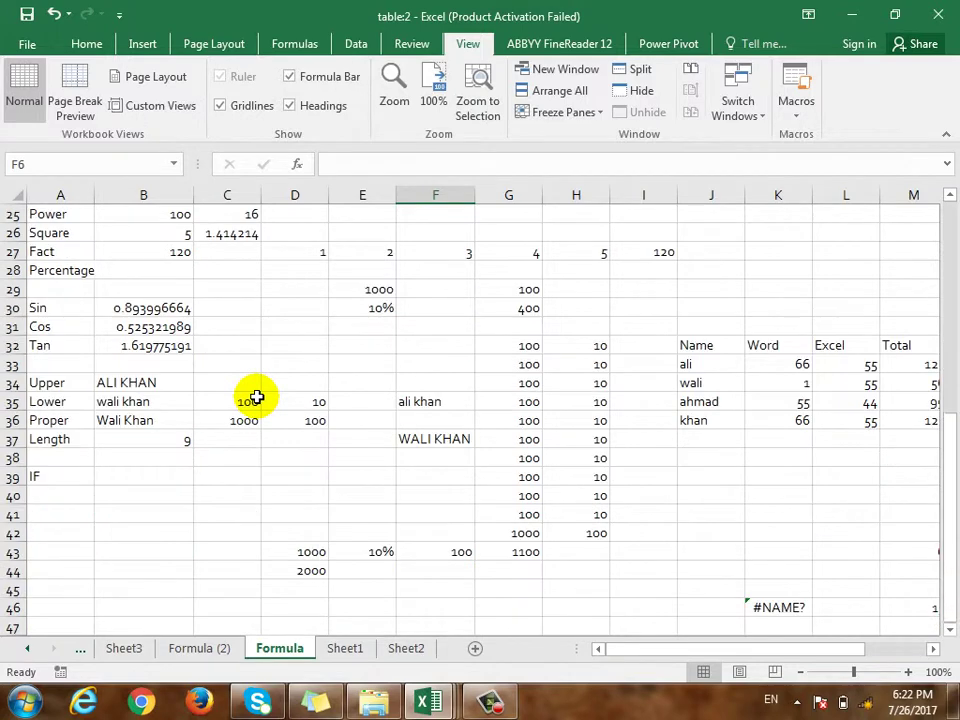
left_click(85, 405)
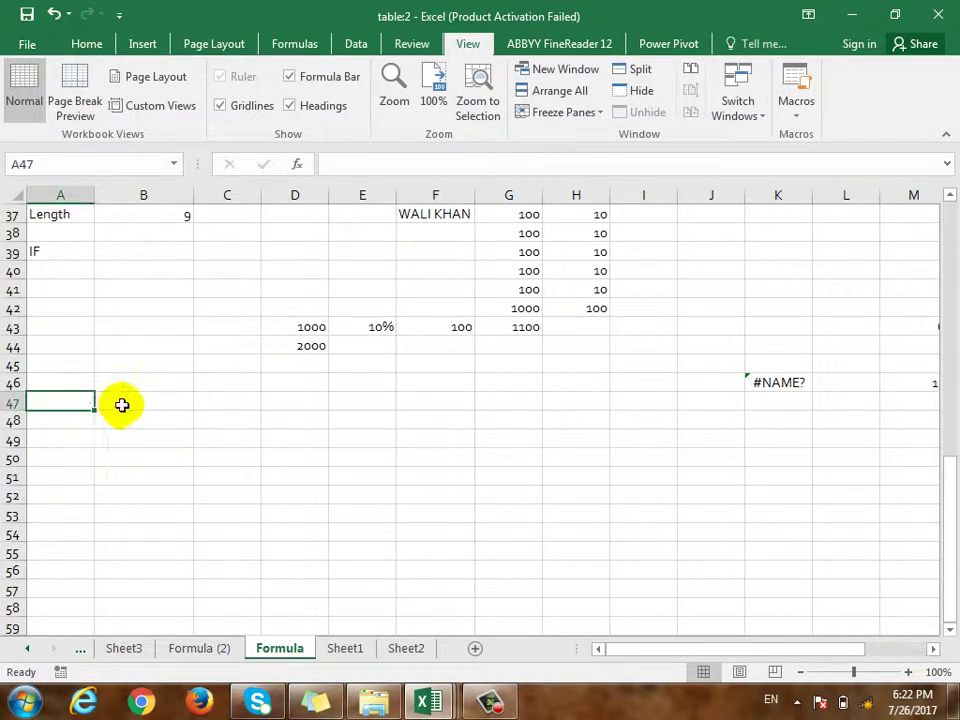
left_click(132, 402)
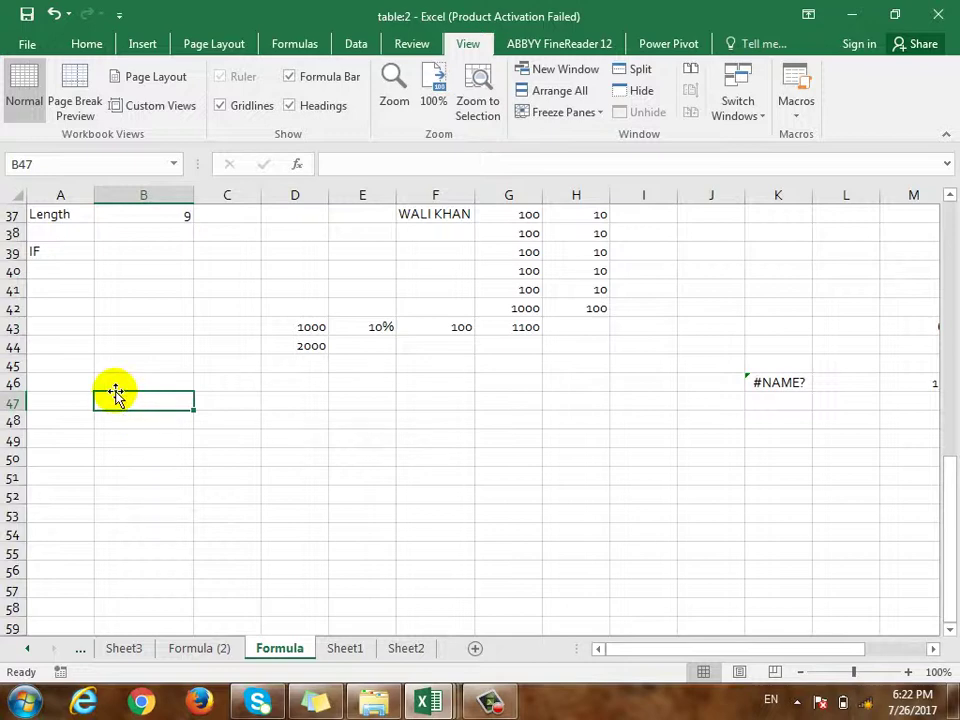
scroll(115, 393, "up", 12)
scroll(115, 393, "down", 9)
scroll(117, 392, "up", 9)
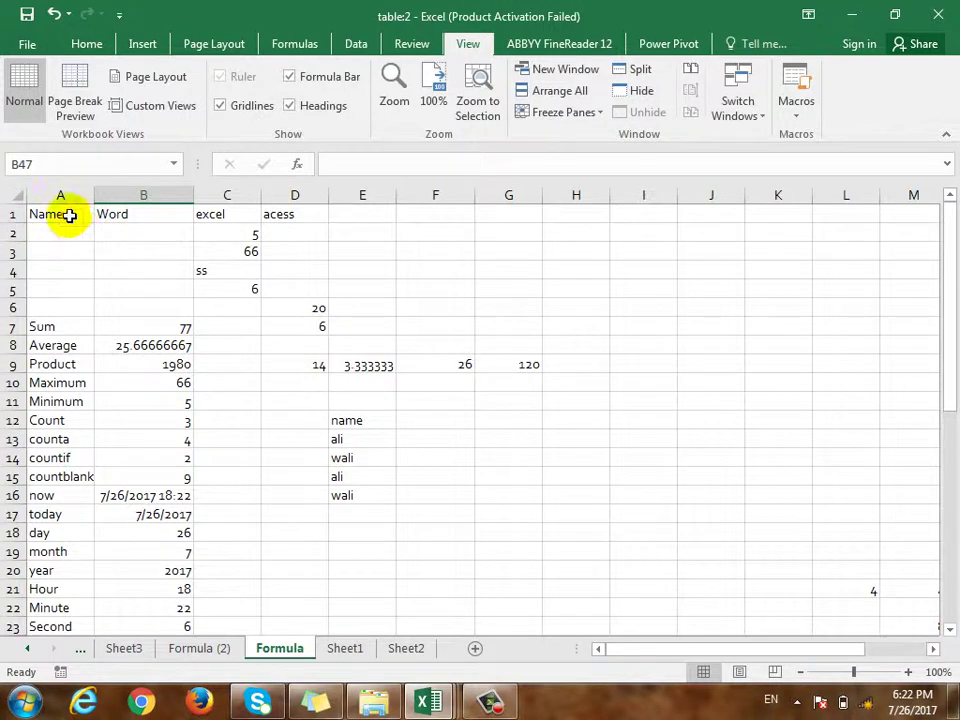
left_click(167, 232)
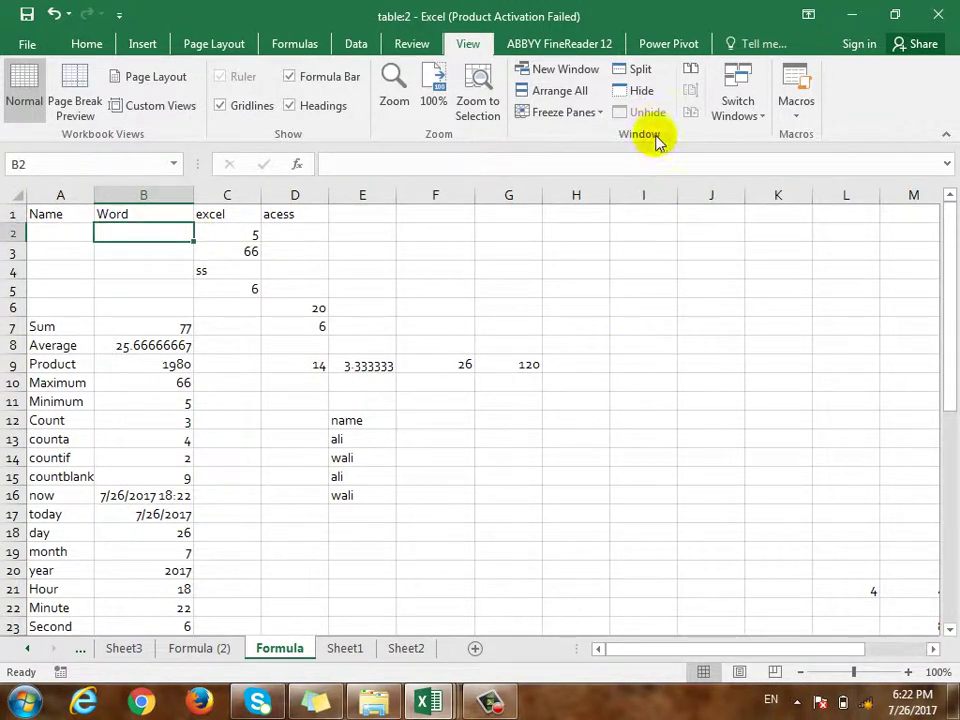
Apply Freeze Top Row and scroll to confirm the Name, Word, excel, acess headers stay visible
left_click(604, 115)
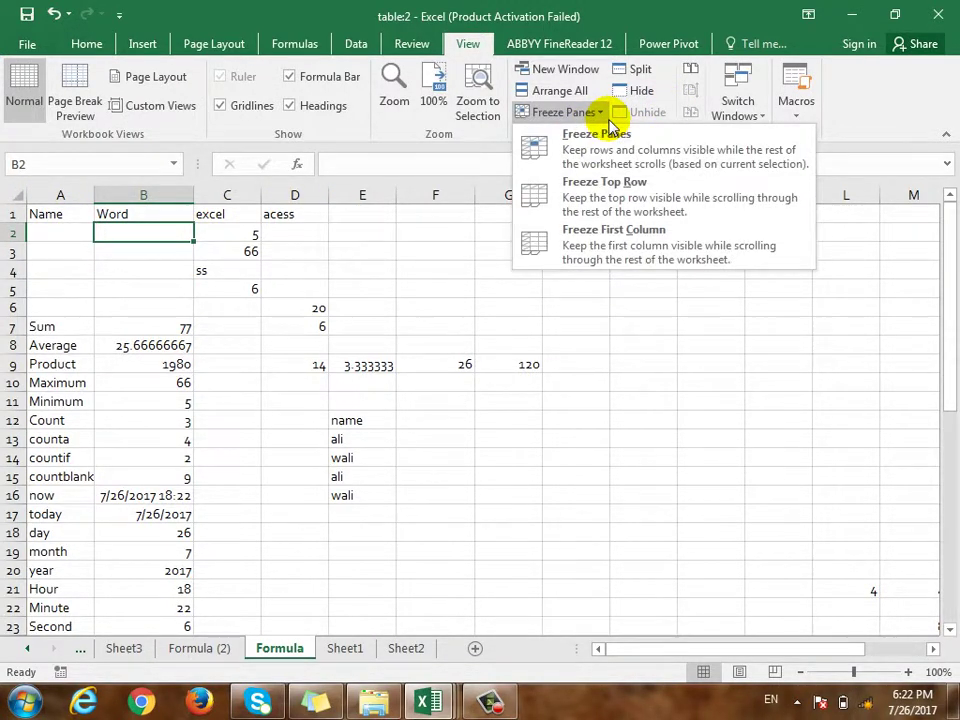
left_click(634, 214)
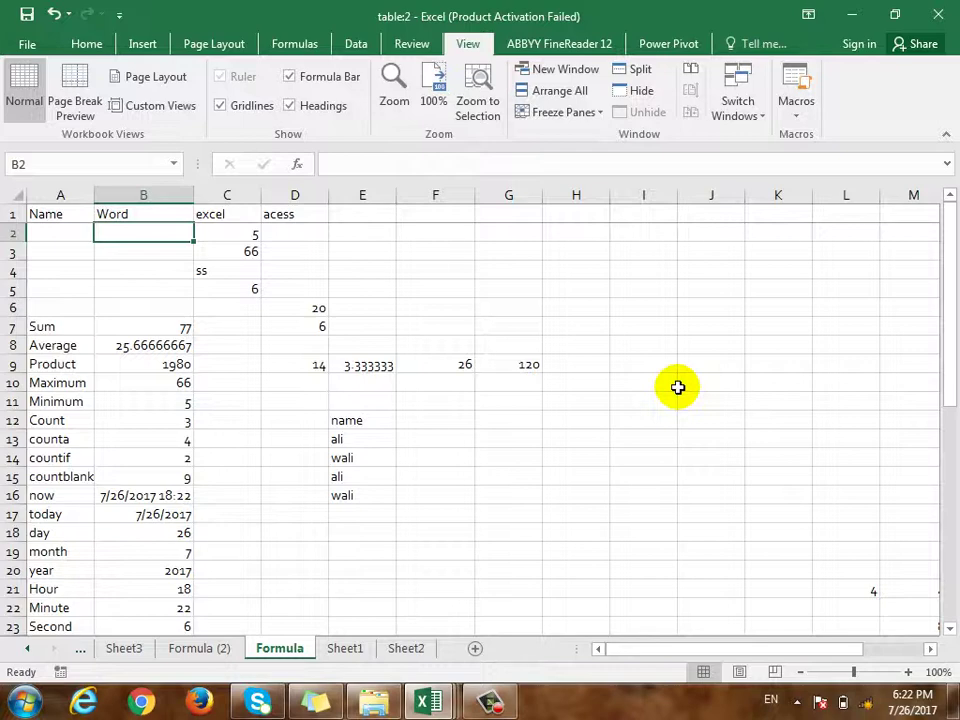
scroll(358, 375, "down", 7)
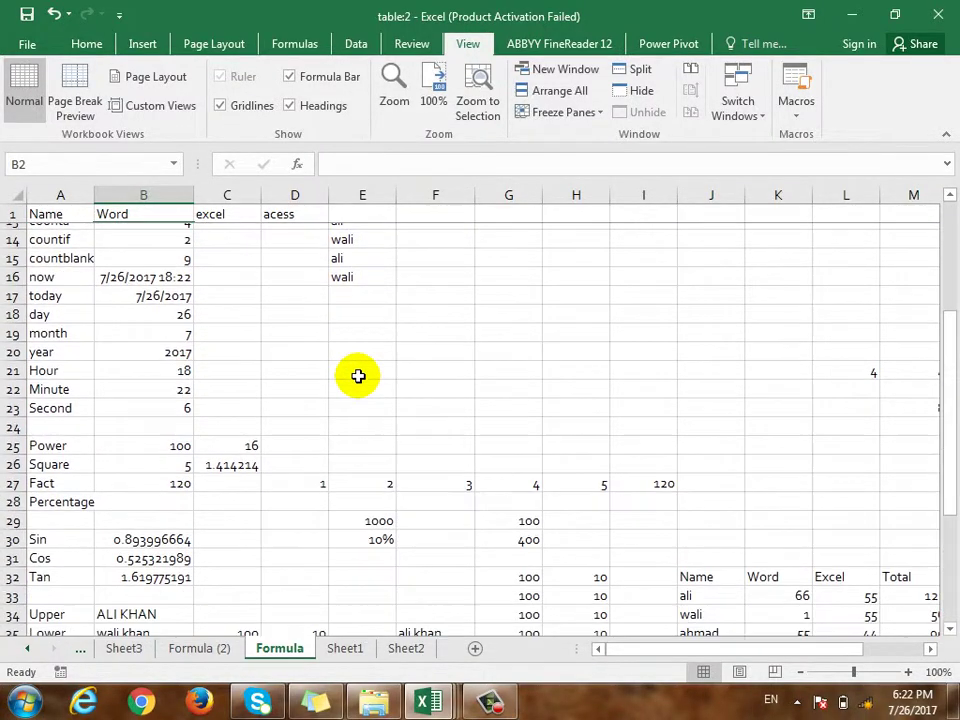
scroll(358, 376, "down", 7)
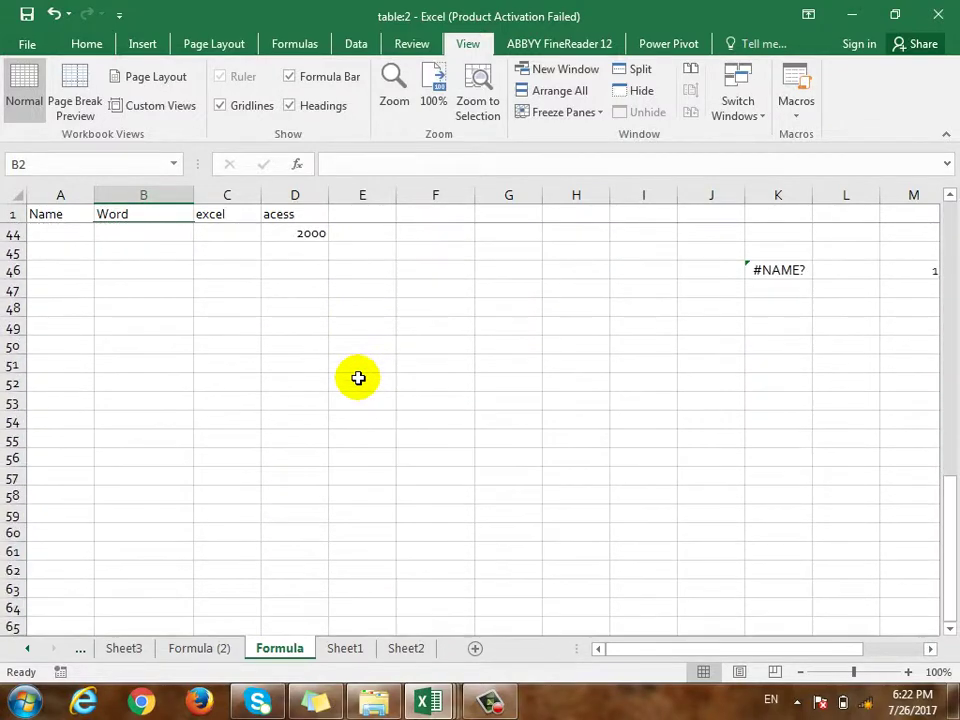
scroll(358, 377, "up", 14)
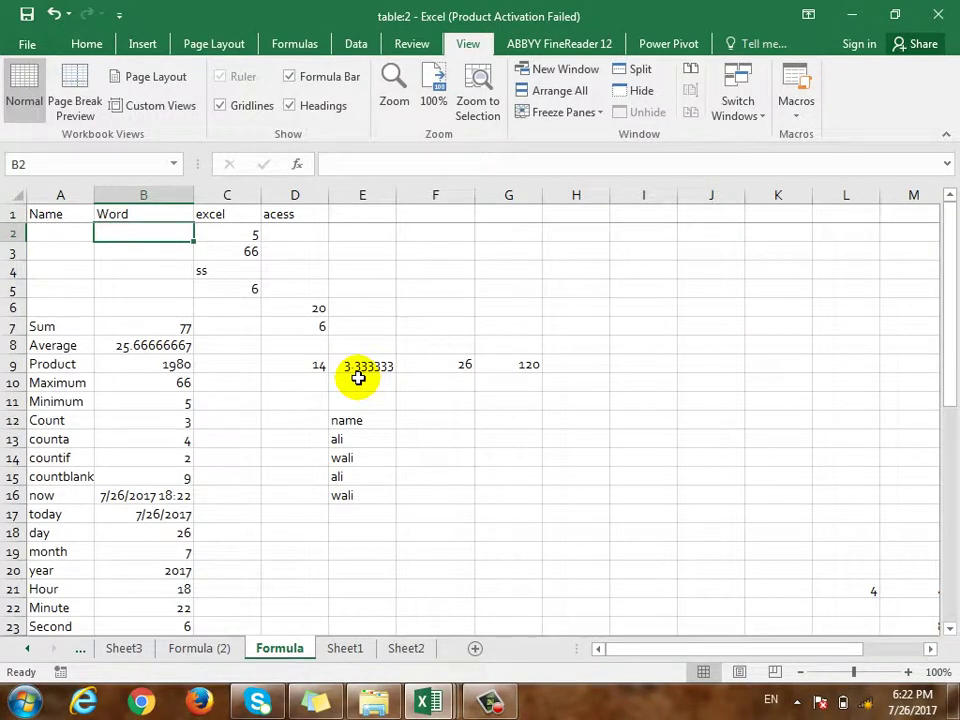
scroll(358, 378, "down", 6)
scroll(357, 379, "up", 6)
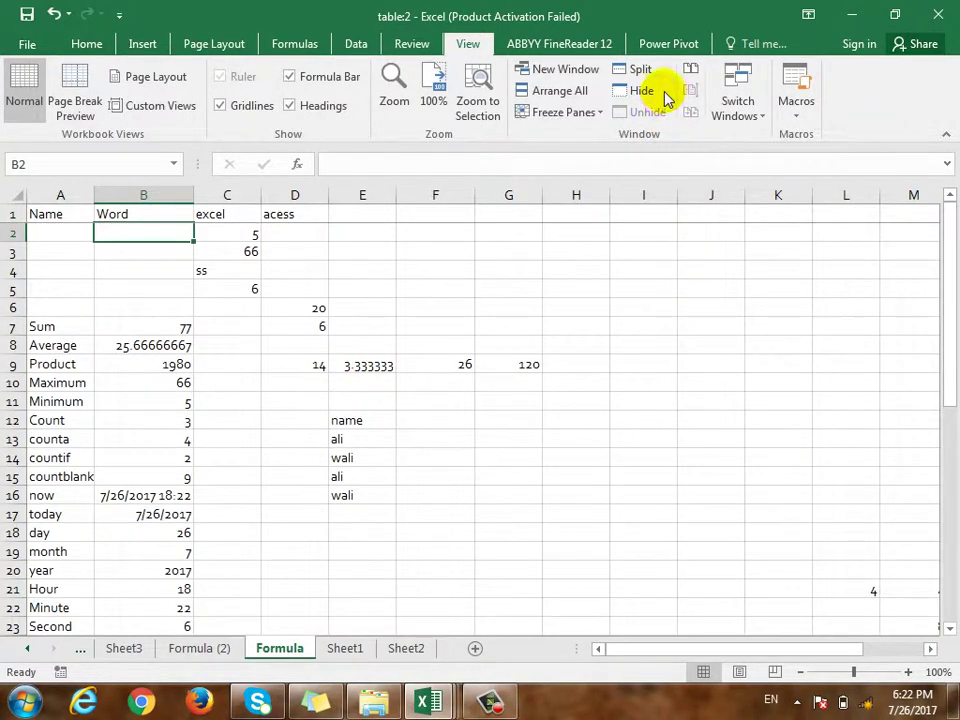
Unfreeze the header row and scroll the sheet to confirm it moves freely
left_click(600, 112)
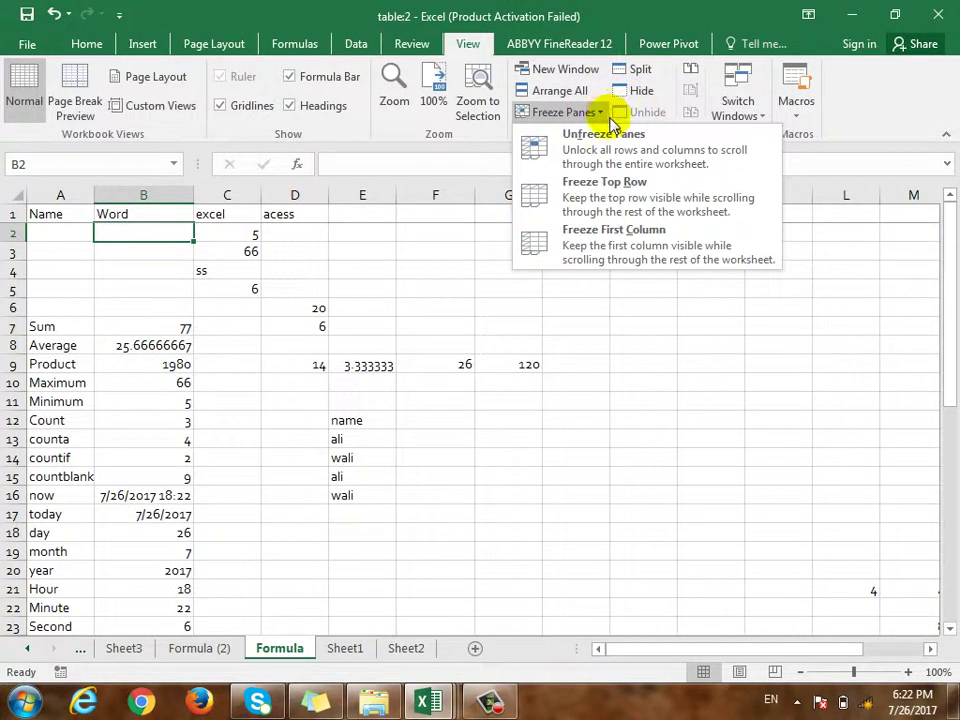
left_click(632, 163)
scroll(279, 432, "down", 3)
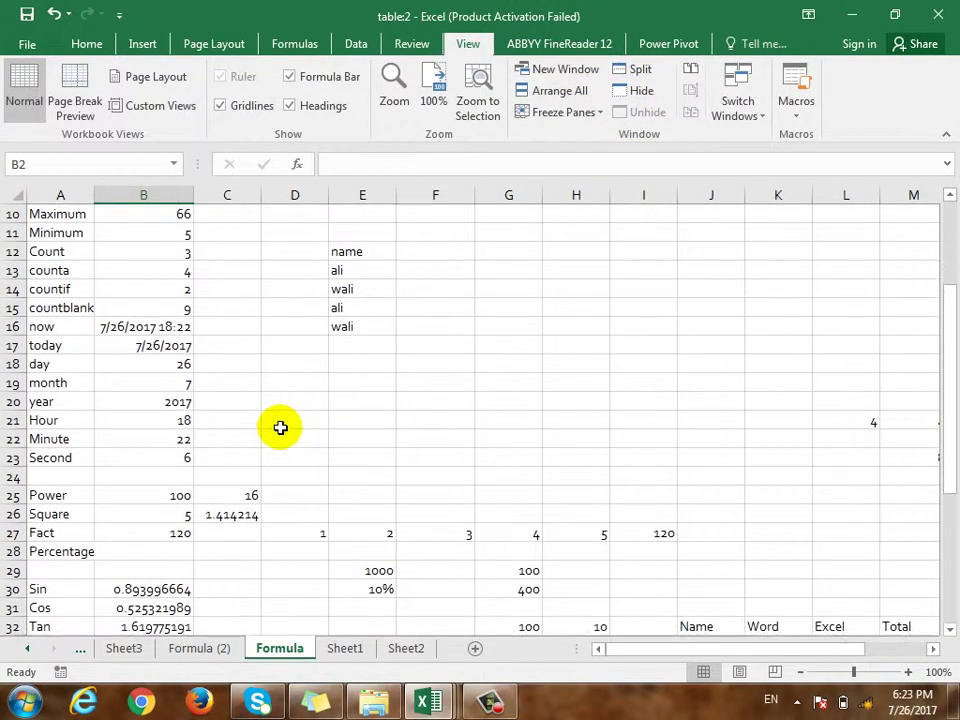
scroll(280, 427, "up", 3)
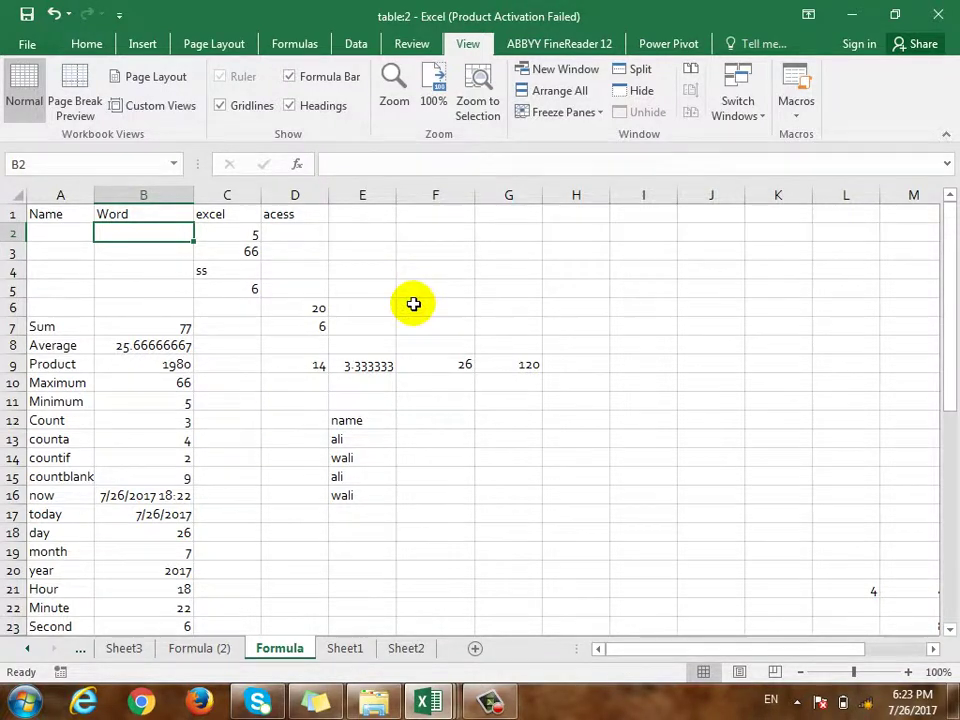
left_click_drag(846, 650, 932, 602)
scroll(891, 525, "down", 5)
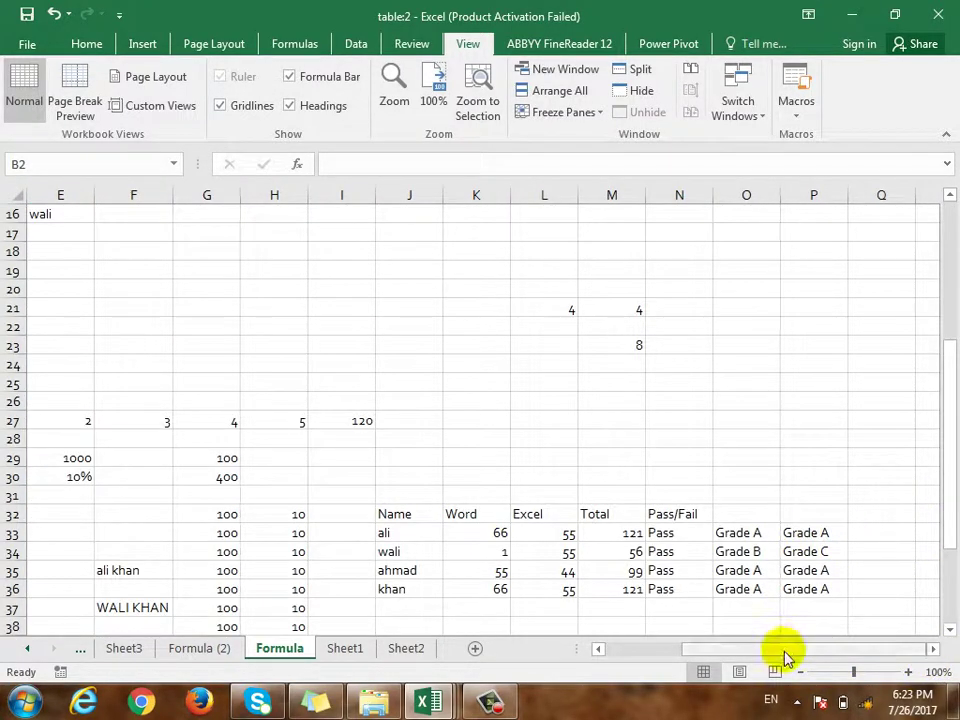
left_click_drag(786, 652, 611, 647)
scroll(133, 355, "up", 5)
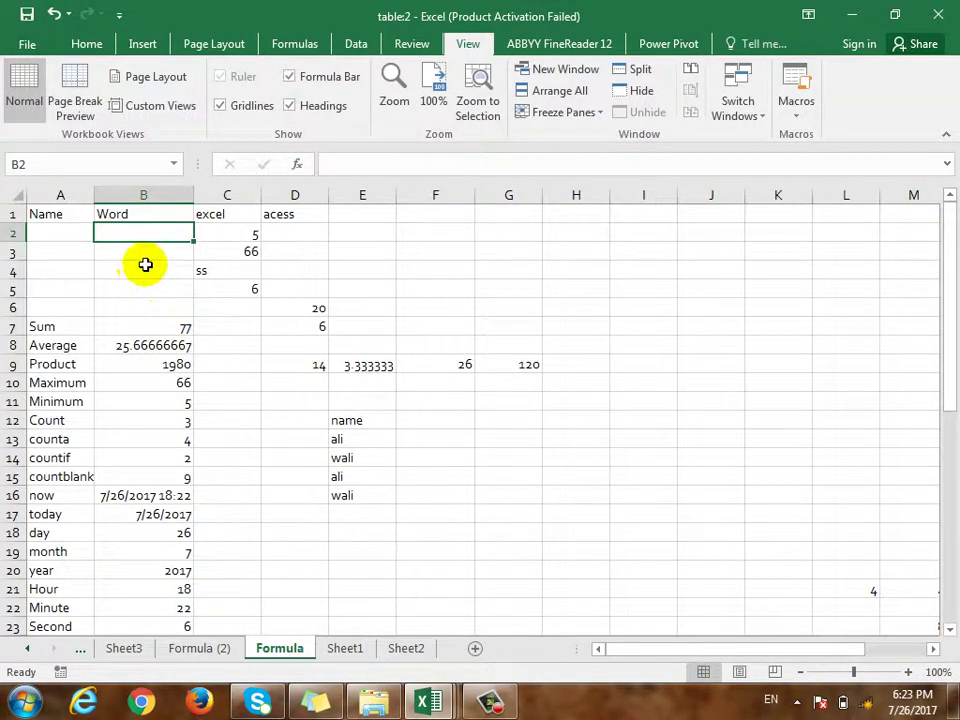
Freeze the first column and scroll right to check it stays fixed
left_click(606, 116)
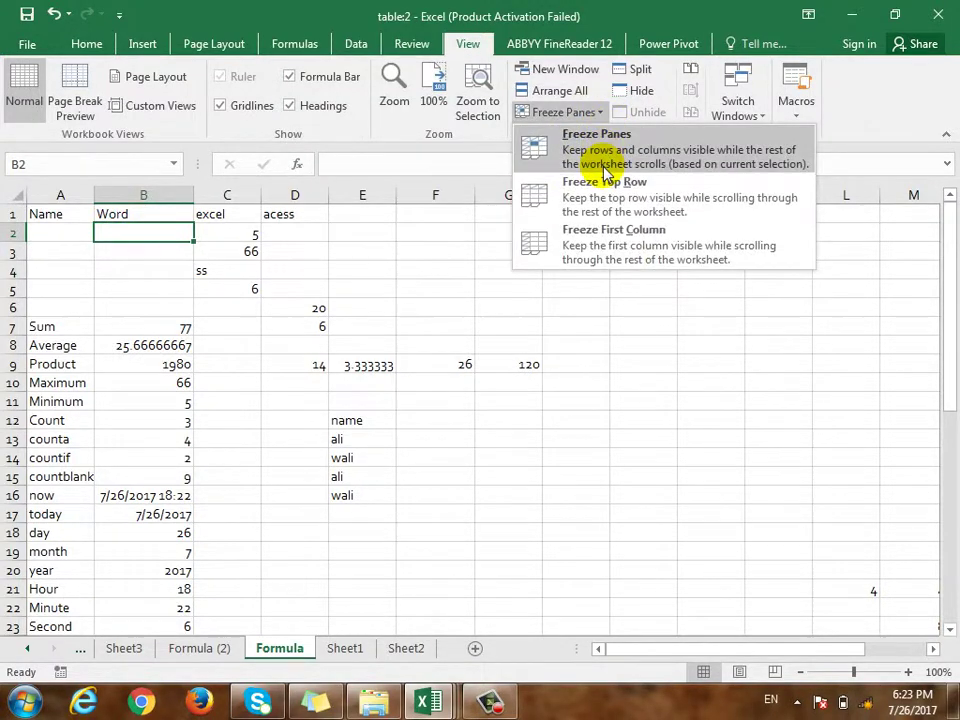
left_click(608, 241)
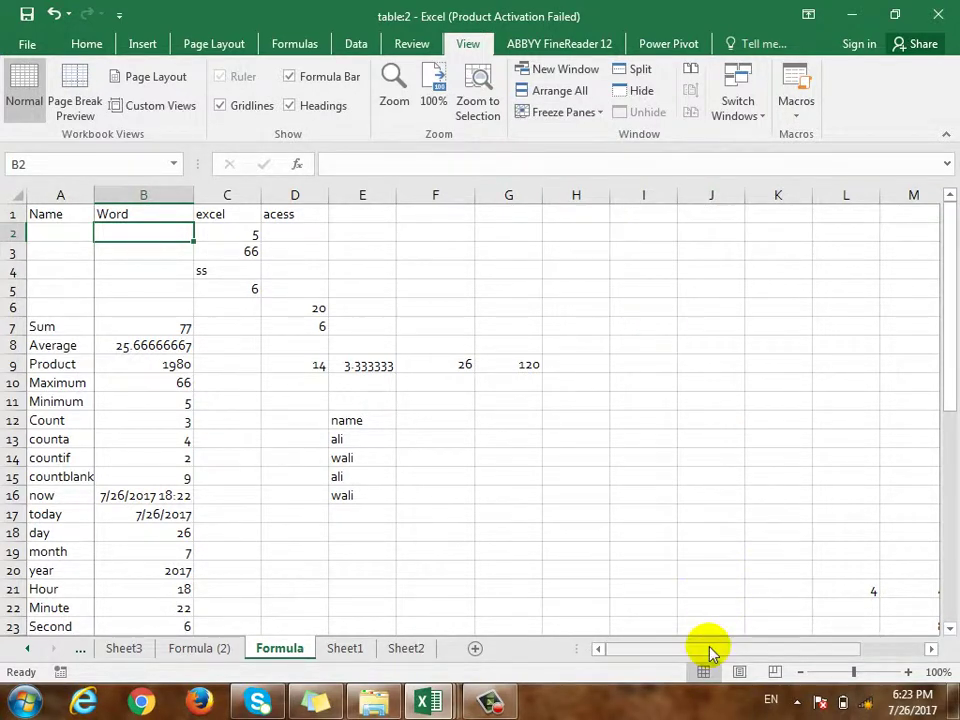
left_click_drag(707, 650, 878, 640)
scroll(761, 465, "down", 6)
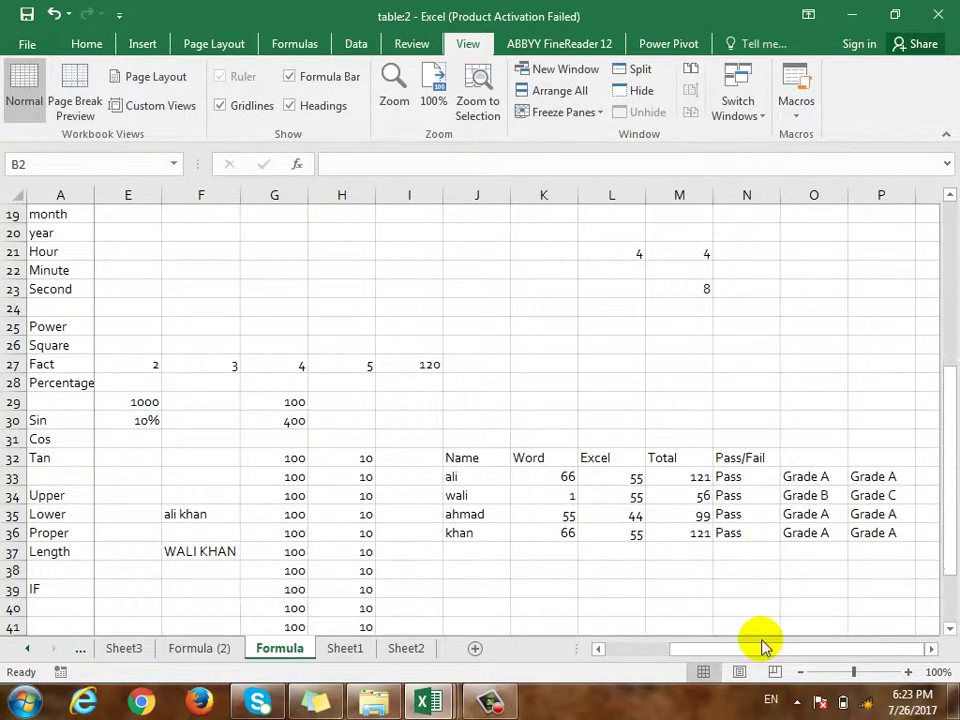
left_click(927, 649)
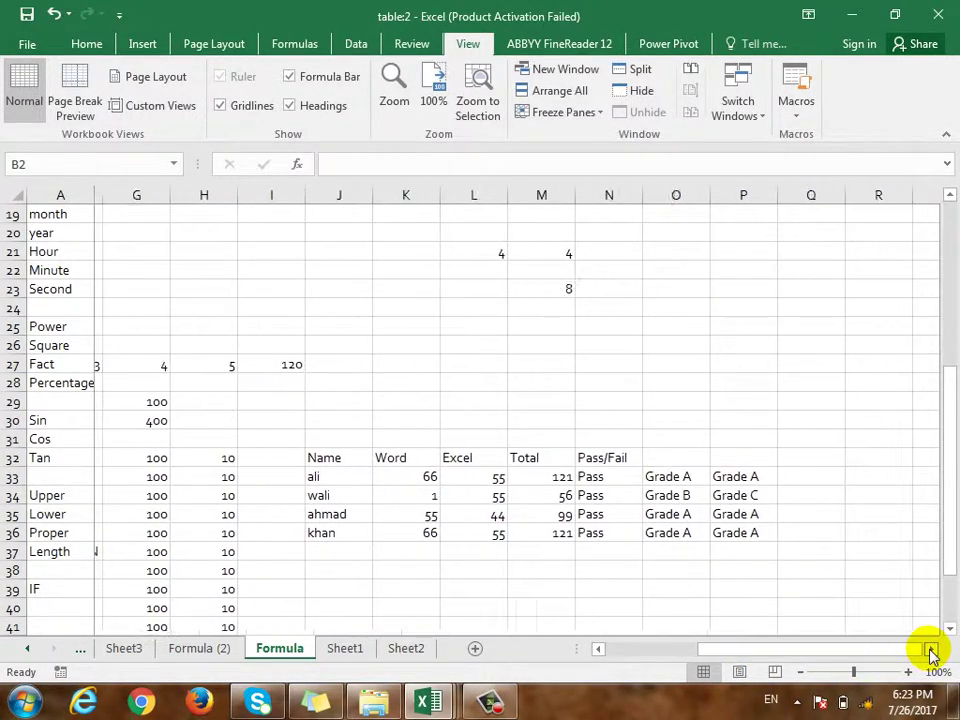
left_click_drag(865, 655, 690, 654)
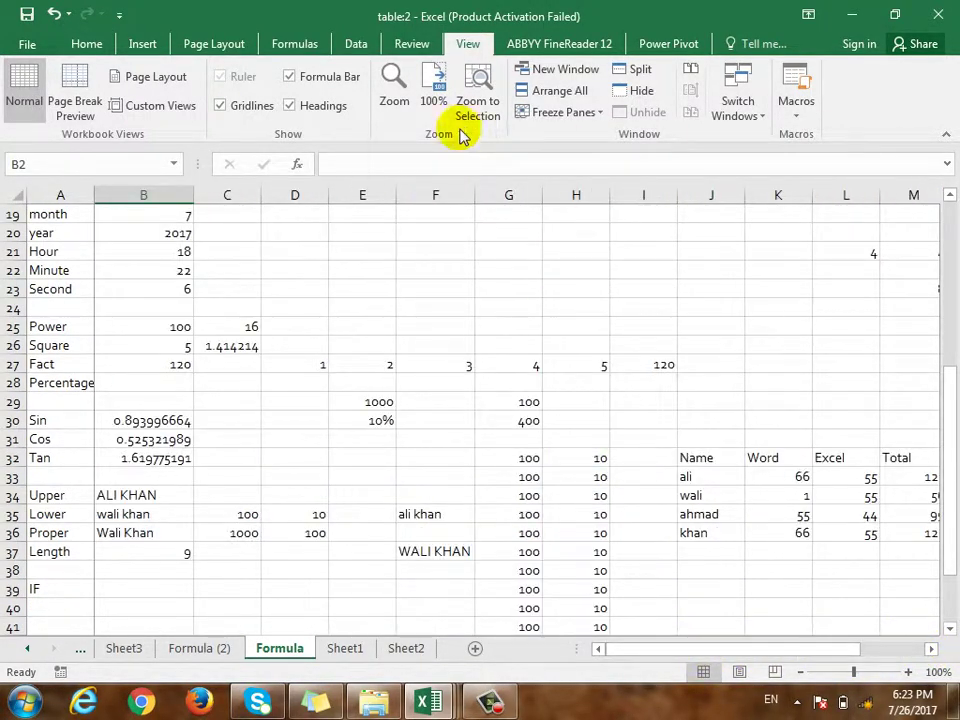
Unfreeze the first column so the whole sheet scrolls freely
left_click(600, 114)
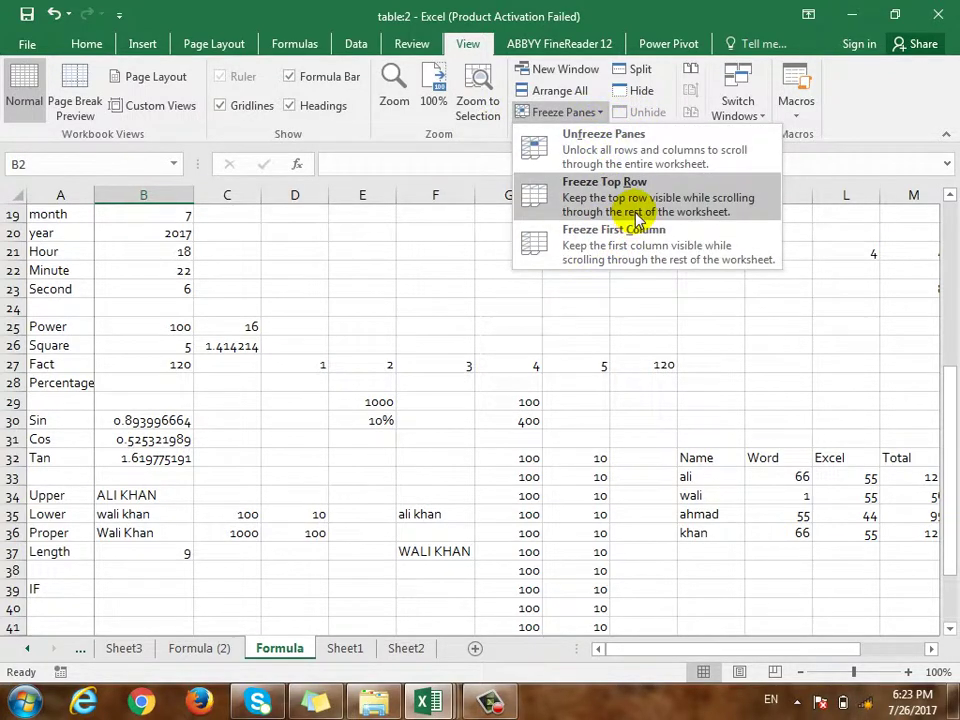
left_click(580, 145)
scroll(296, 407, "up", 6)
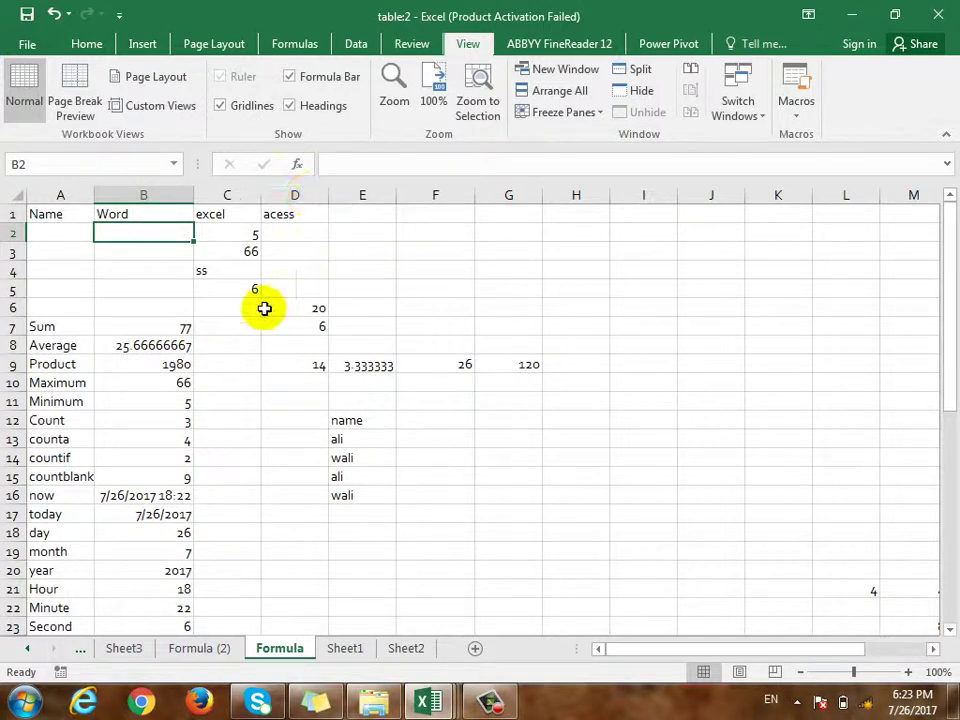
Freeze panes at cell C4, fixing rows 1–3 and columns A–B
left_click(170, 253)
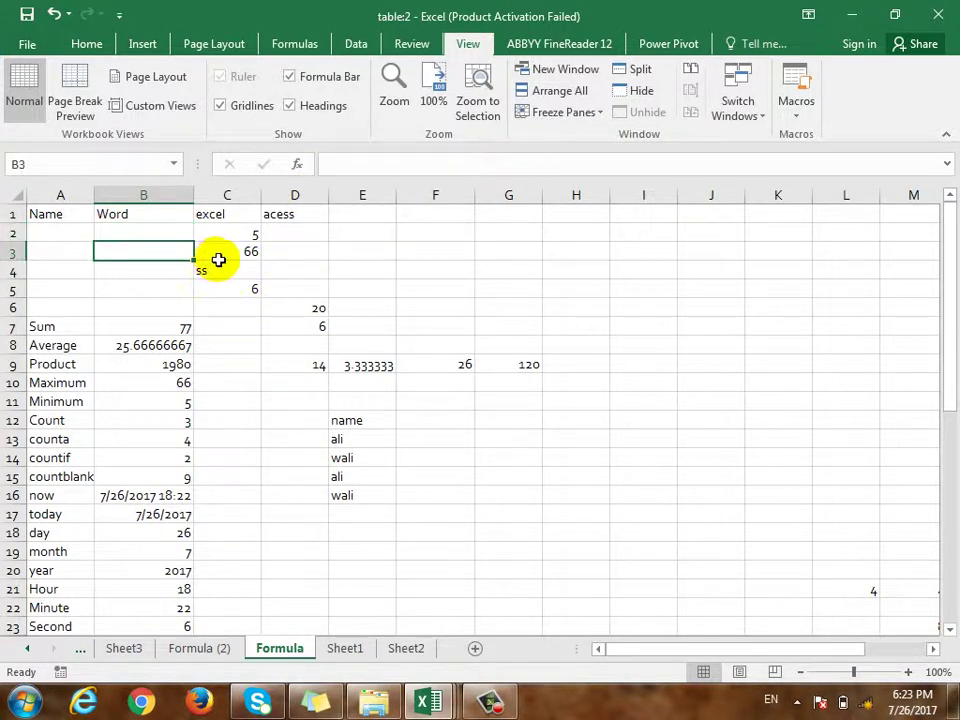
left_click(210, 271)
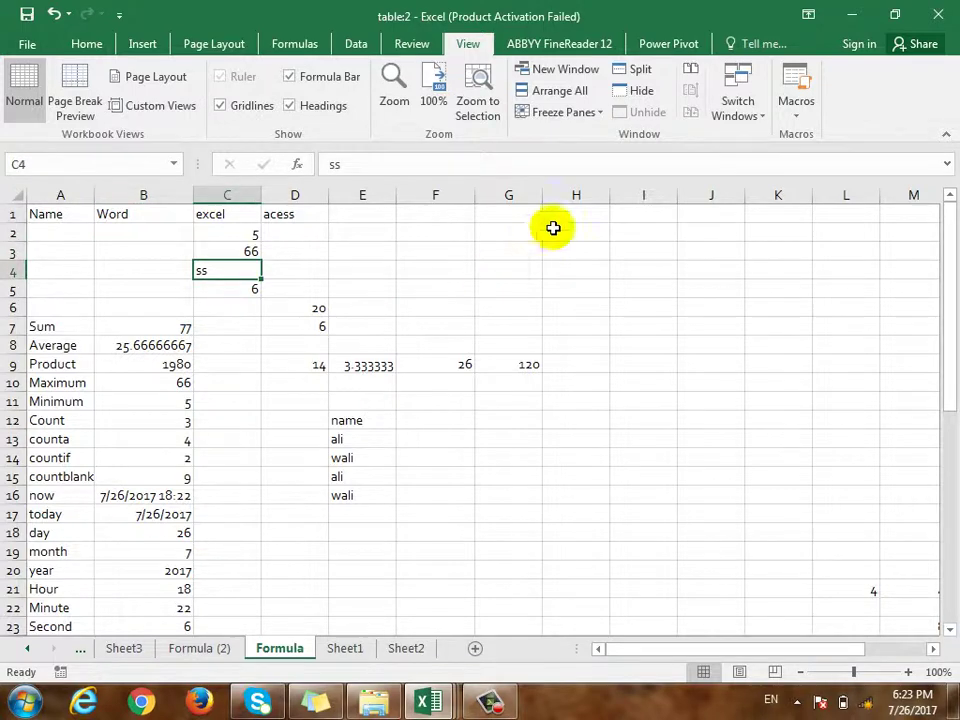
left_click(592, 113)
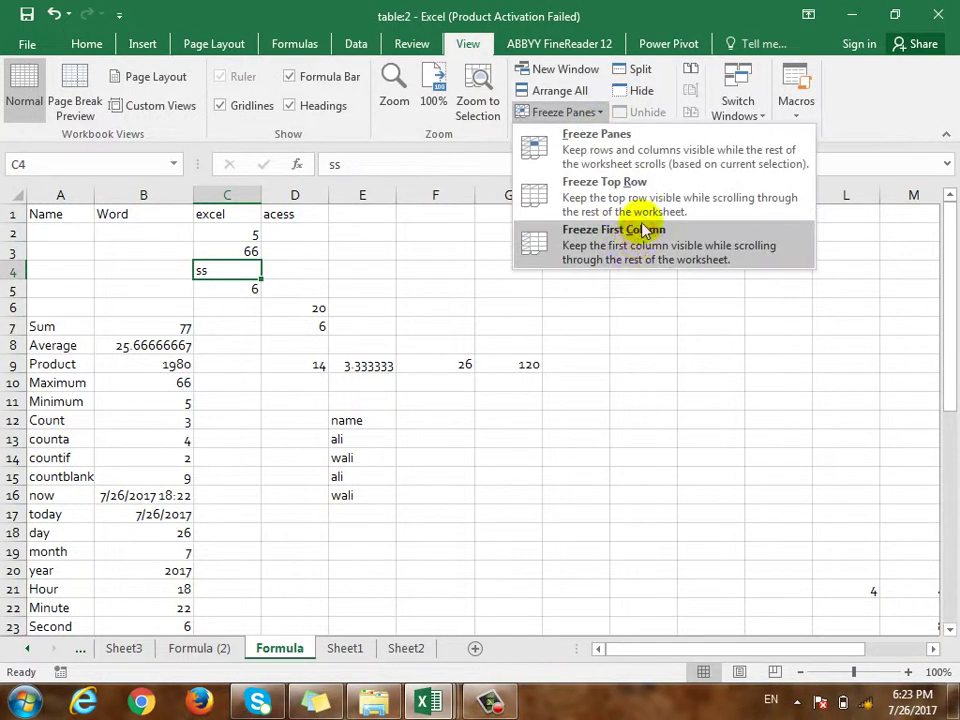
left_click(632, 158)
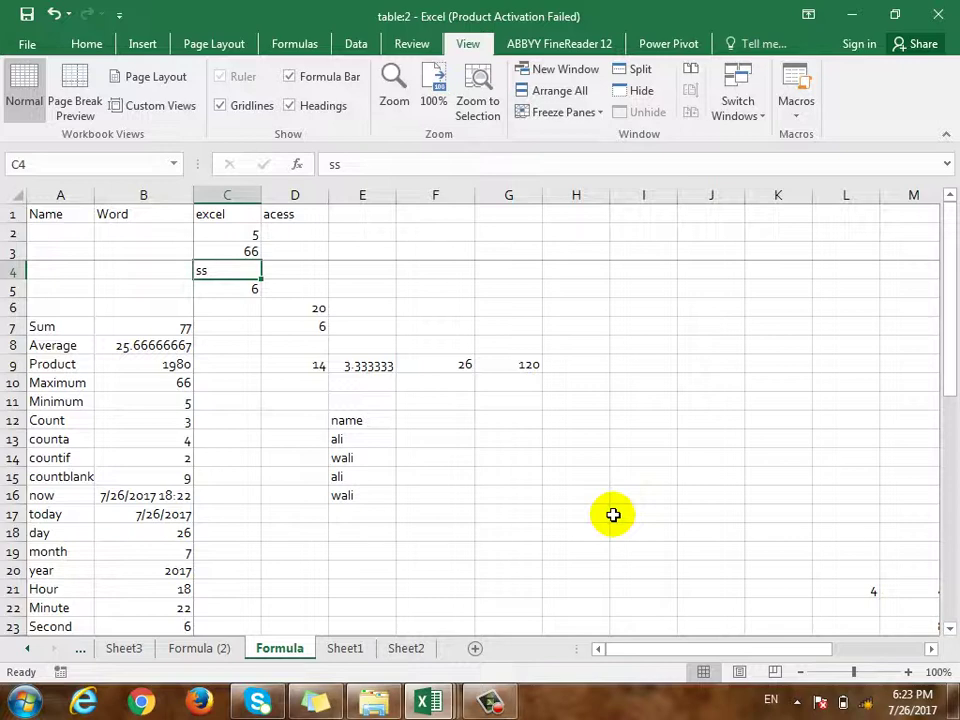
Scroll to test the frozen panes, then unfreeze them
scroll(458, 345, "down", 9)
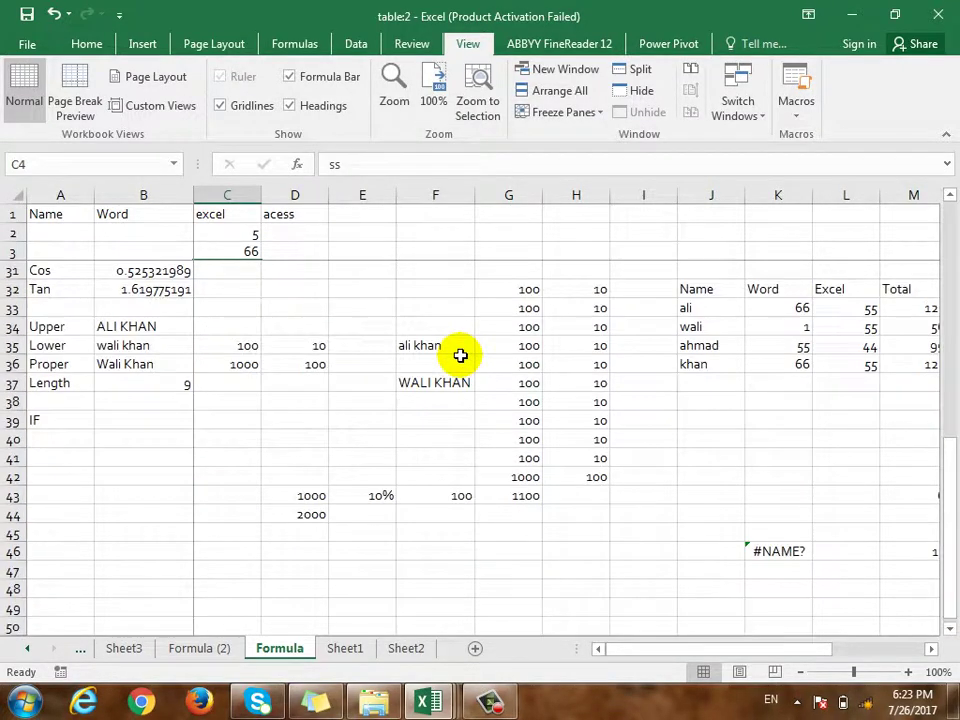
scroll(450, 400, "up", 6)
scroll(579, 579, "down", 3)
left_click_drag(675, 650, 606, 654)
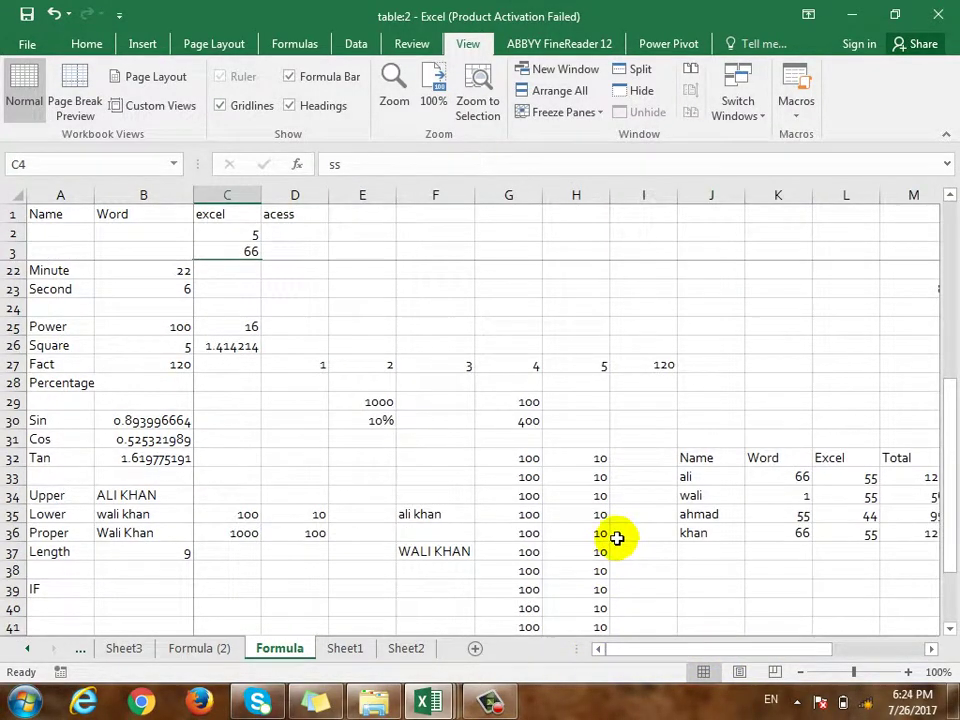
left_click(600, 112)
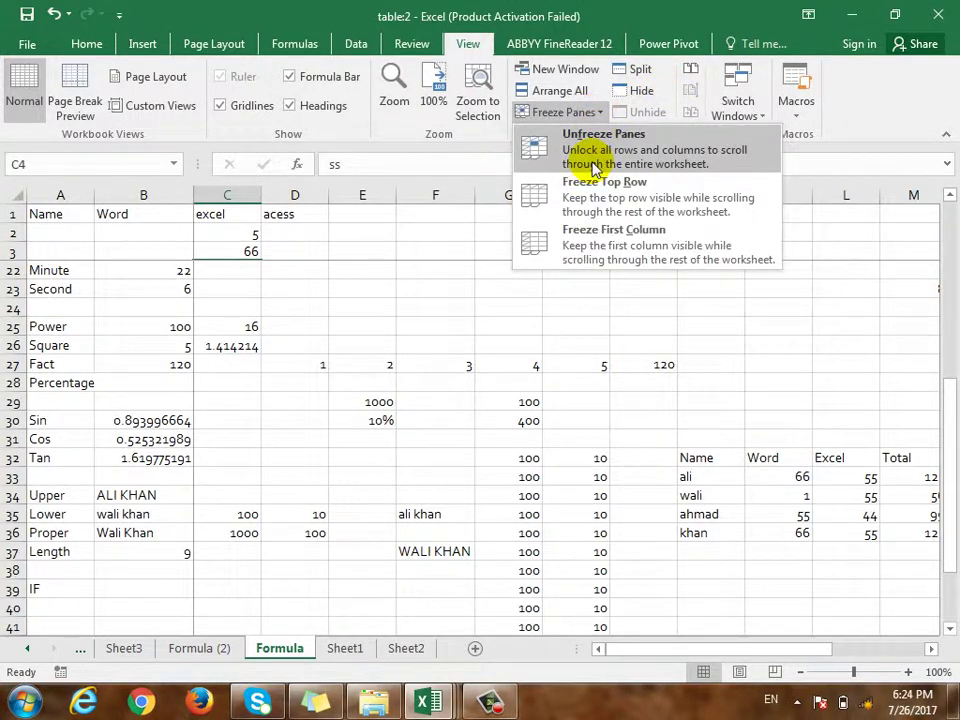
left_click(595, 160)
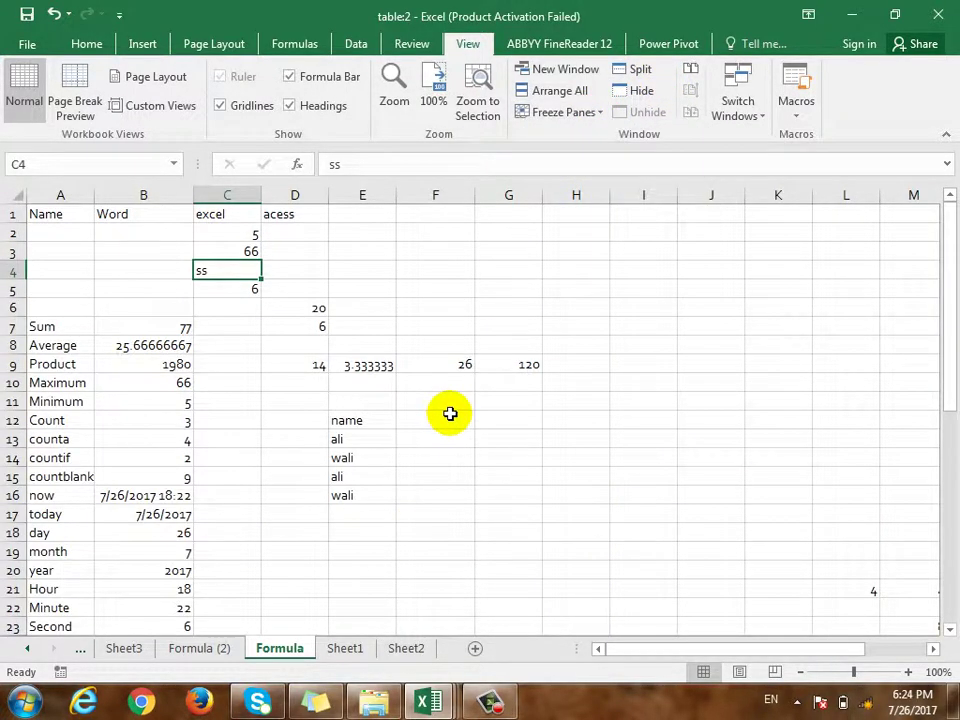
left_click(641, 74)
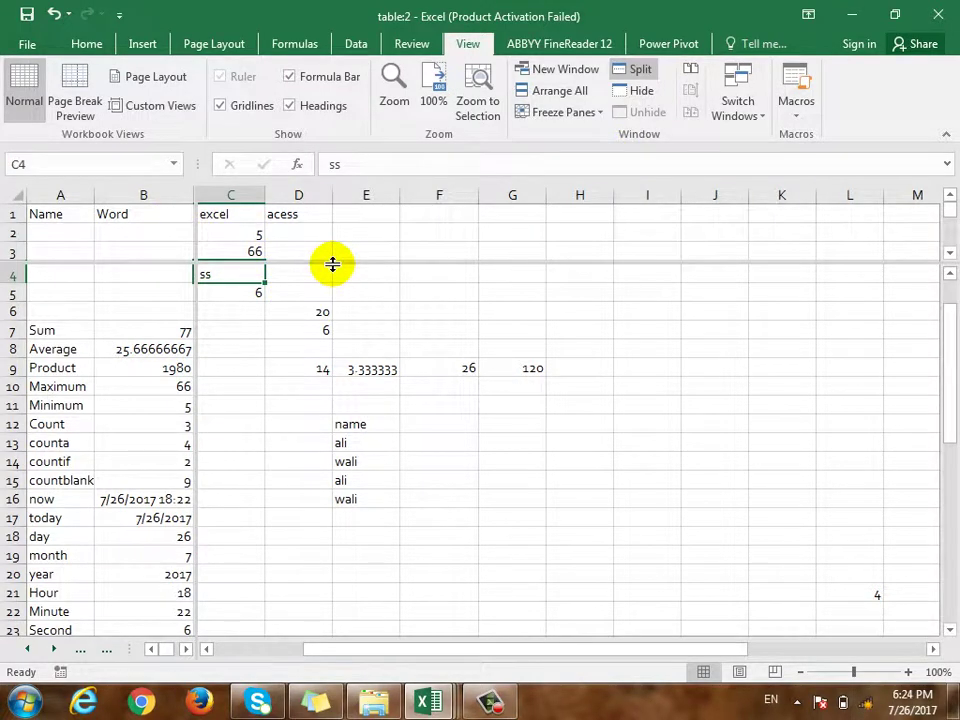
scroll(372, 332, "down", 5)
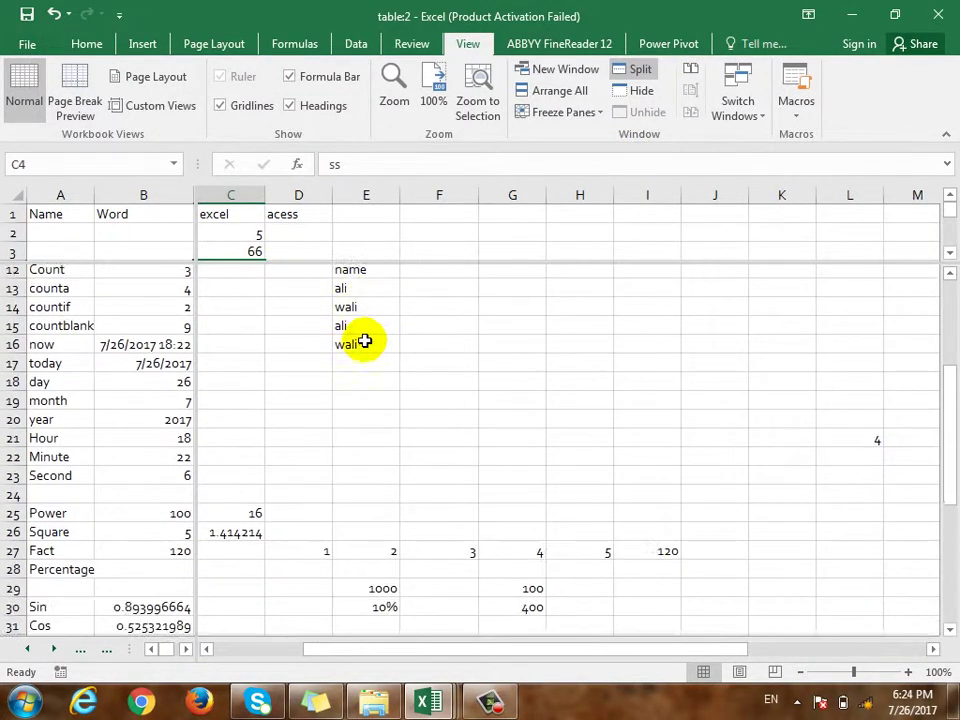
scroll(365, 342, "down", 3)
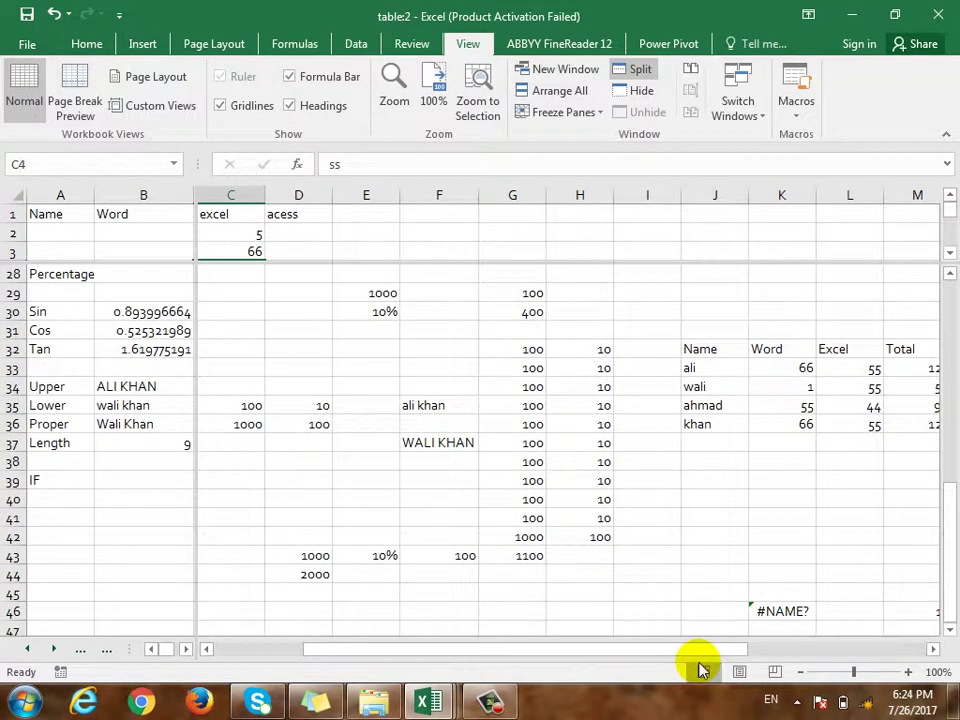
left_click_drag(710, 658, 561, 647)
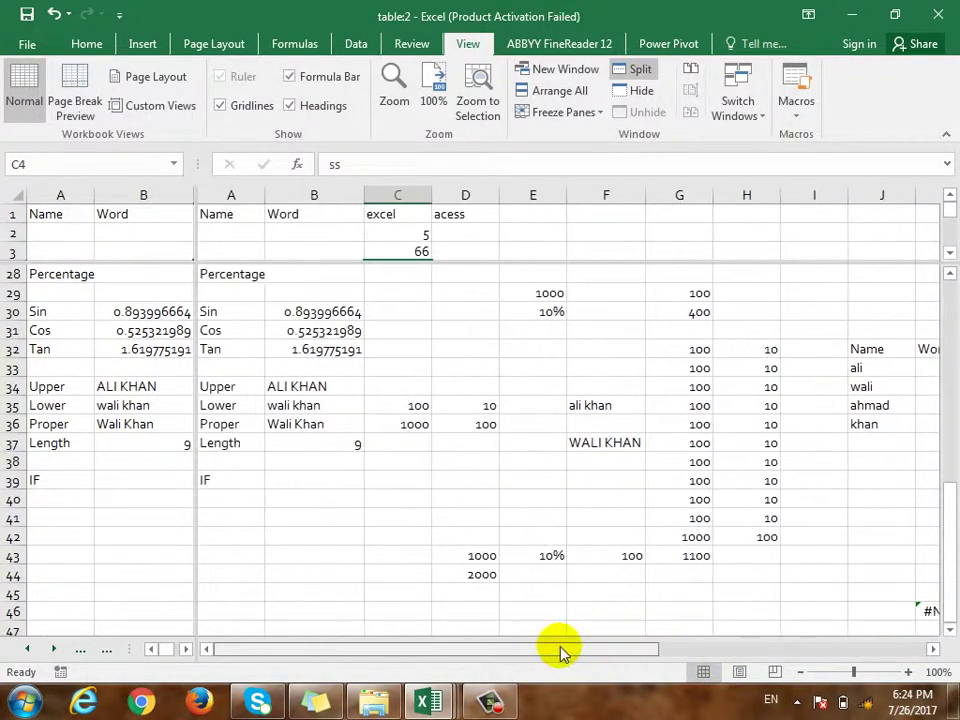
left_click(640, 68)
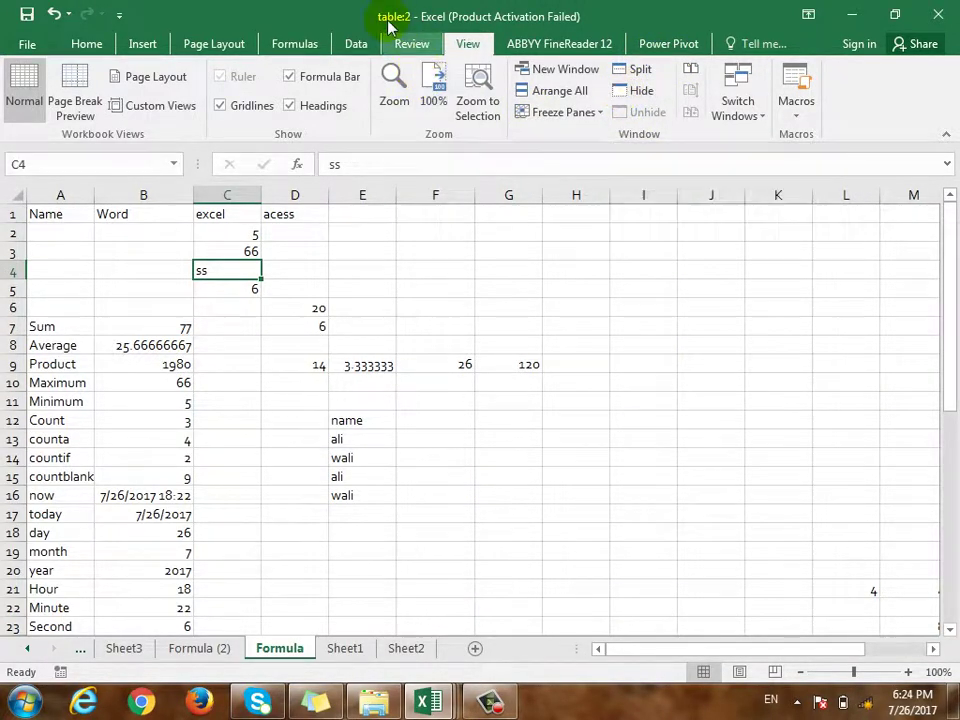
left_click(640, 91)
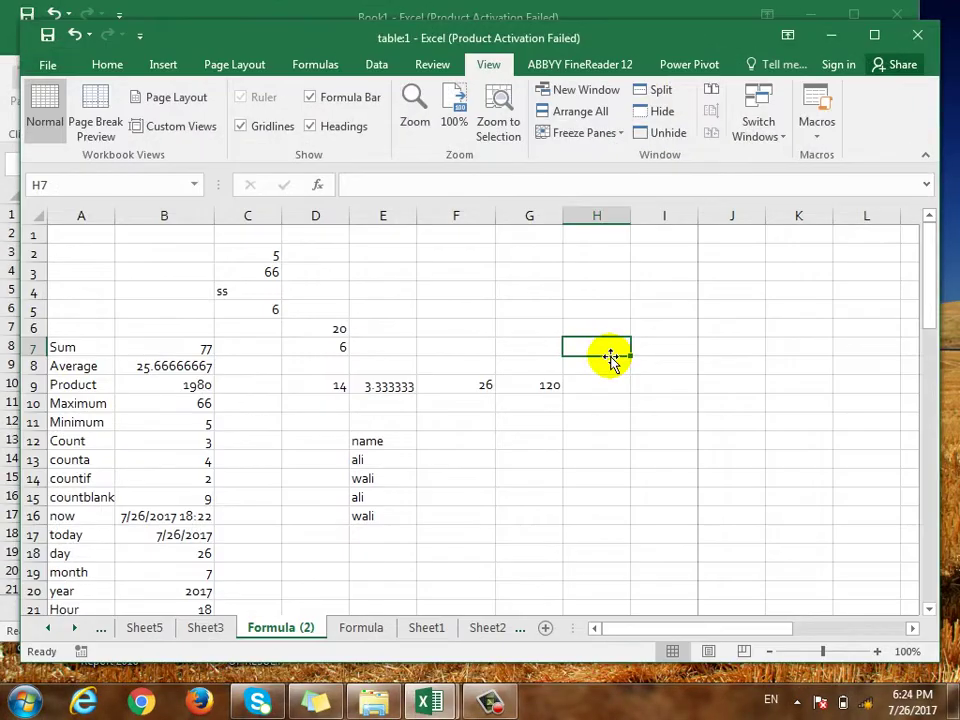
Hide table:1, unhide it from the hidden-window list, and view it side by side with Book1
left_click(661, 111)
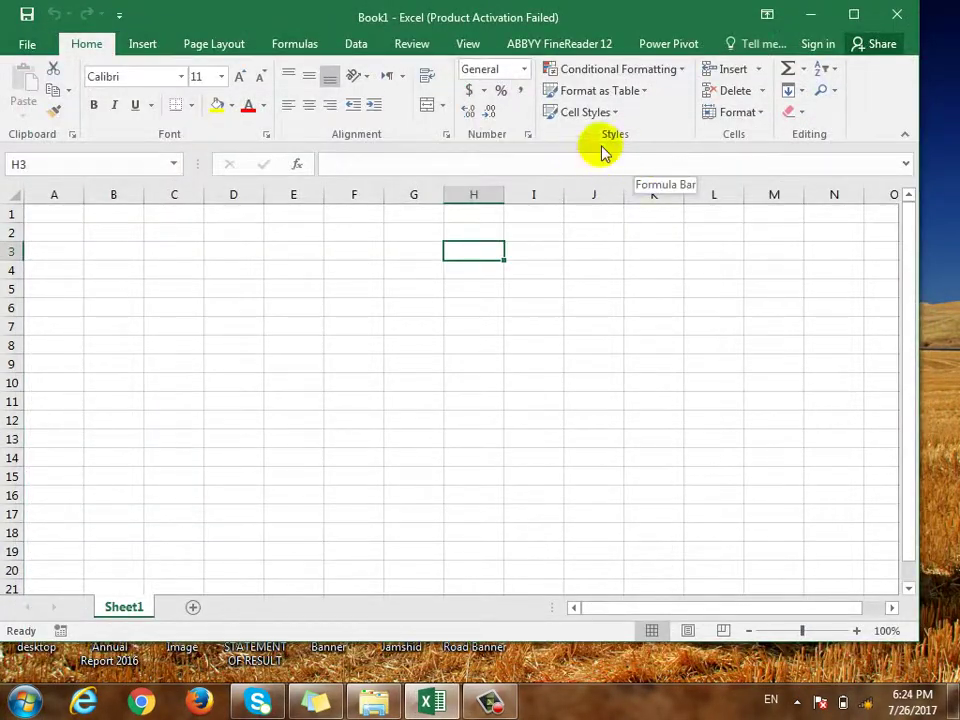
left_click(467, 43)
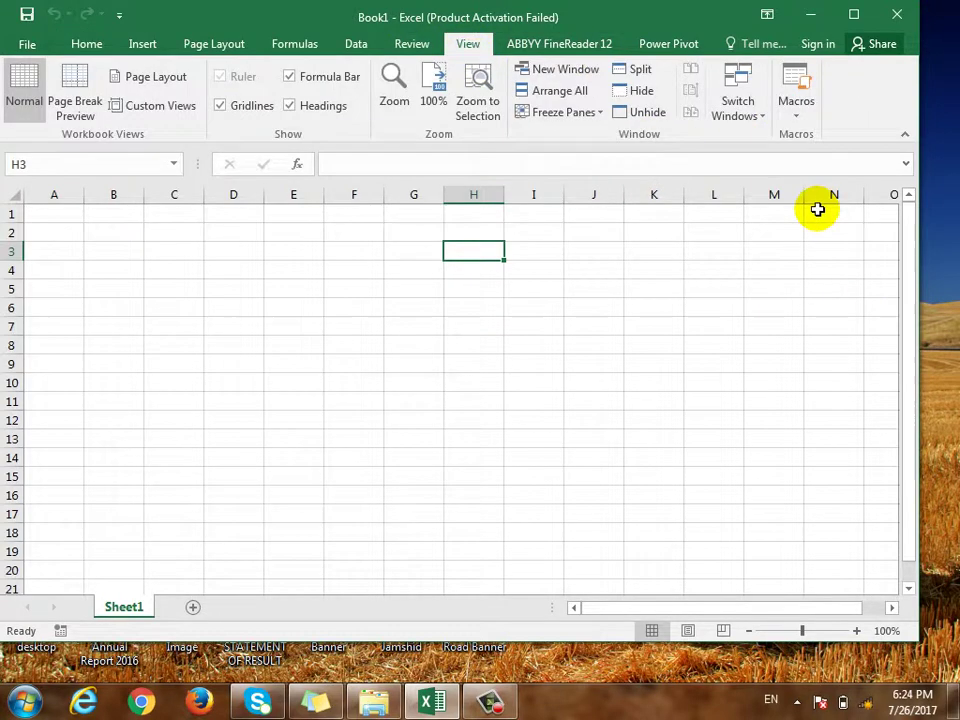
left_click(647, 111)
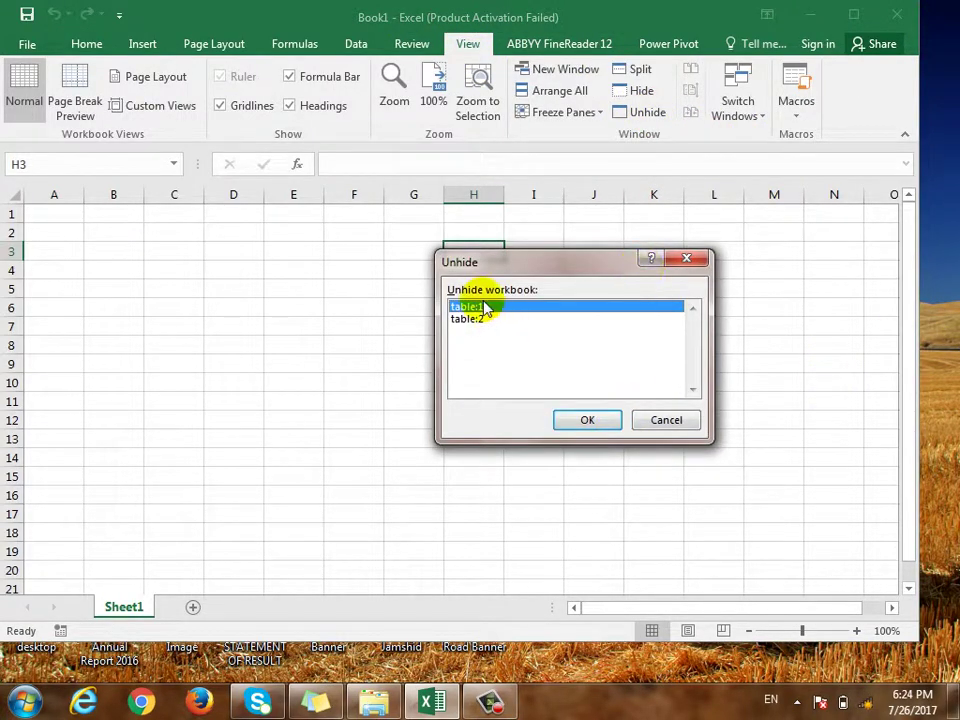
left_click(585, 416)
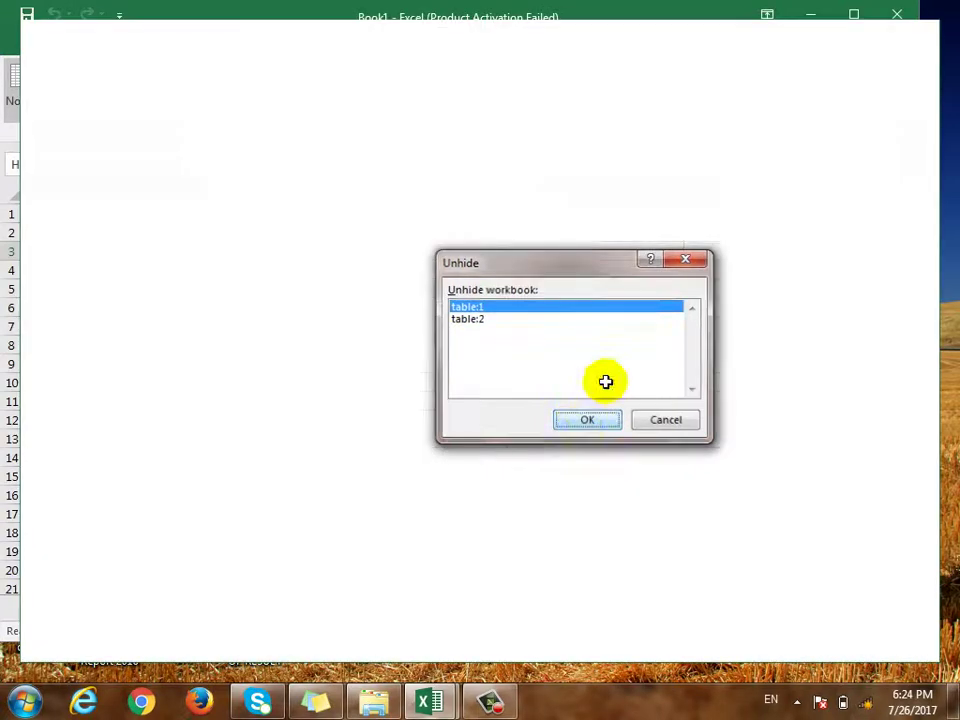
left_click(678, 136)
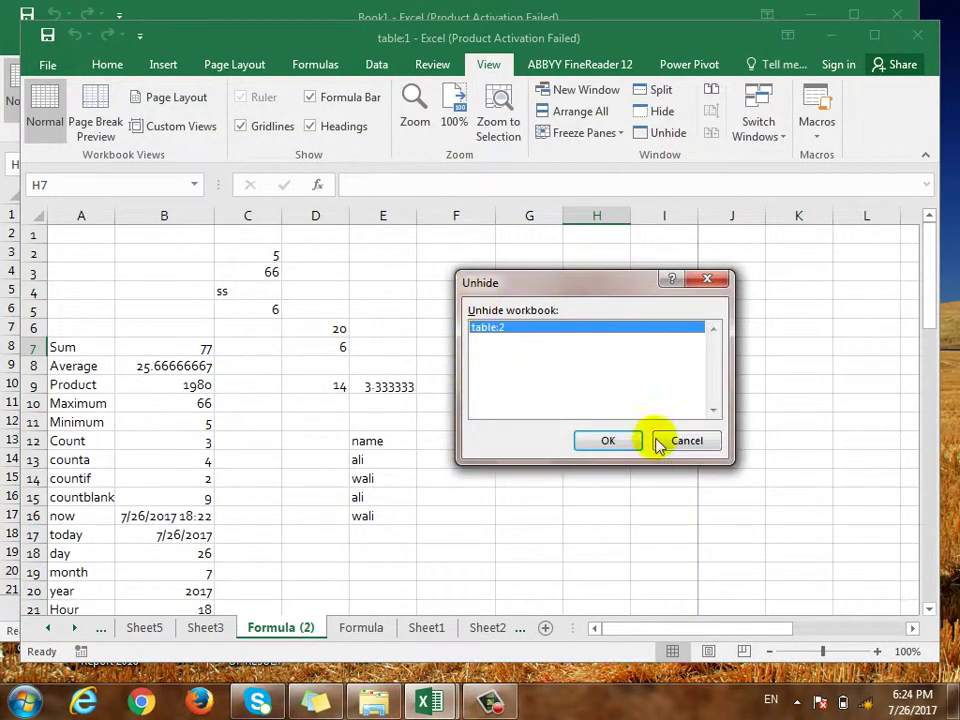
left_click(612, 440)
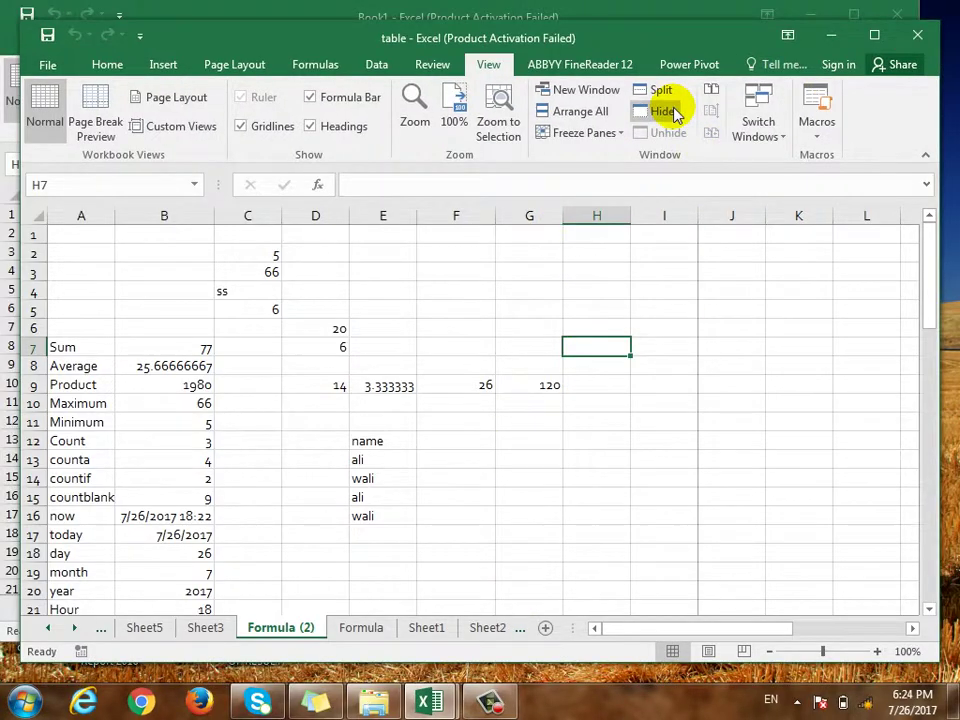
left_click(711, 91)
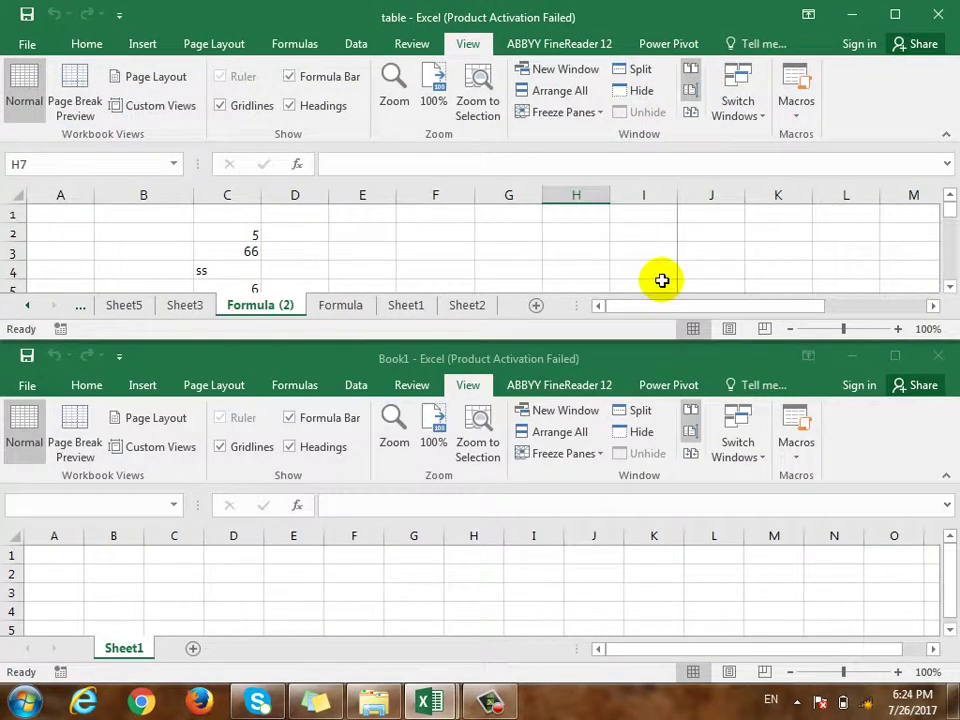
Select I2, scroll to test synchronous scrolling, then turn off View Side by Side
left_click(617, 231)
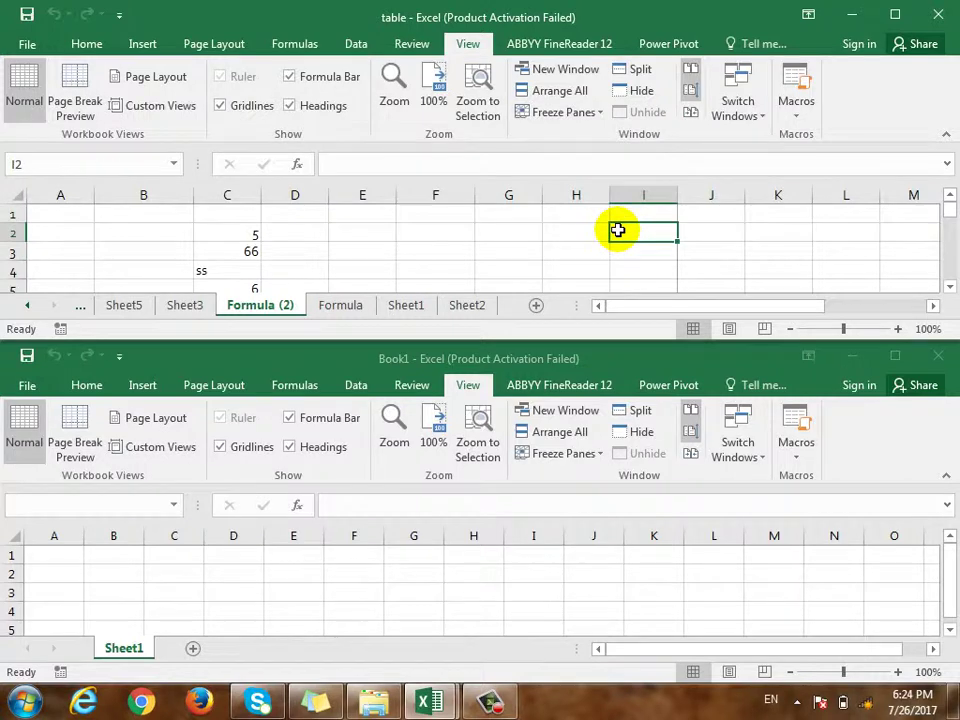
scroll(617, 229, "down", 3)
scroll(726, 574, "up", 3)
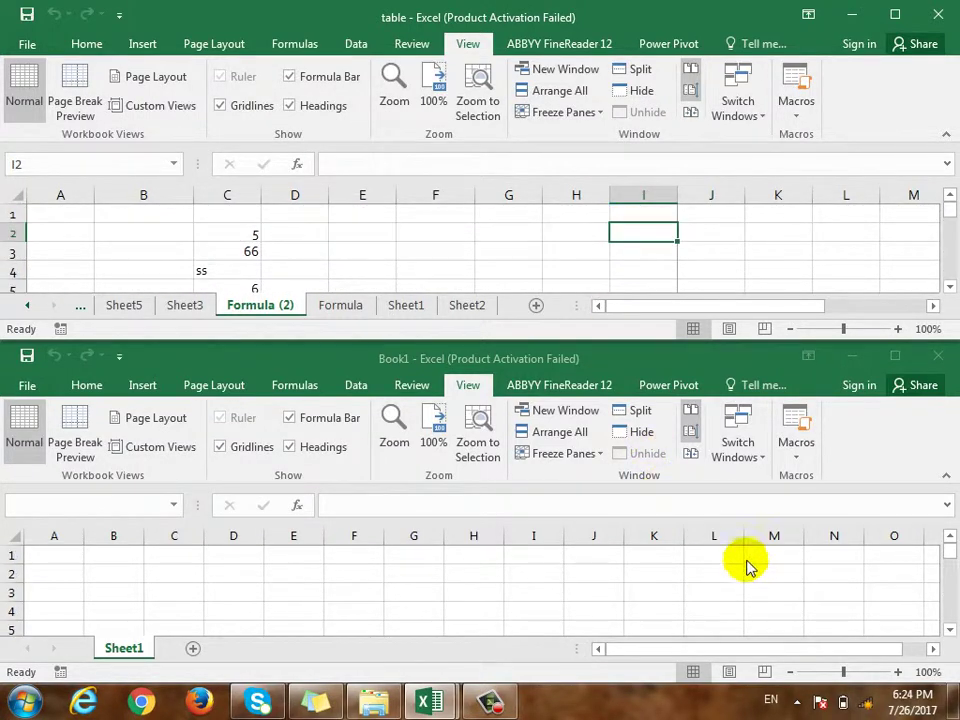
scroll(746, 550, "down", 3)
scroll(740, 530, "up", 3)
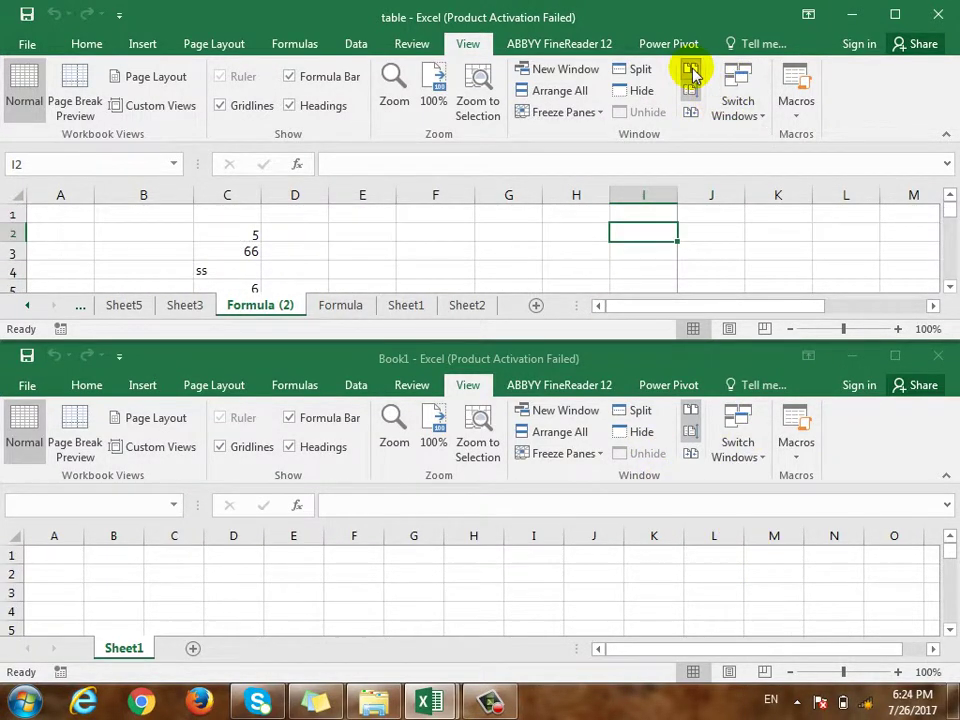
left_click(691, 70)
Select C10, then close the blank Book1 workbook
left_click(271, 398)
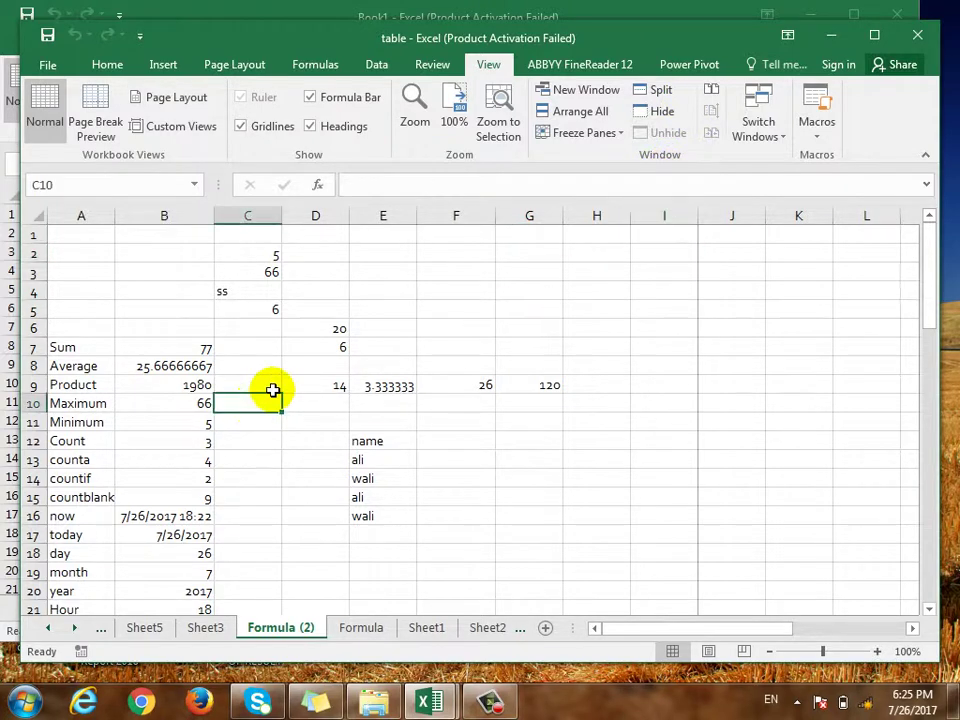
left_click(364, 16)
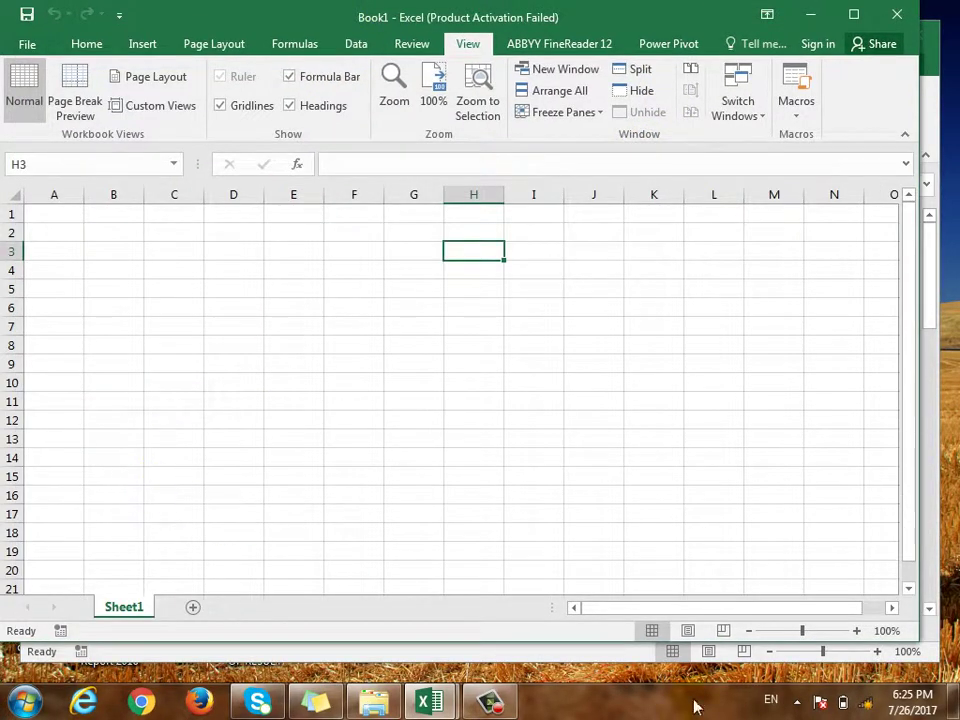
left_click(895, 22)
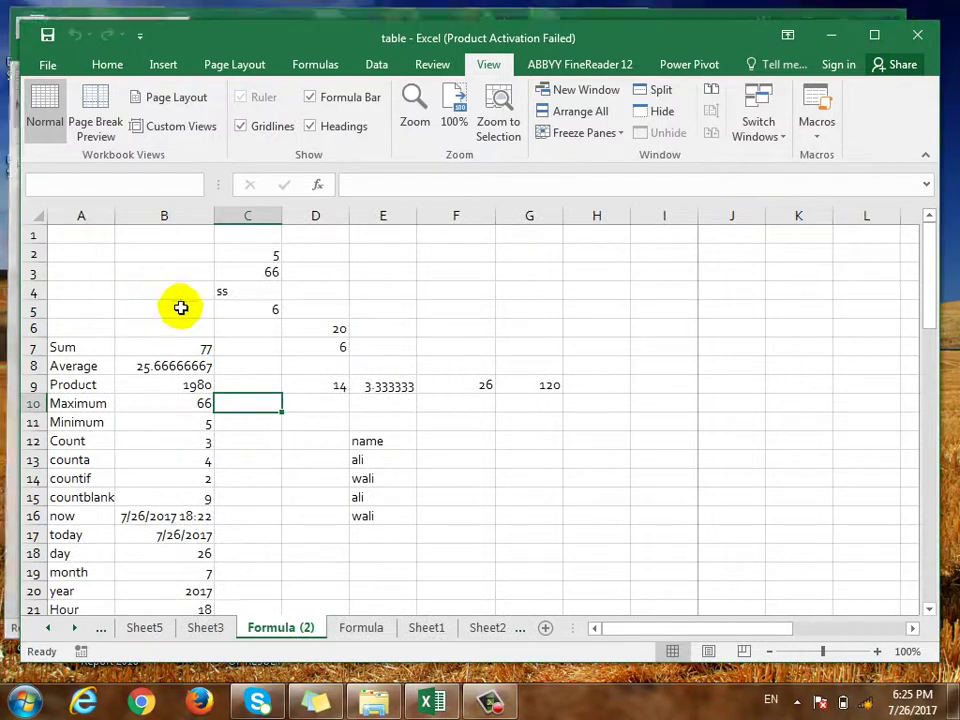
Open a second table window, table:2, and tile it side by side with table:1
left_click(591, 96)
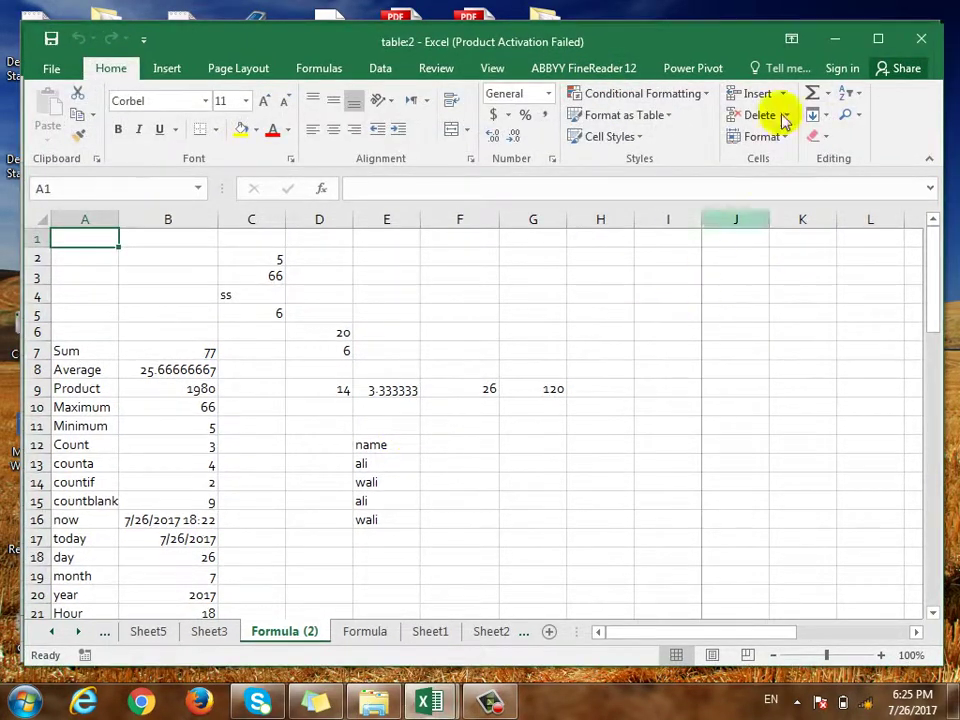
mouse_move(690, 56)
left_mouse_down()
mouse_move(686, 133)
mouse_move(677, 64)
mouse_move(684, 72)
left_mouse_up()
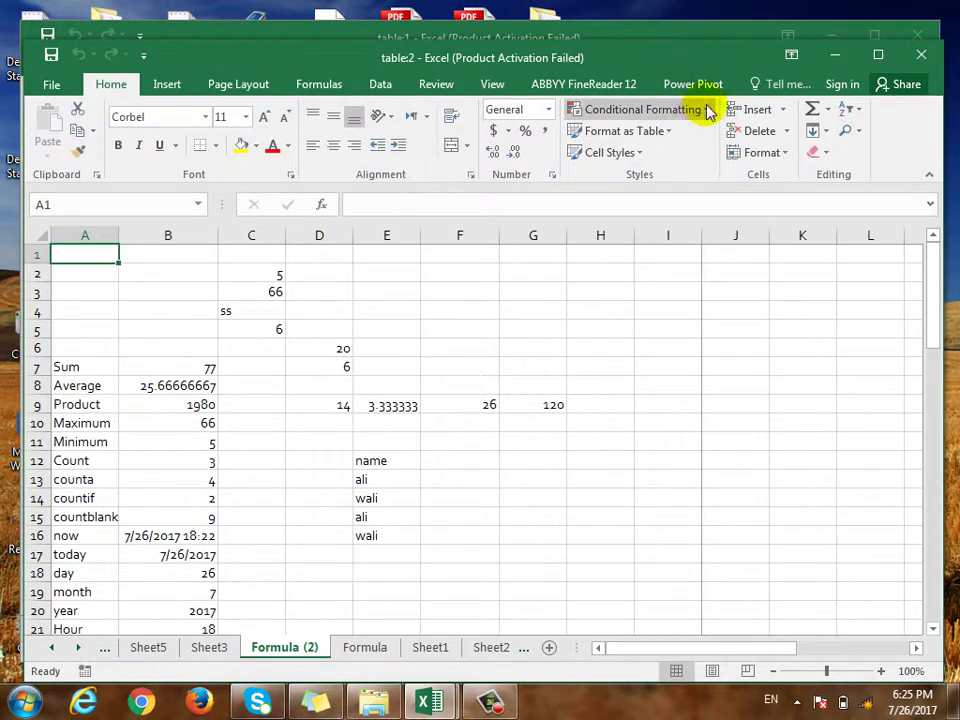
left_click(491, 85)
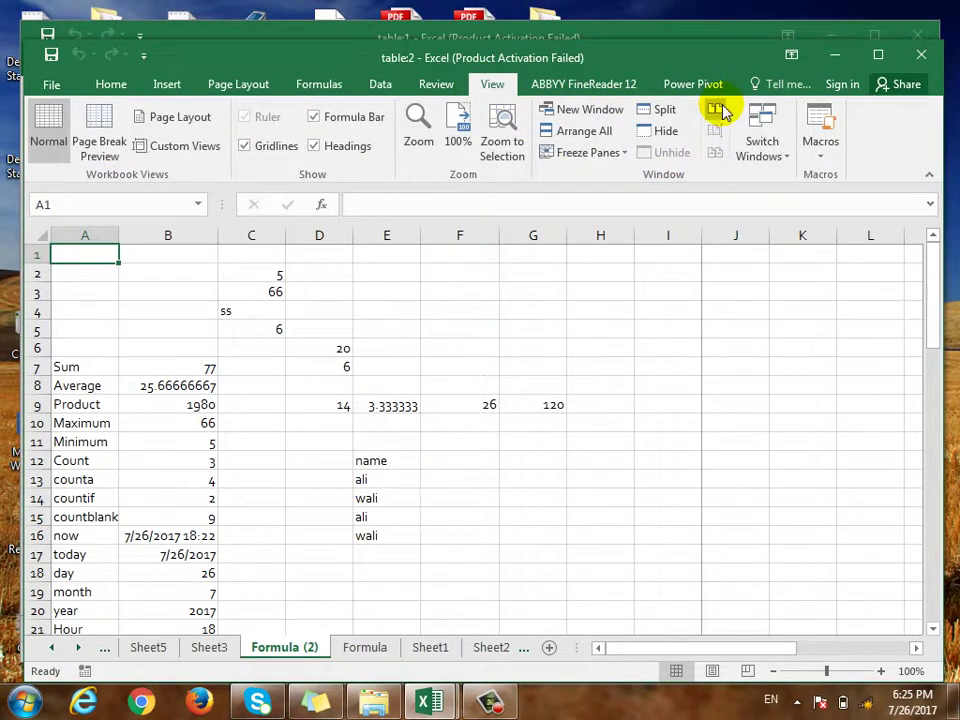
left_click(718, 109)
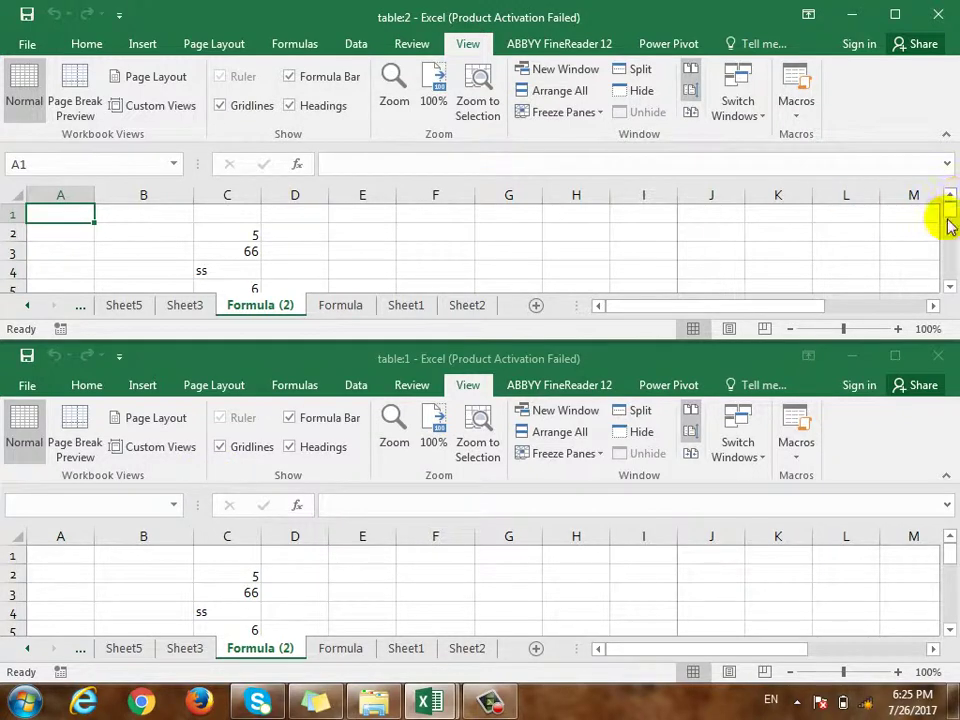
Turn Synchronous Scrolling off and back on, scrolling both windows to compare
left_click_drag(948, 289, 950, 291)
left_click_drag(949, 195, 951, 193)
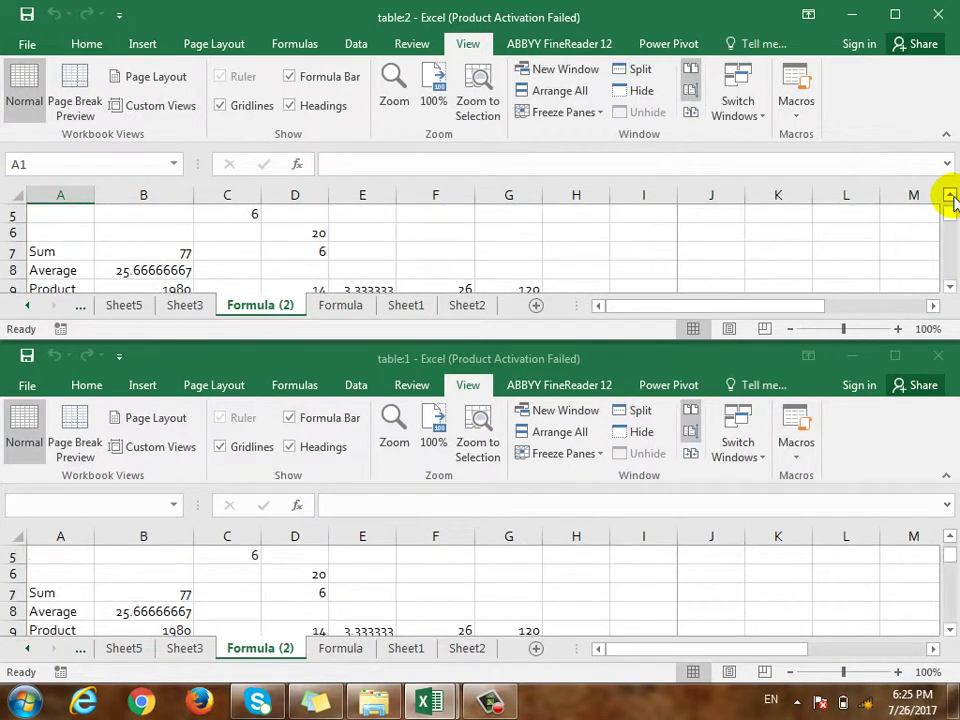
left_click(691, 92)
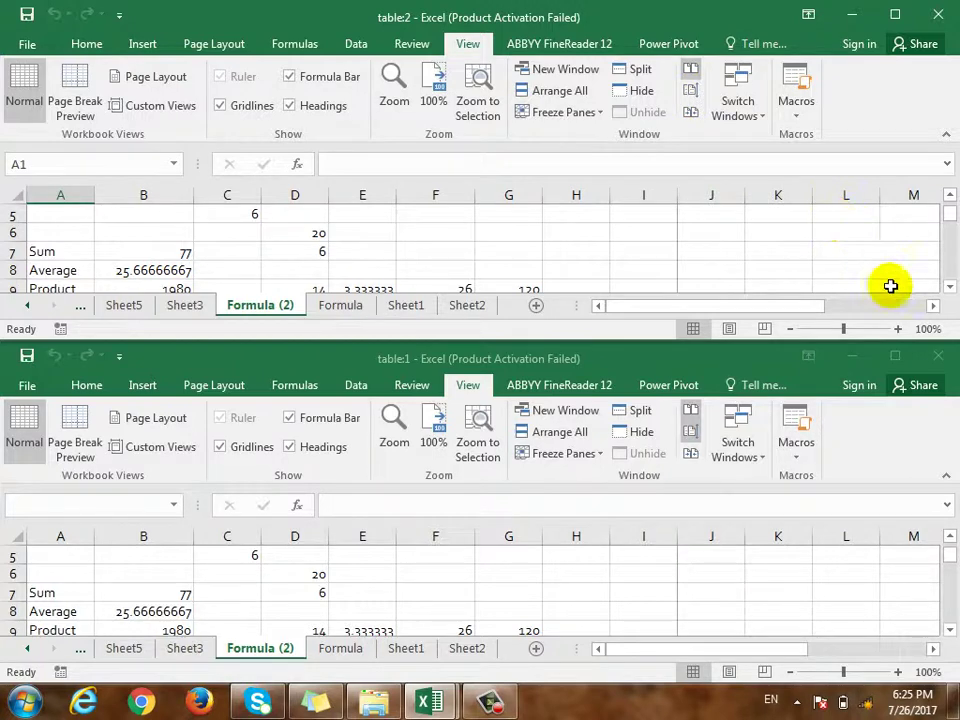
left_click_drag(950, 288, 950, 288)
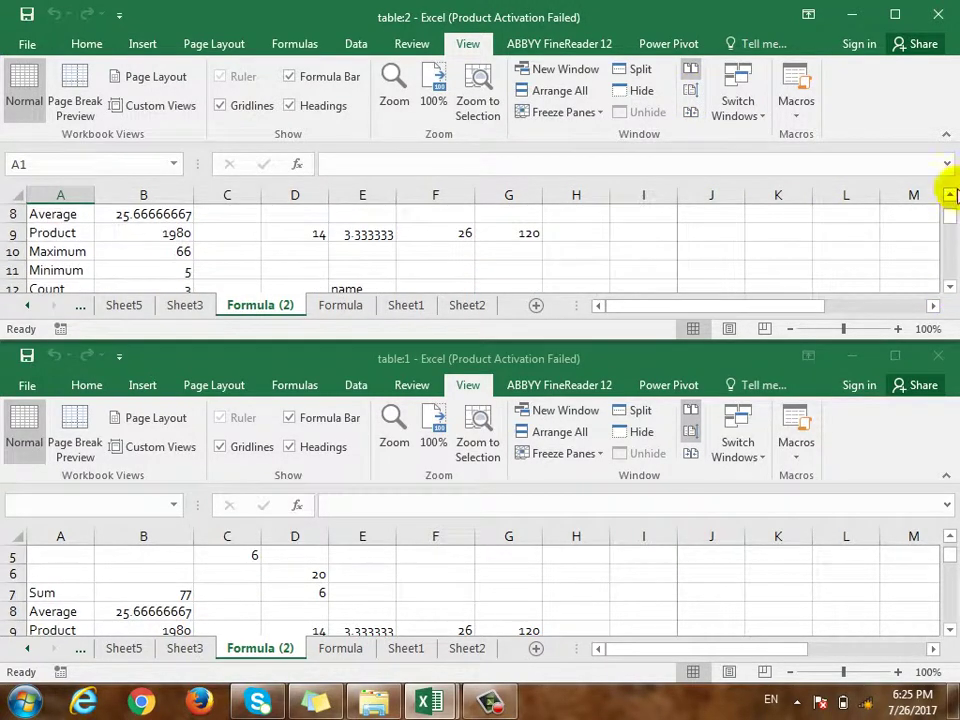
left_click_drag(950, 195, 950, 195)
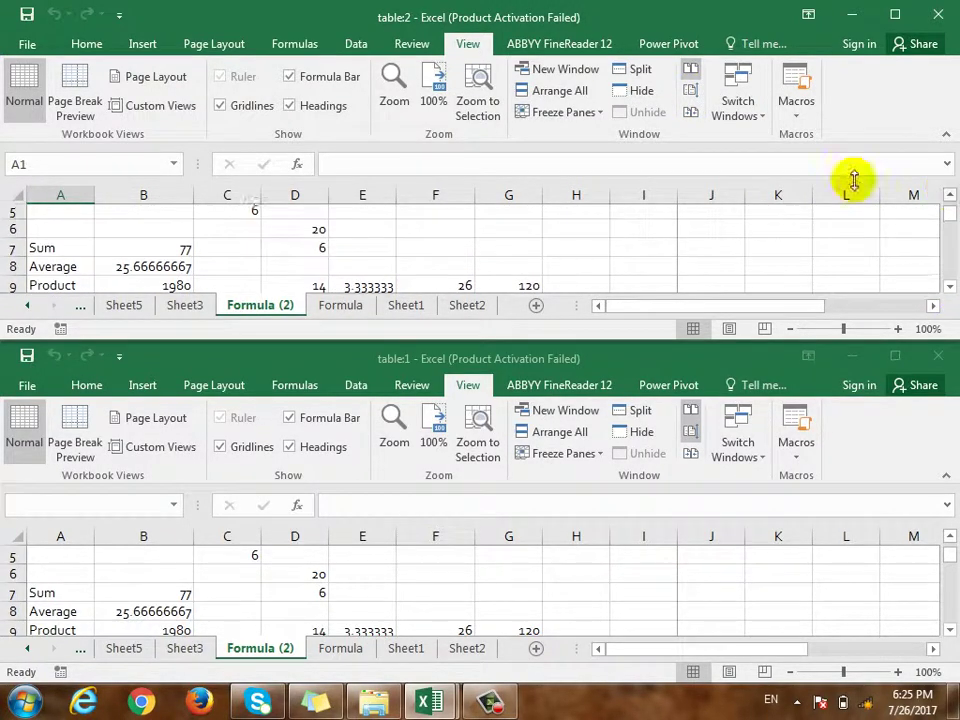
left_click(691, 92)
left_click_drag(950, 288, 950, 288)
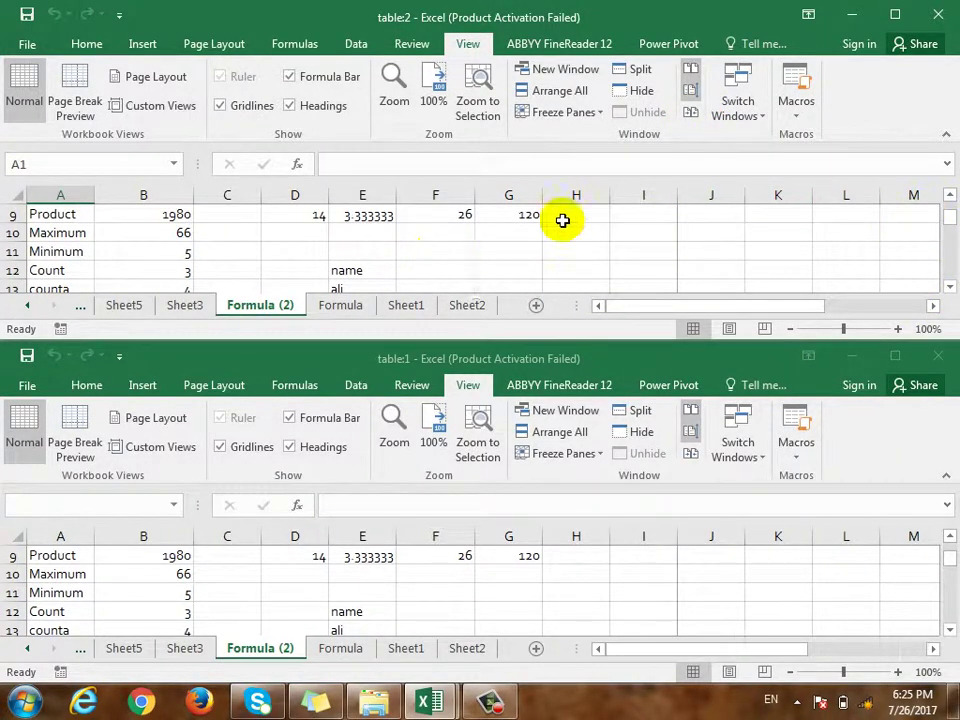
Toggle side-by-side view off and on, then maximize table:1 with C10 selected
left_click(692, 76)
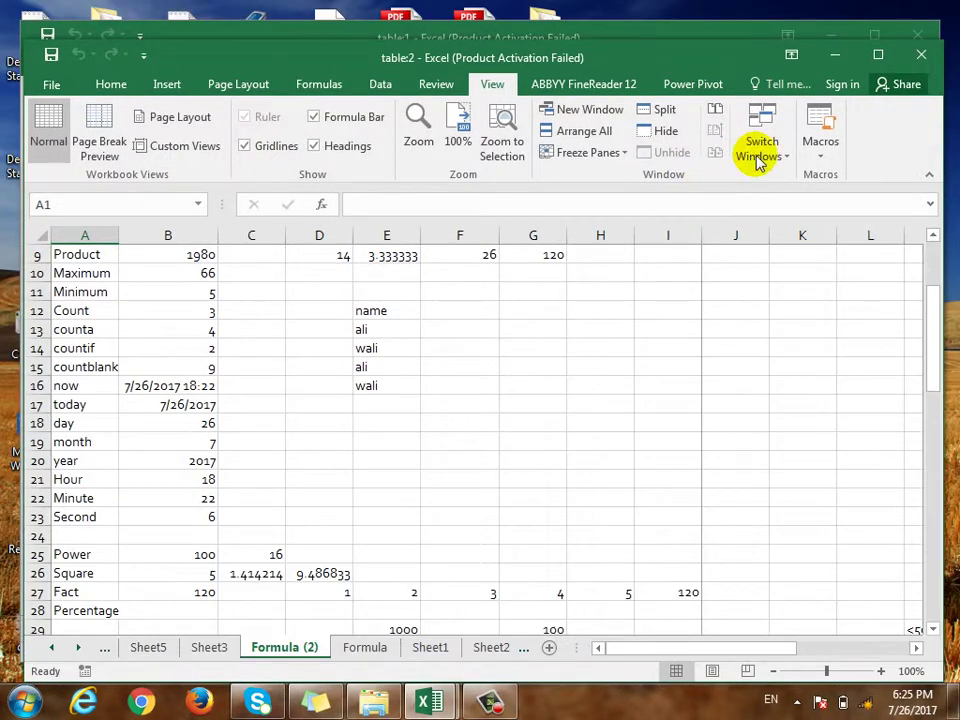
left_click(878, 54)
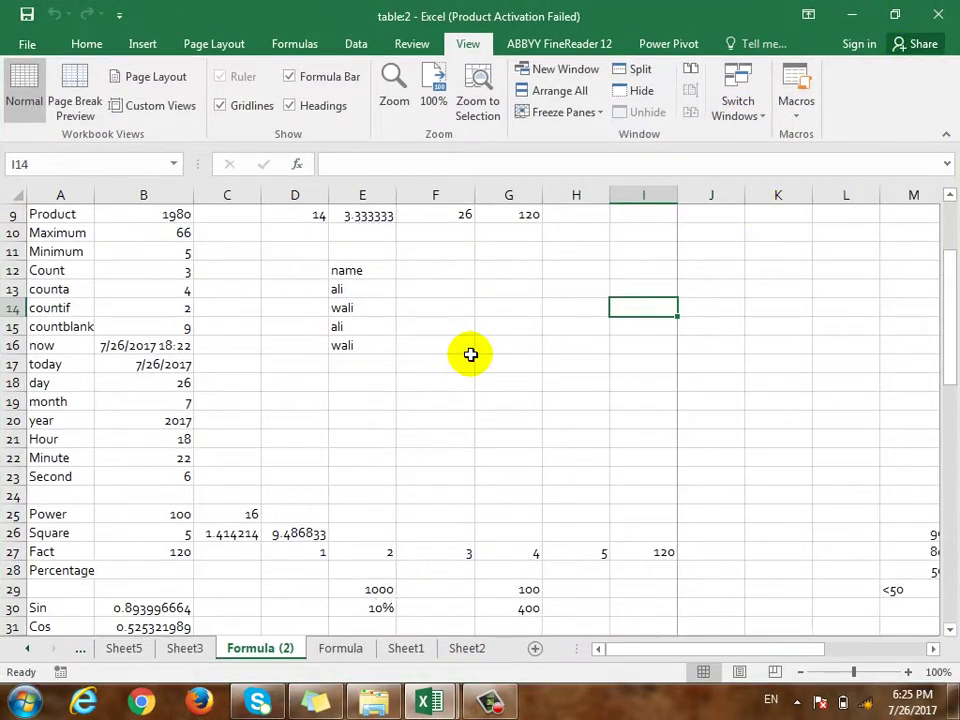
left_click(700, 80)
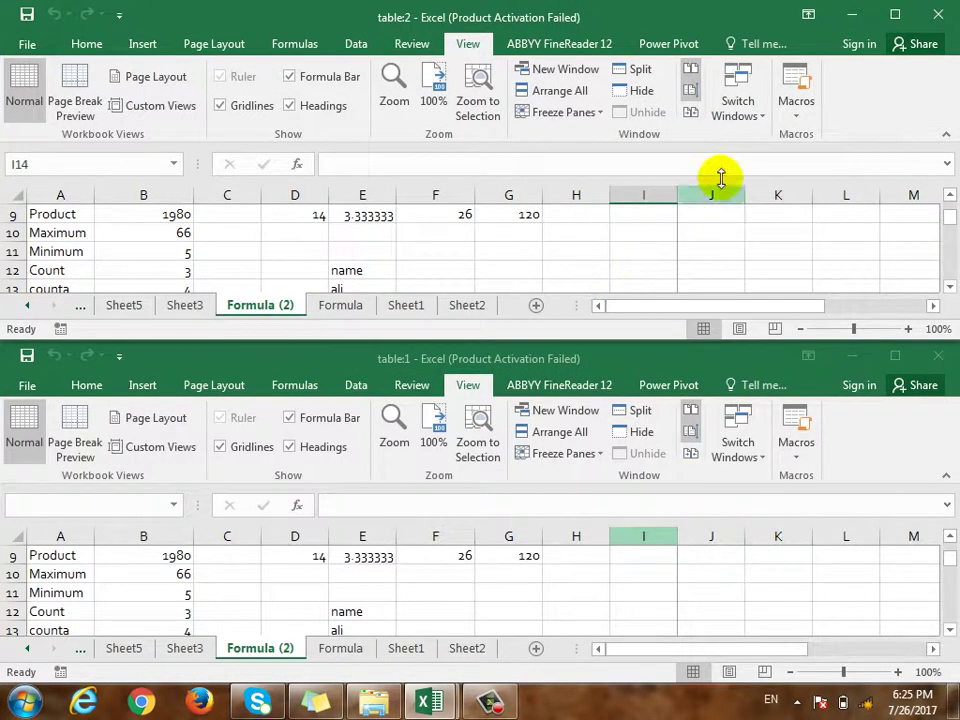
left_click(579, 572)
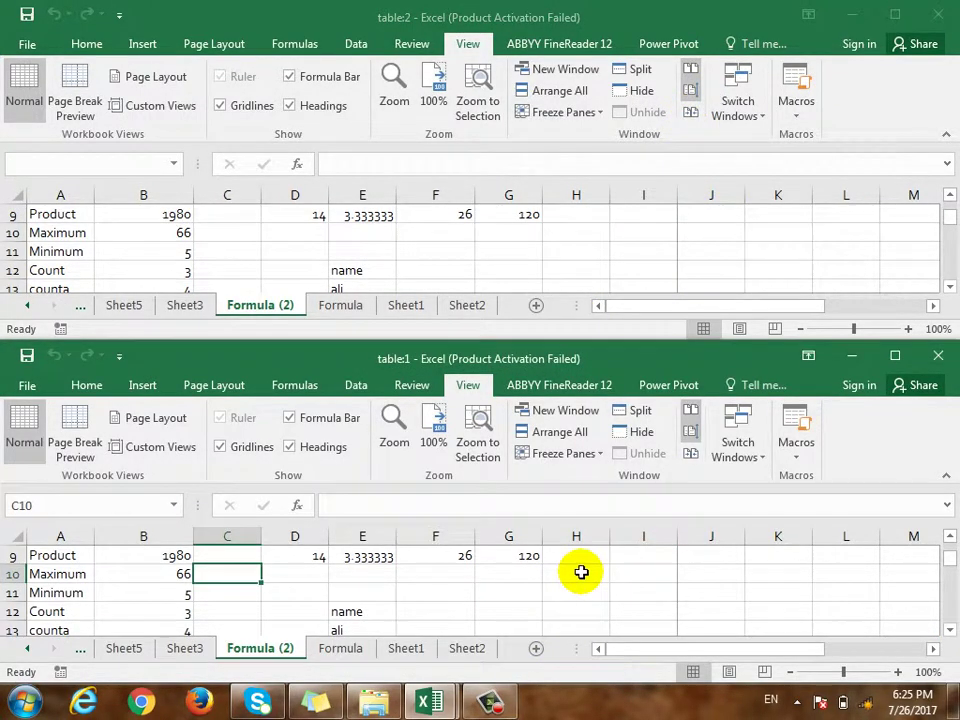
left_click(697, 118)
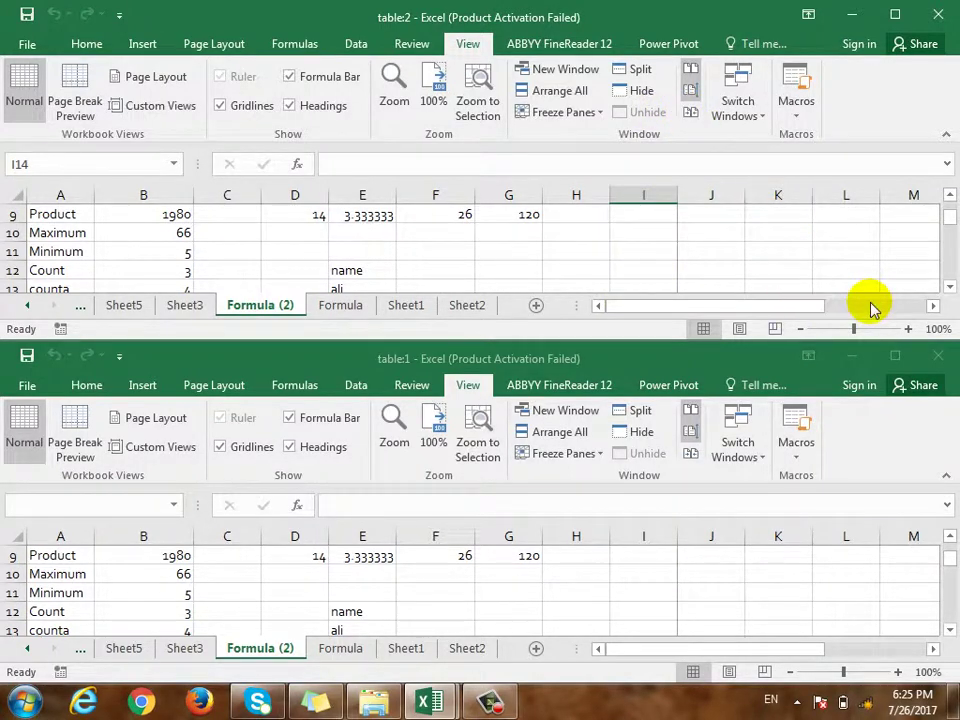
left_click(895, 358)
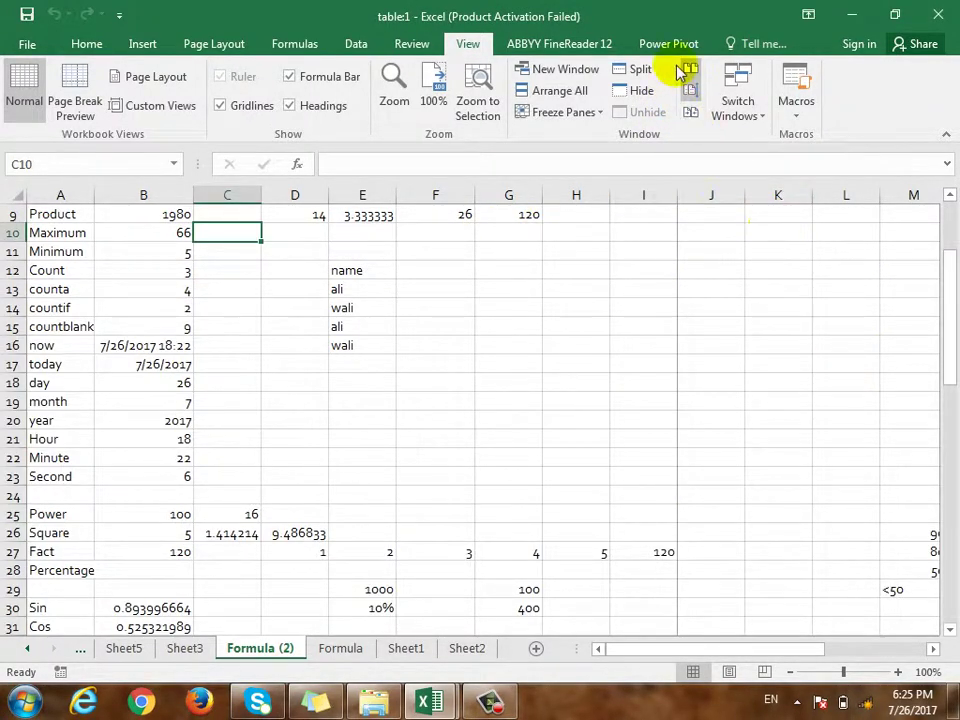
Switch to the table2 window and back to table1, then show the macro commands
left_click(754, 116)
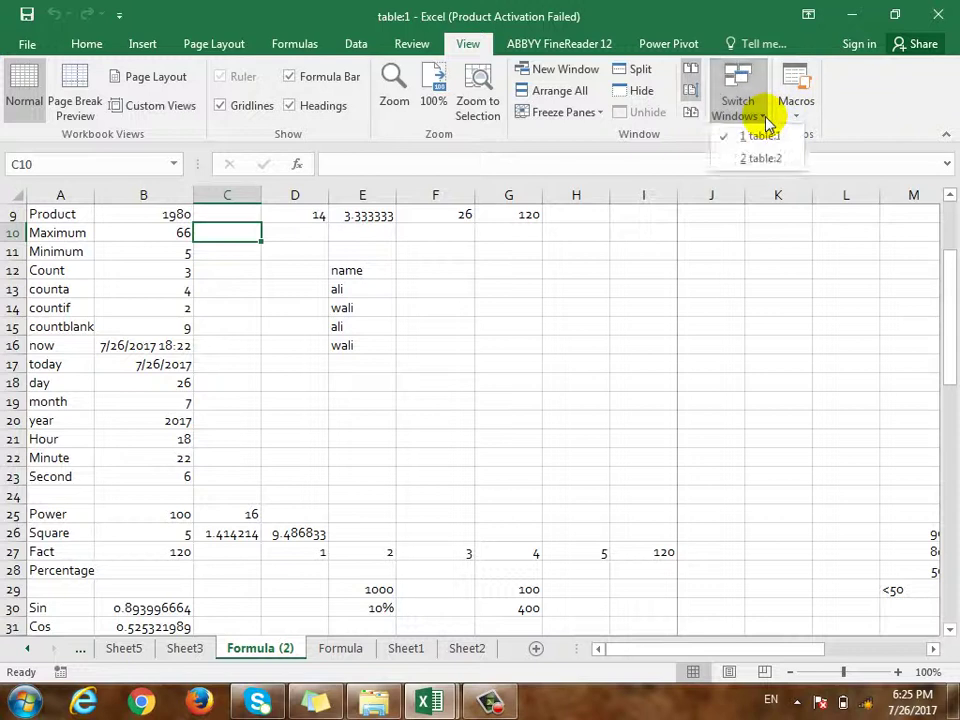
left_click(757, 160)
left_click(758, 106)
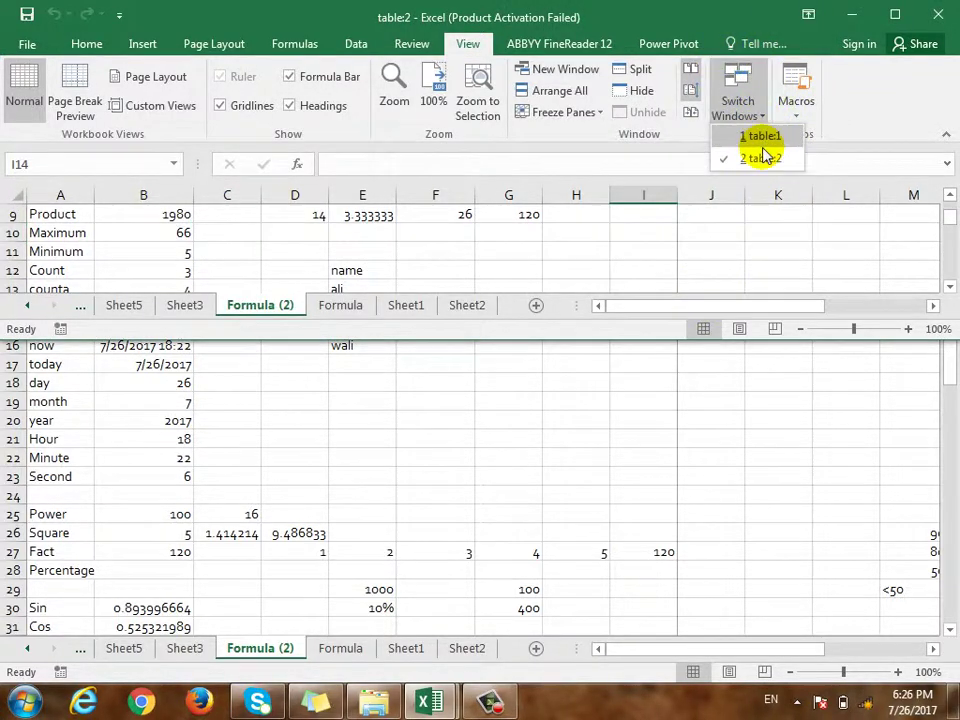
left_click(763, 138)
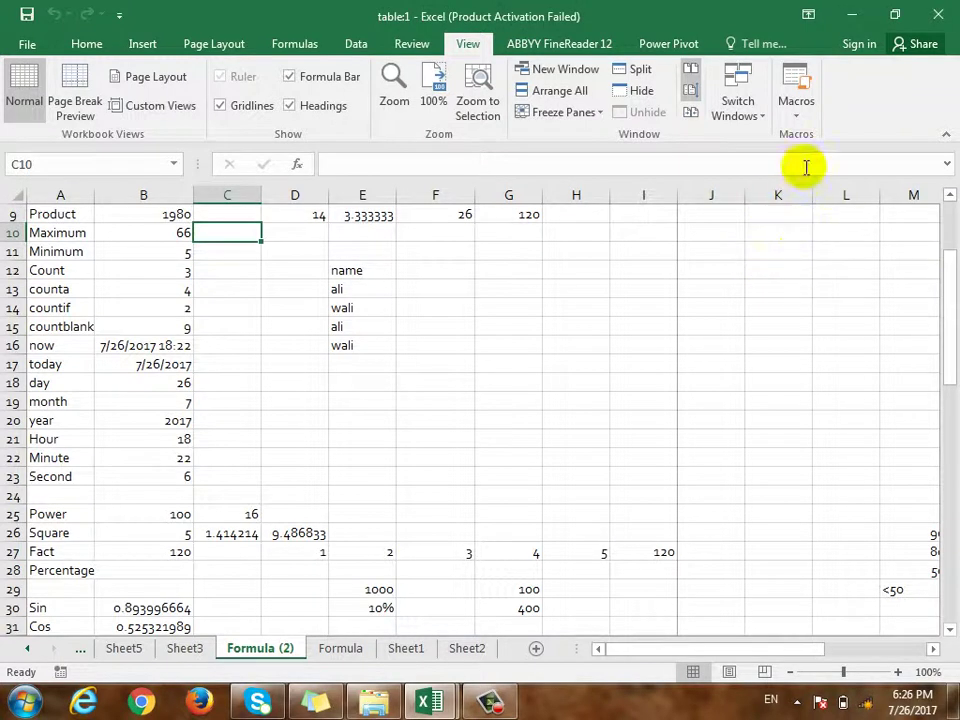
left_click(797, 114)
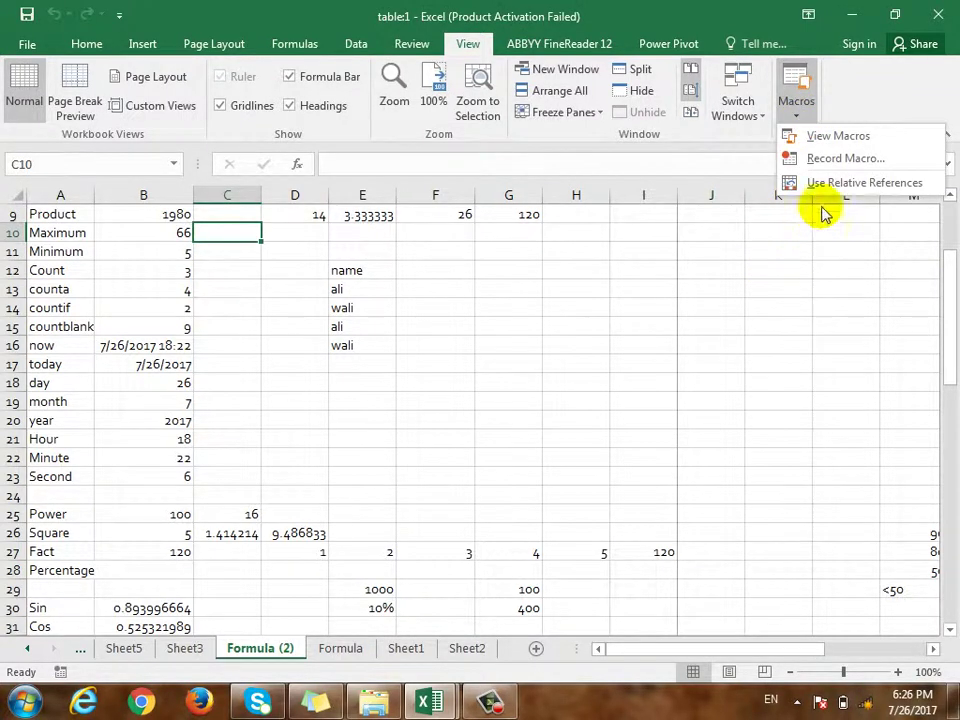
Record Macro1 entering dfg in G18 and f in G19, G20, G21 and F21
left_click(842, 160)
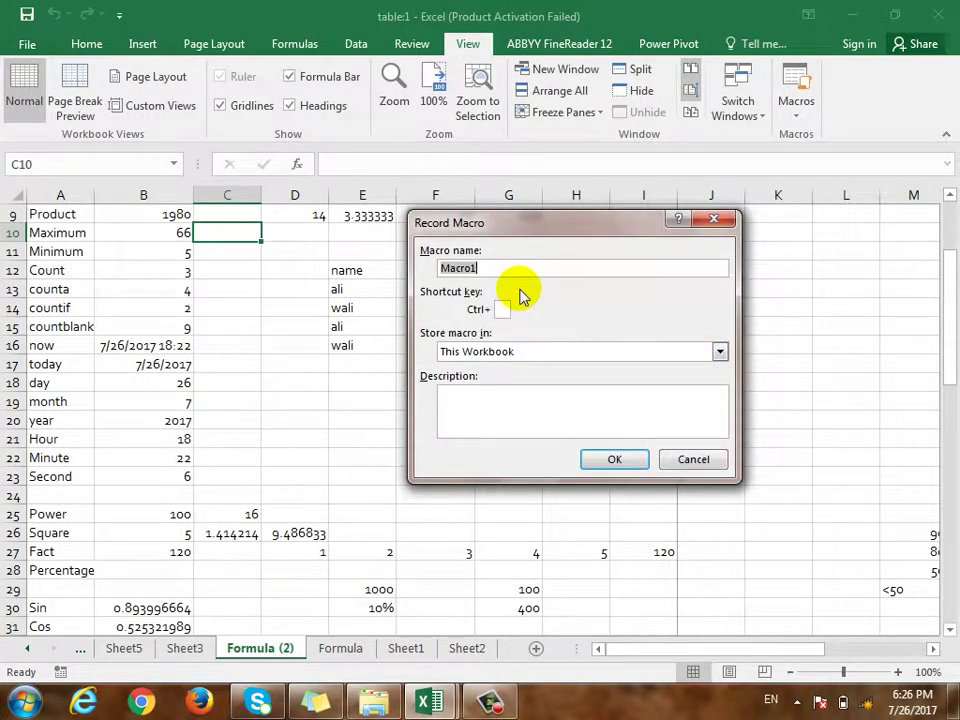
left_click(609, 459)
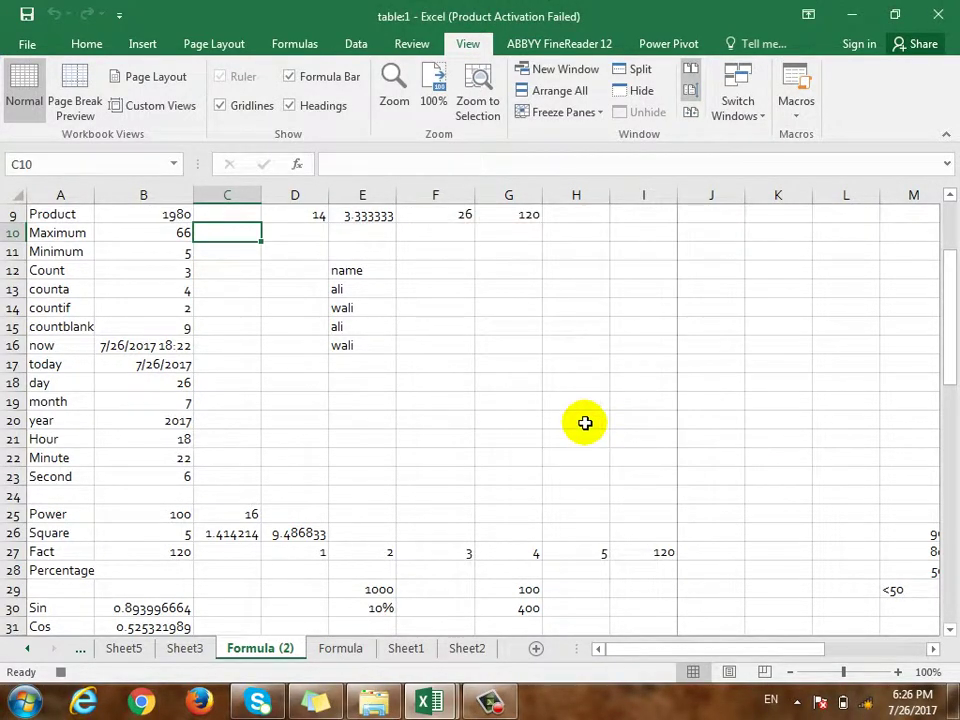
left_click(500, 383)
type("dfg")
left_click(477, 437)
type("f")
key("Left")
type("f")
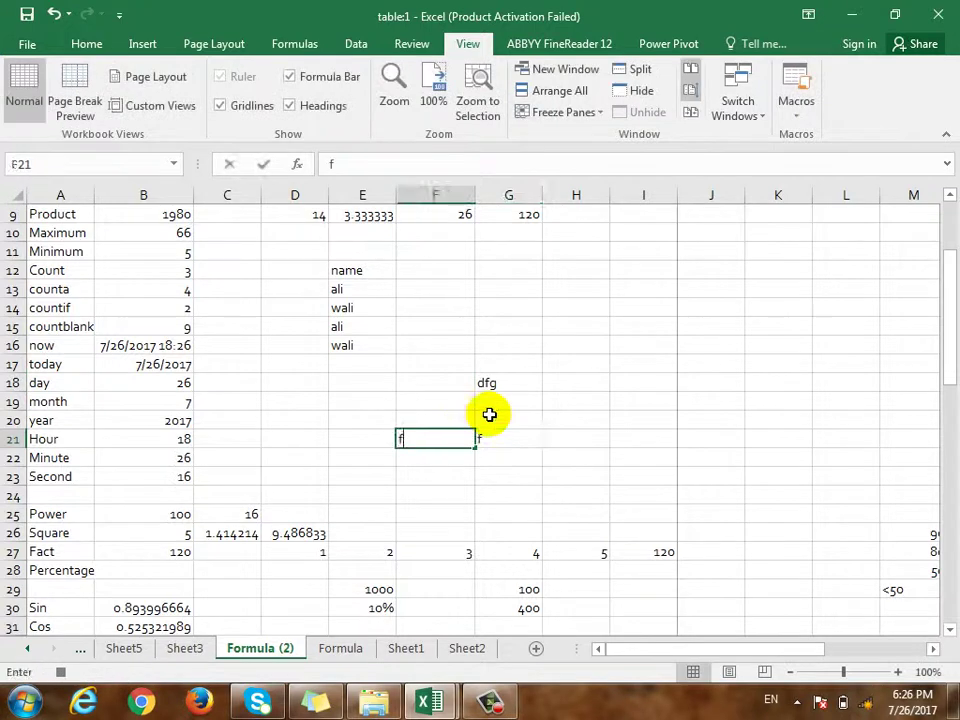
left_click(508, 420)
type("f")
left_click(508, 401)
type("f")
left_click(576, 383)
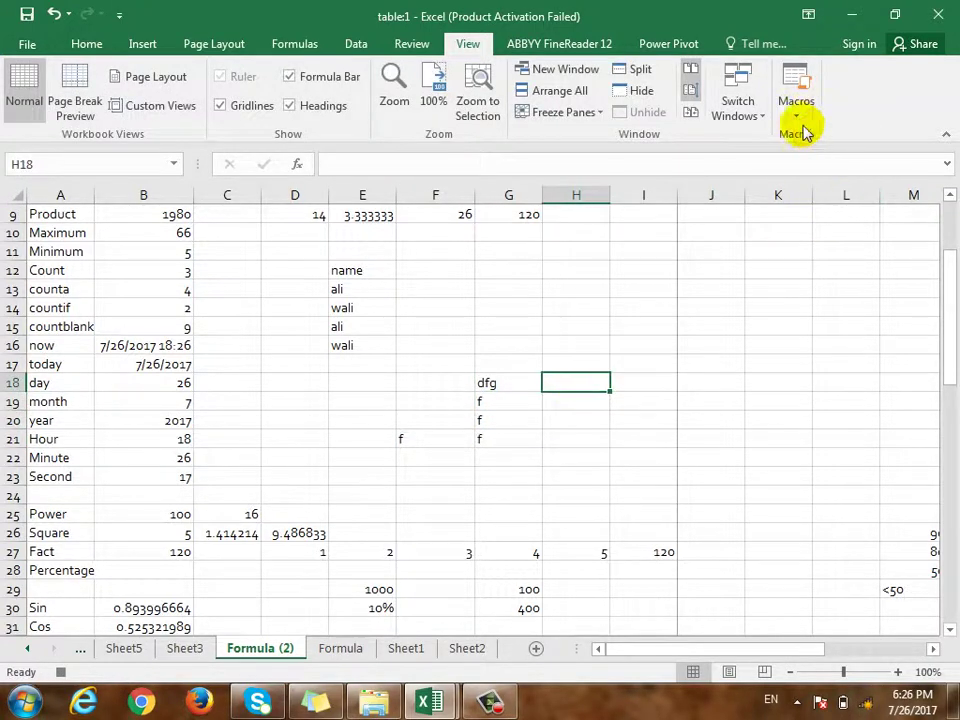
left_click(803, 128)
left_click(843, 159)
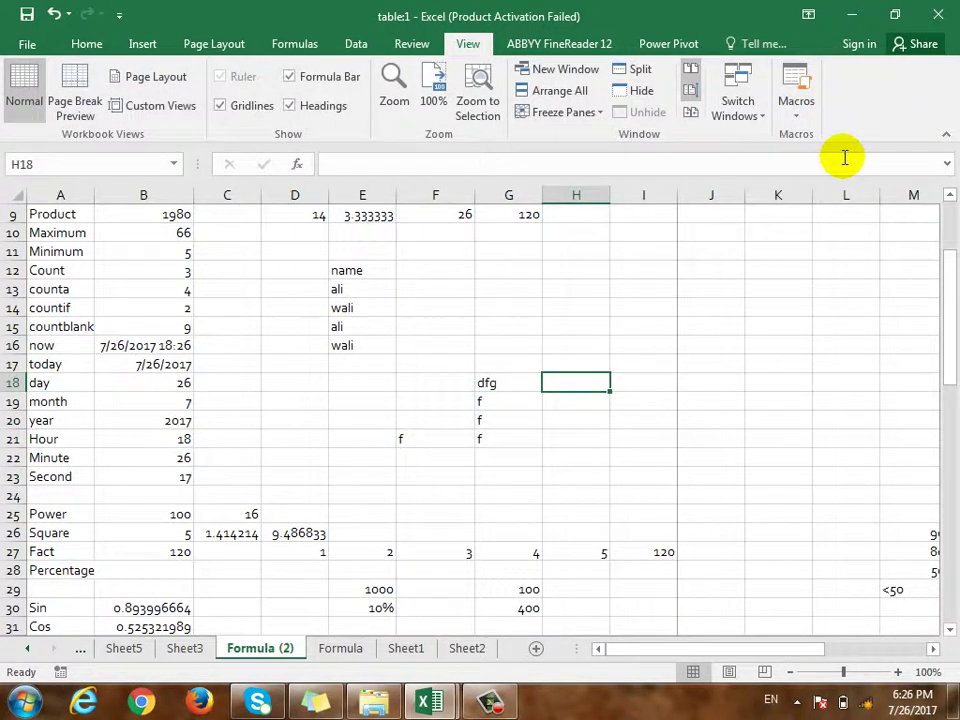
Select an empty cell and run Macro1 from the View Macros list
left_click(776, 362)
left_click(766, 287)
left_click(798, 124)
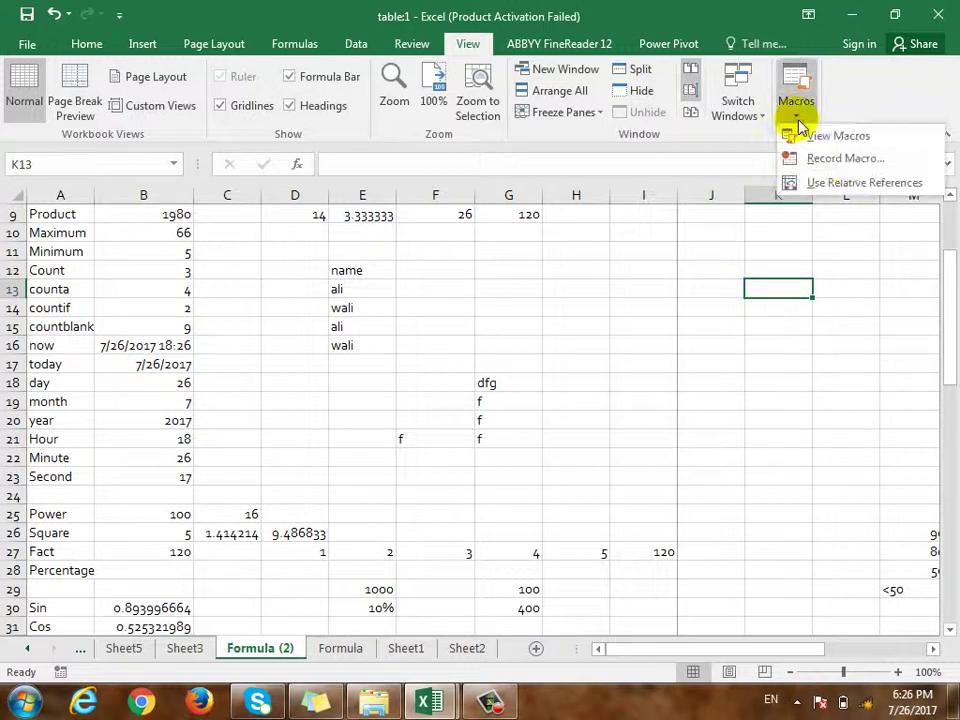
left_click(851, 134)
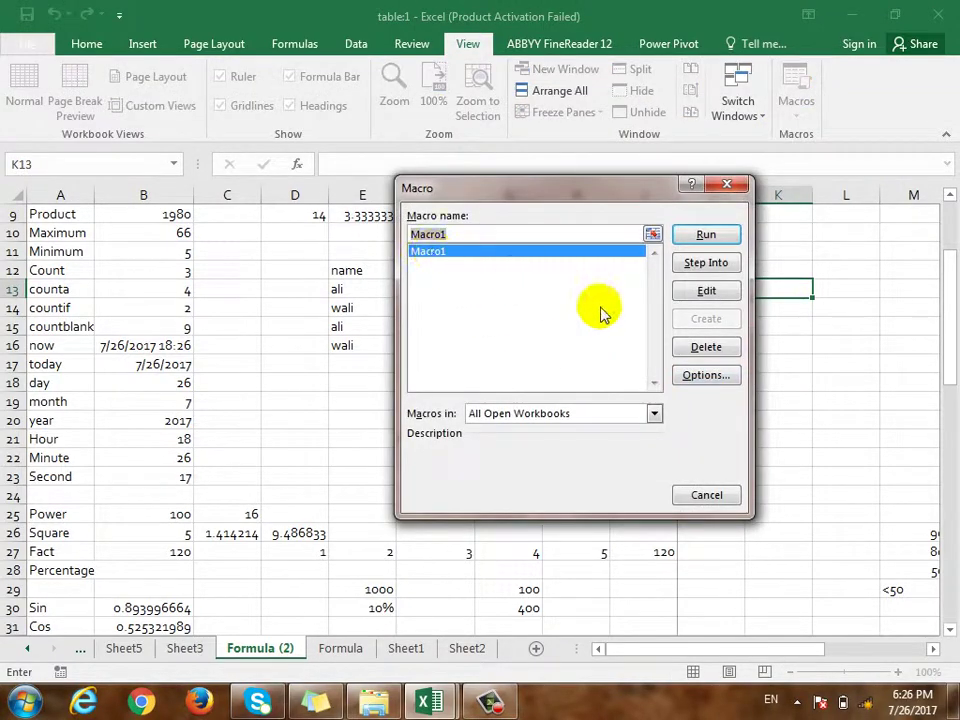
left_click(728, 242)
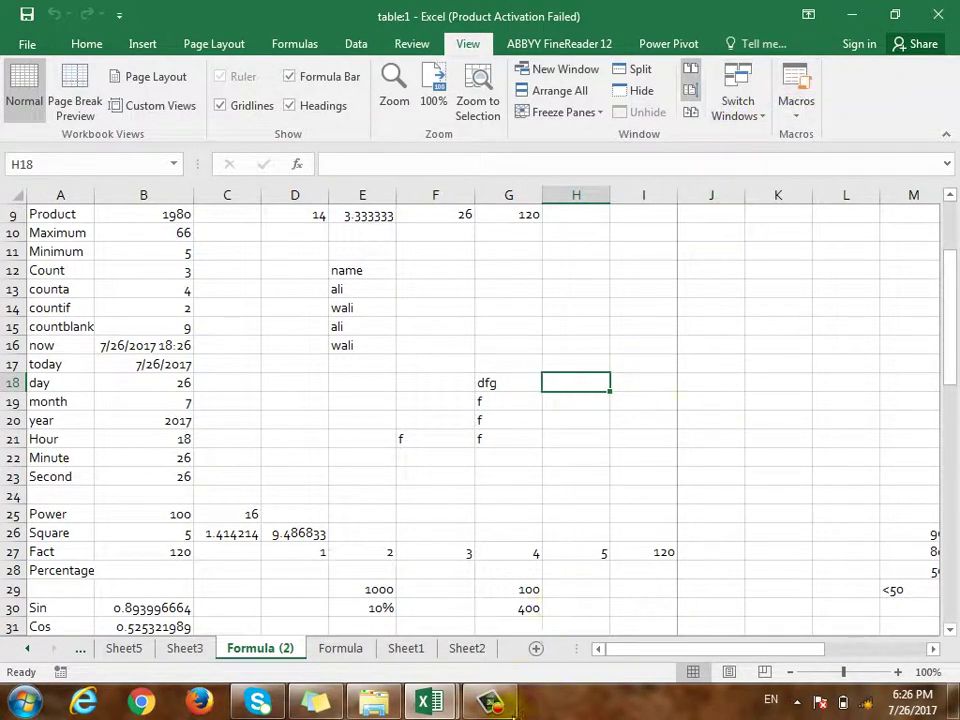
left_click(561, 57)
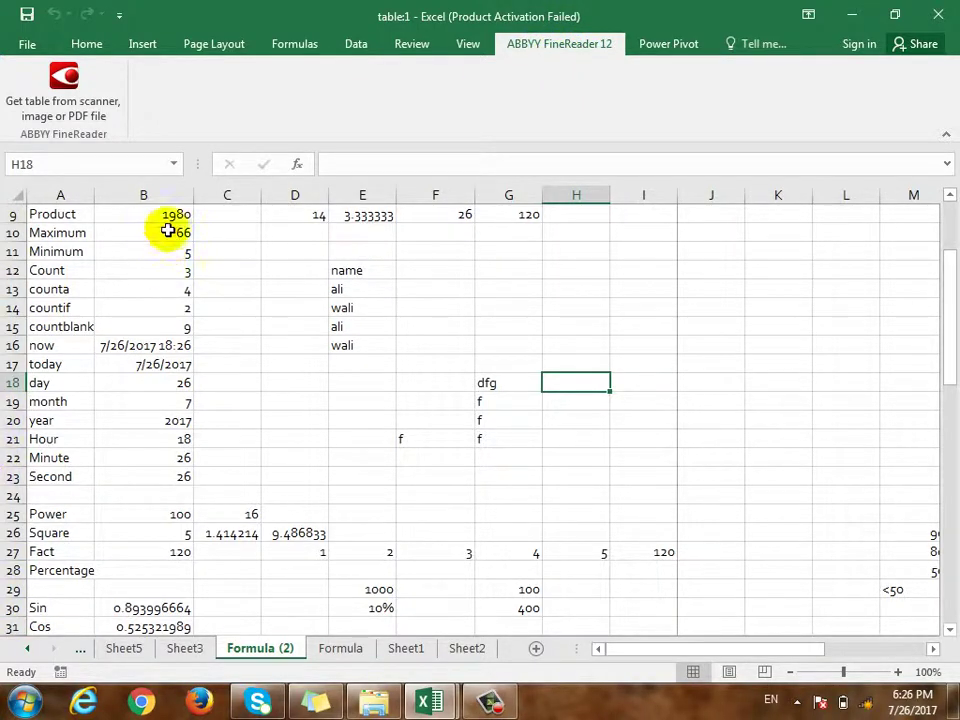
Search 'ab' in the Start menu, close it, and show the Power Pivot tab
key("super")
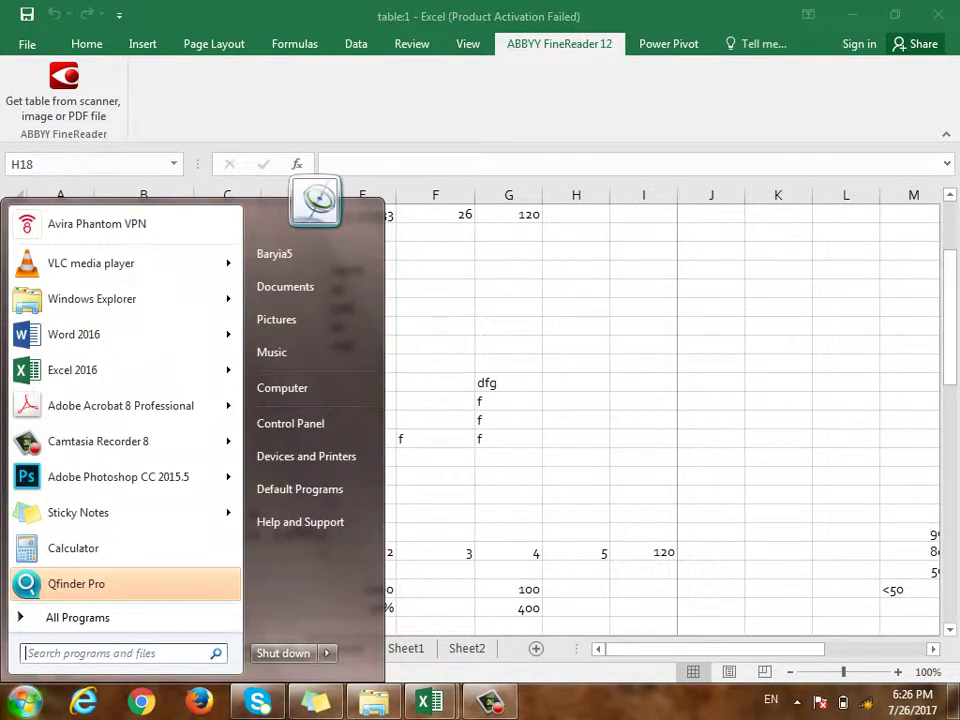
type("ab")
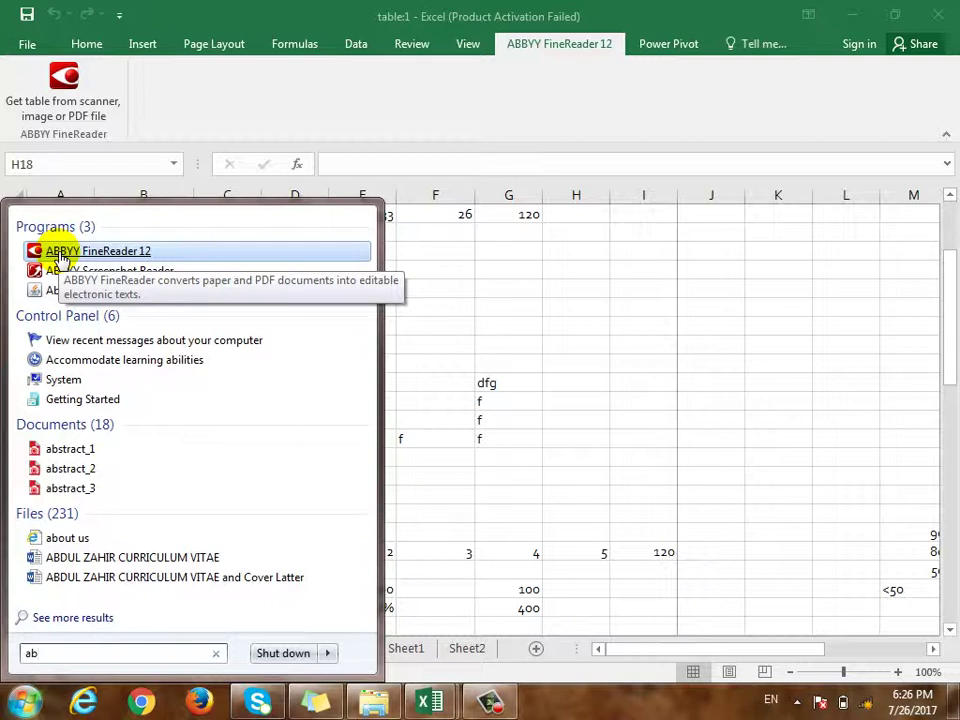
left_click(540, 82)
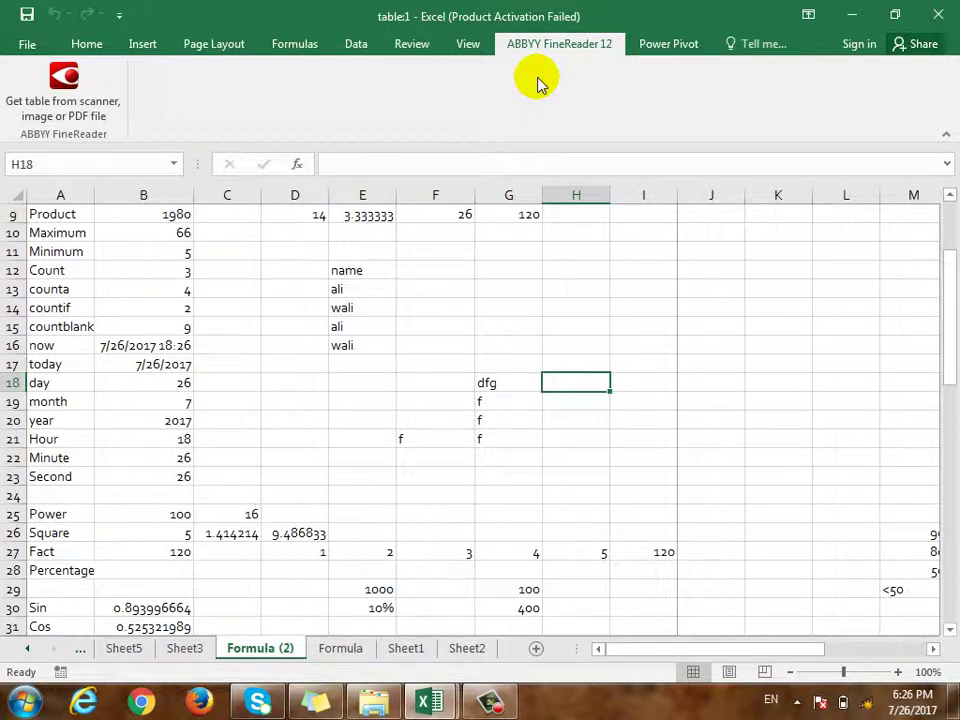
left_click(645, 52)
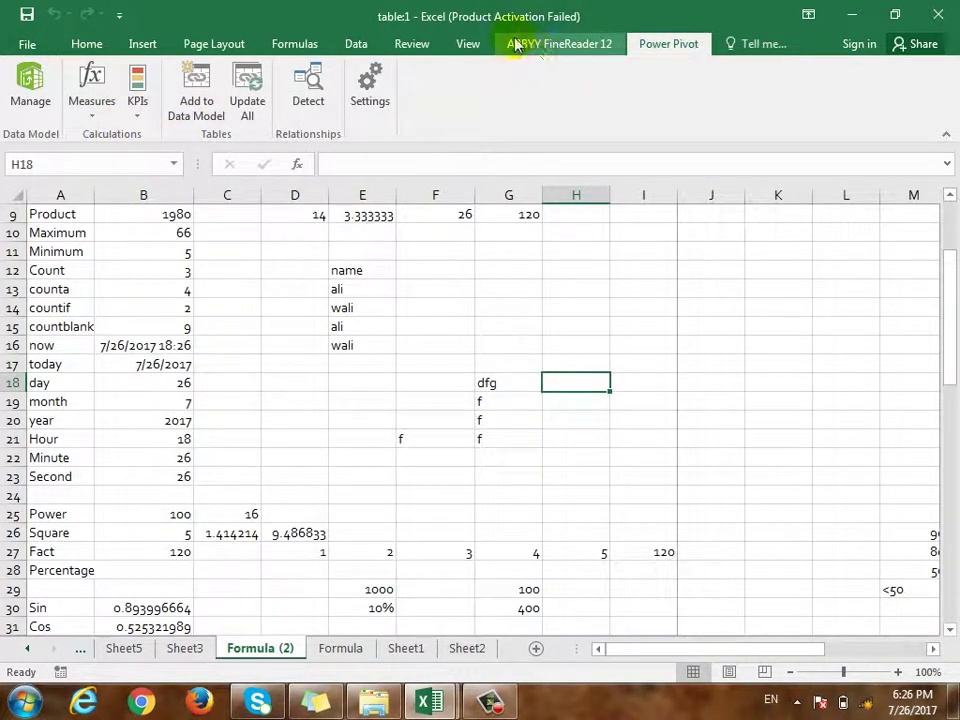